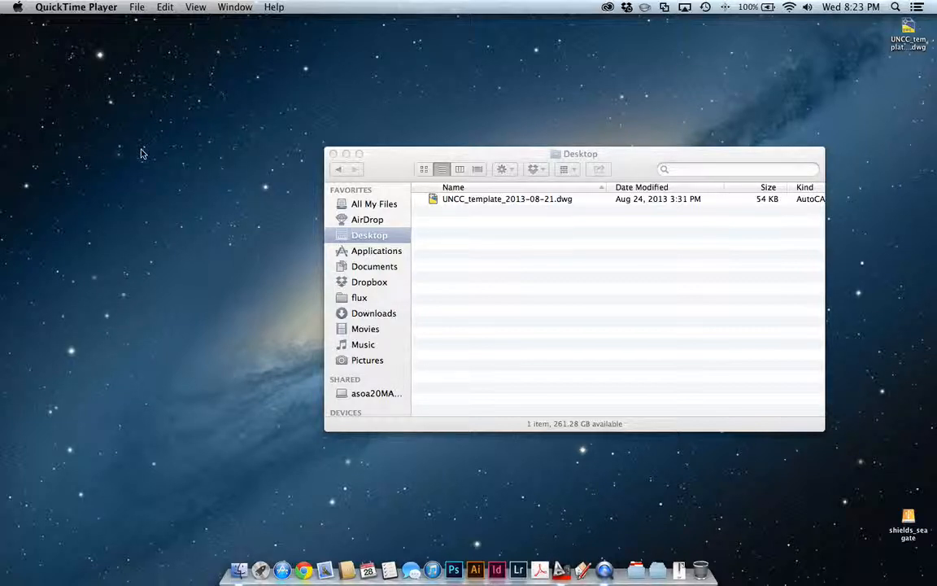
- Switch to AutoCAD and bring both groups of coloured vertical lines in the template drawing into view
left_click(561, 571)
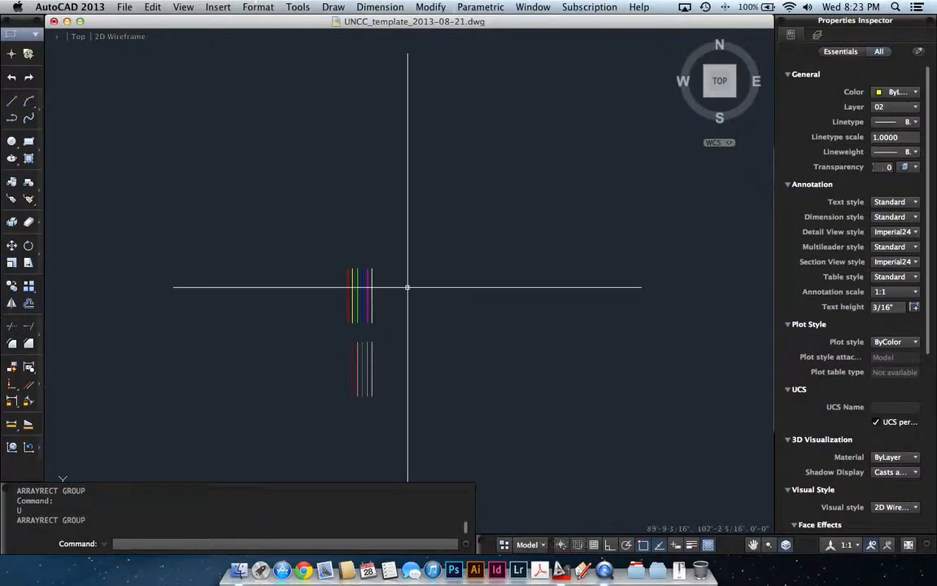
scroll(381, 329, "up", 2)
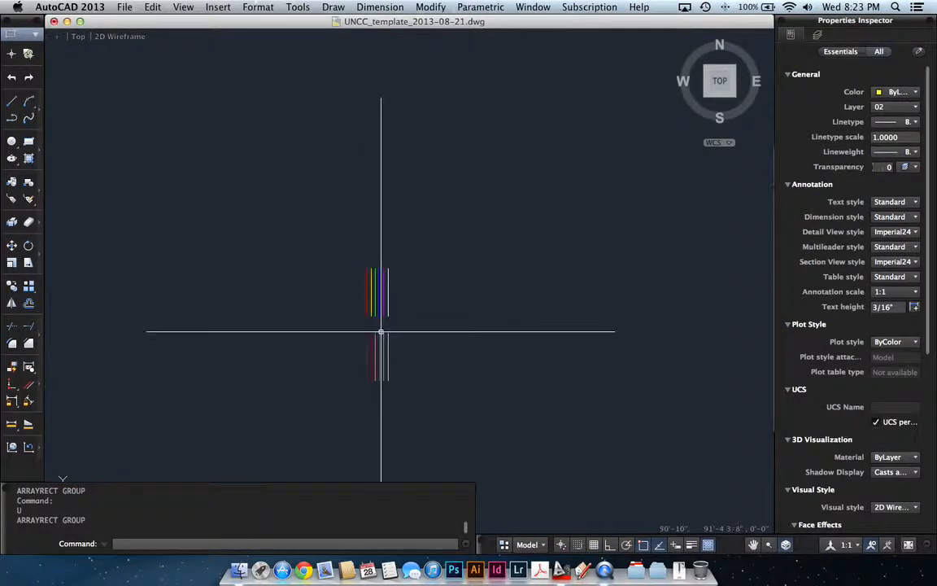
scroll(352, 329, "up", 5)
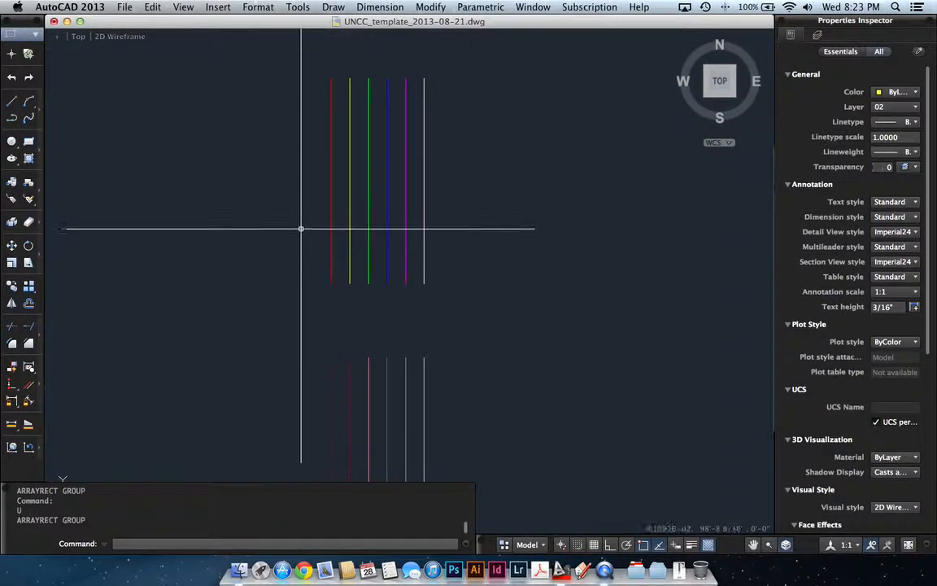
scroll(456, 251, "down", 1)
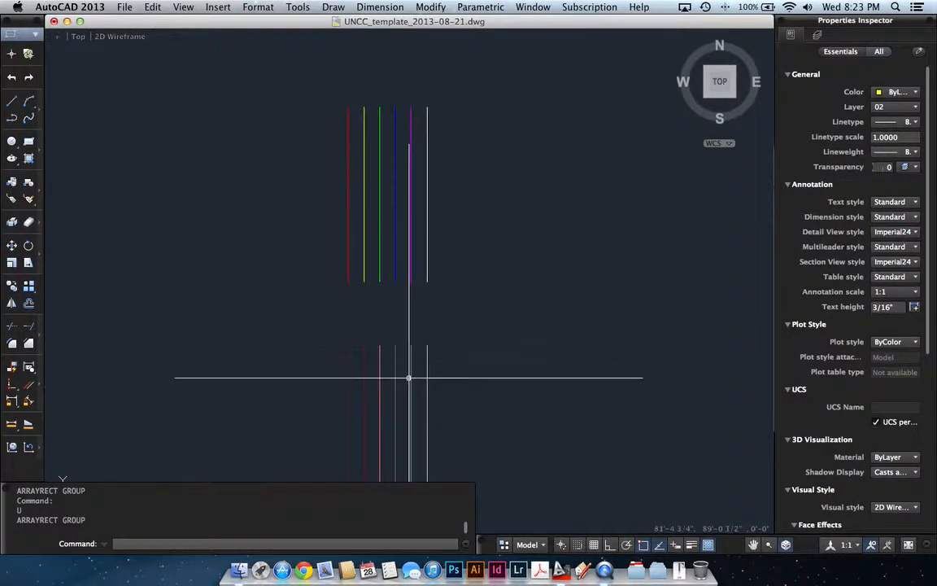
scroll(465, 349, "down", 3)
scroll(249, 337, "up", 2)
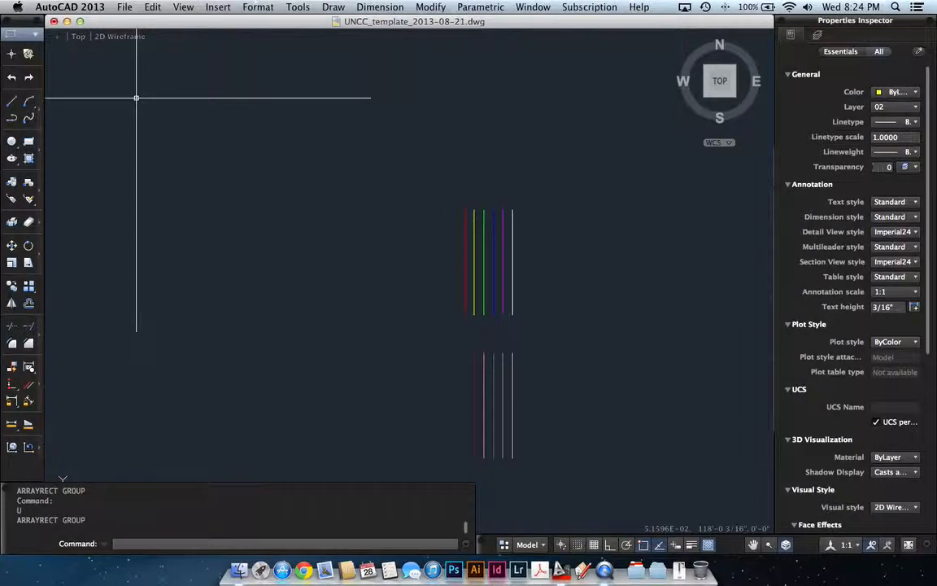
- Draw a rising zigzag of seven connected line segments beside and above the coloured sample lines
type("l")
key("Return")
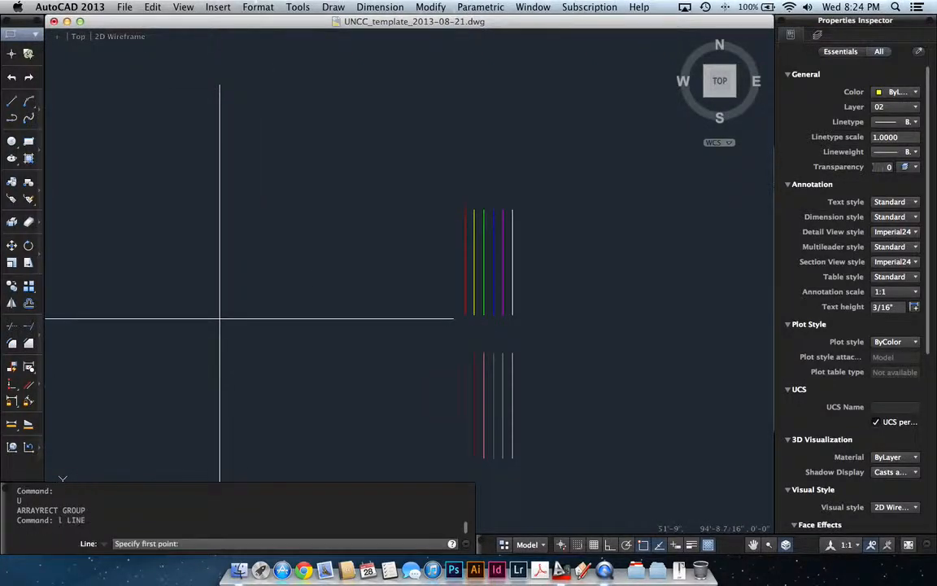
left_click(103, 285)
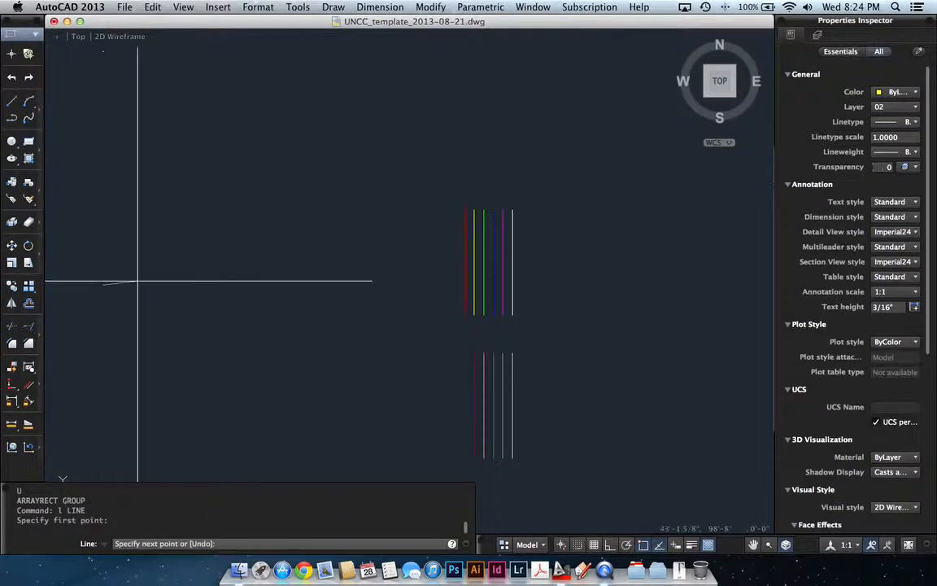
left_click(238, 255)
left_click(285, 318)
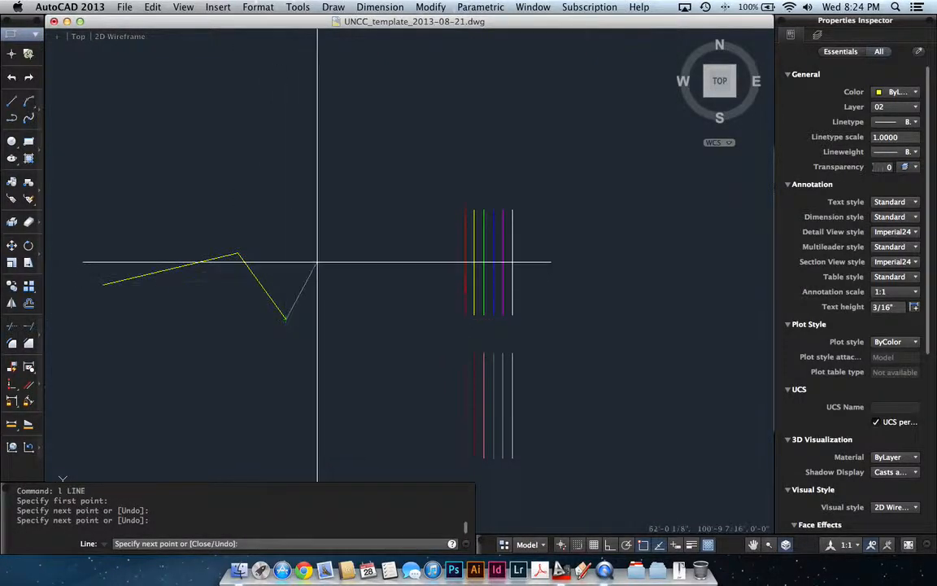
left_click(334, 216)
left_click(409, 117)
left_click(470, 134)
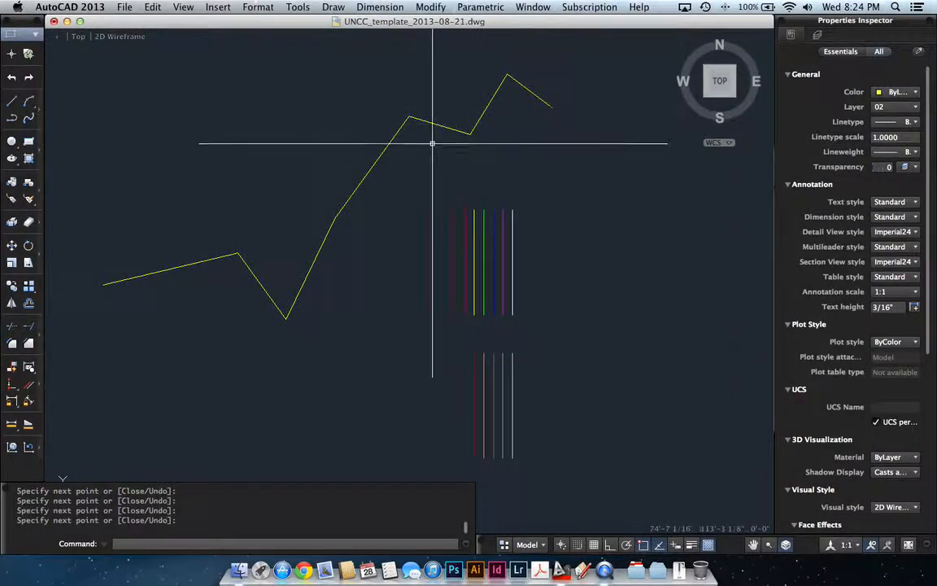
- Check individual segments near the zigzag's start by selecting them one at a time and clearing each selection
left_click(308, 283)
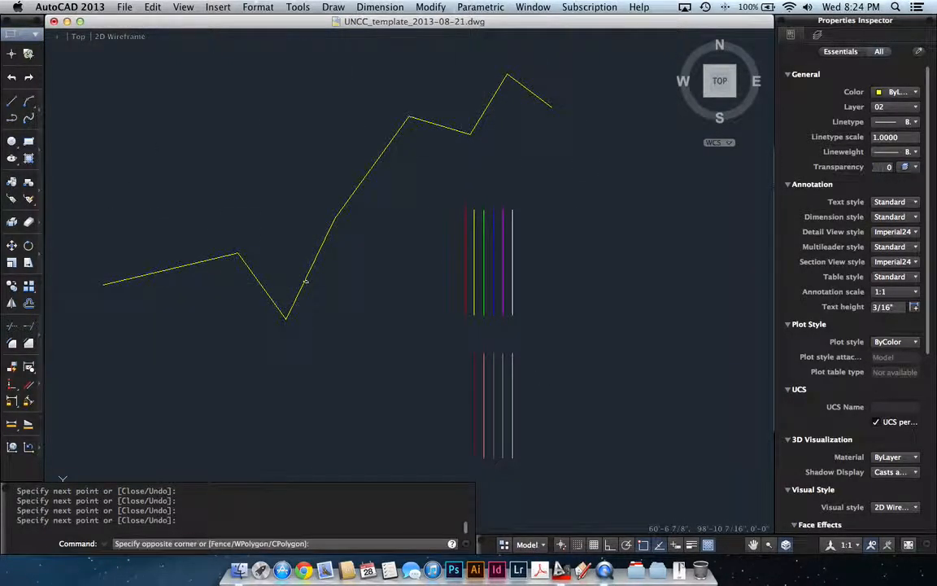
left_click(308, 281)
key("Escape")
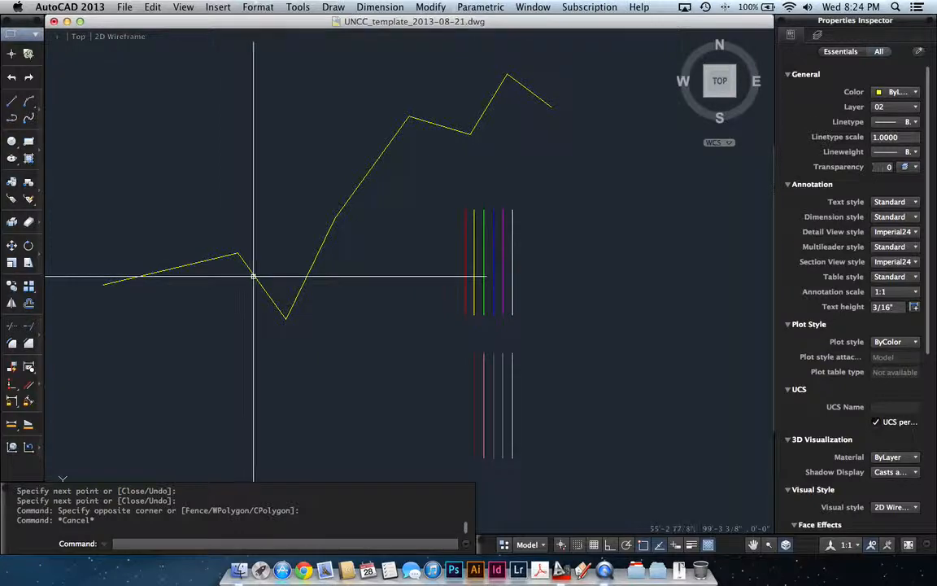
left_click(253, 276)
key("Escape")
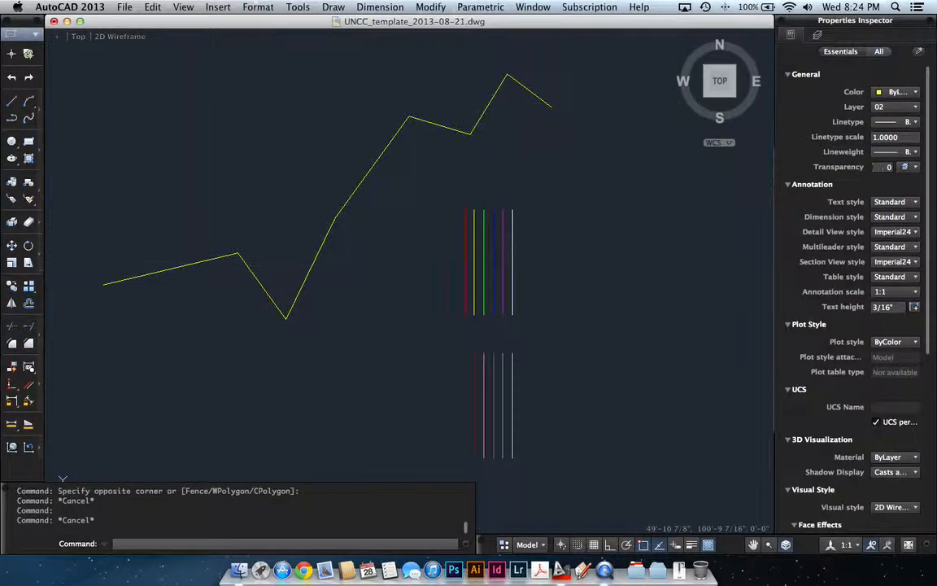
left_click(201, 262)
key("Escape")
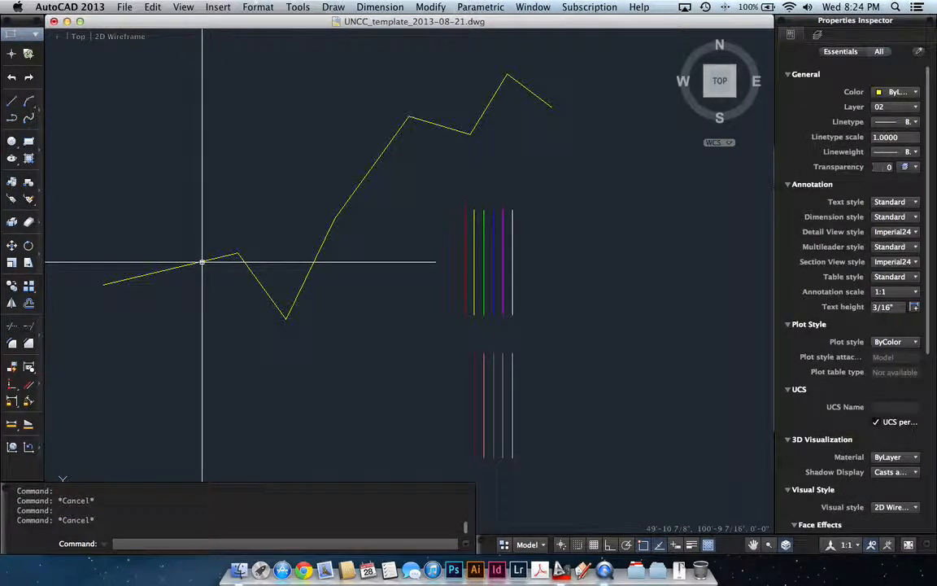
- Trace the whole zigzag with a single seven-segment polyline, snapping to the endpoints of the existing lines
left_click(12, 120)
left_click(103, 284)
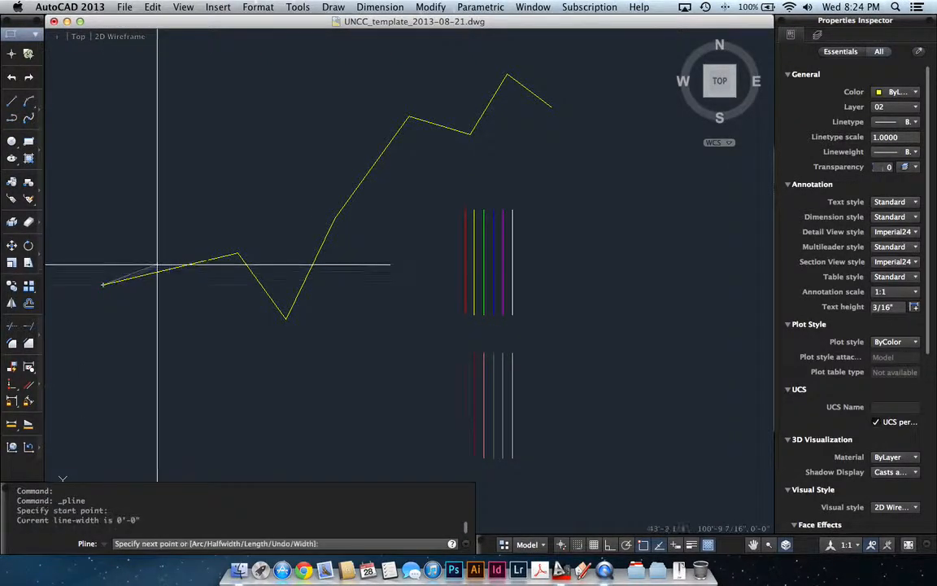
left_click(237, 255)
left_click(285, 318)
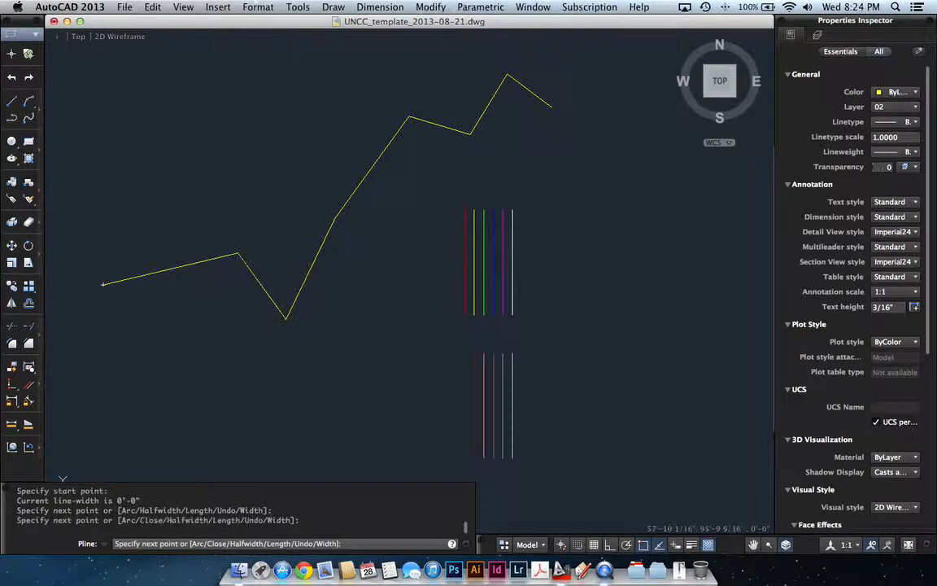
left_click(333, 218)
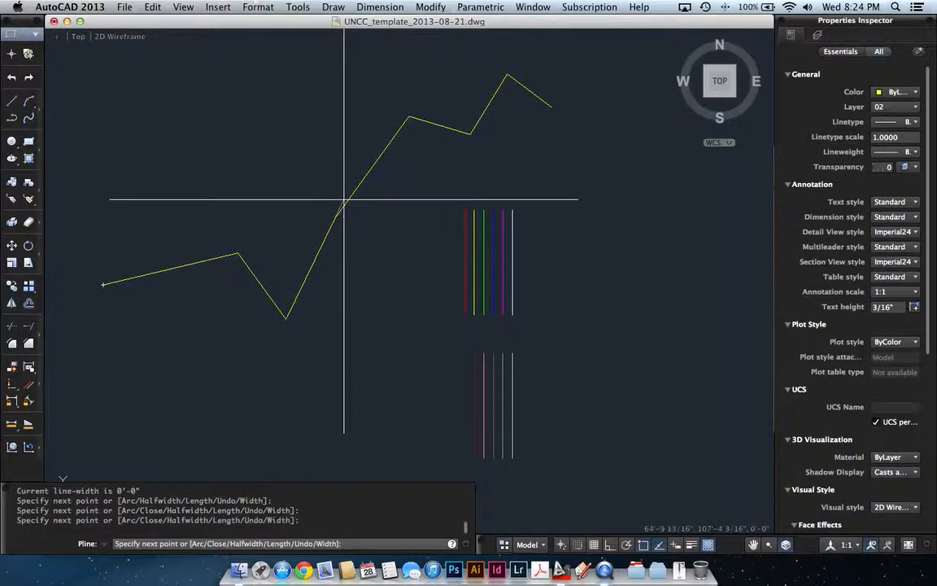
left_click(409, 118)
left_click(471, 133)
left_click(507, 74)
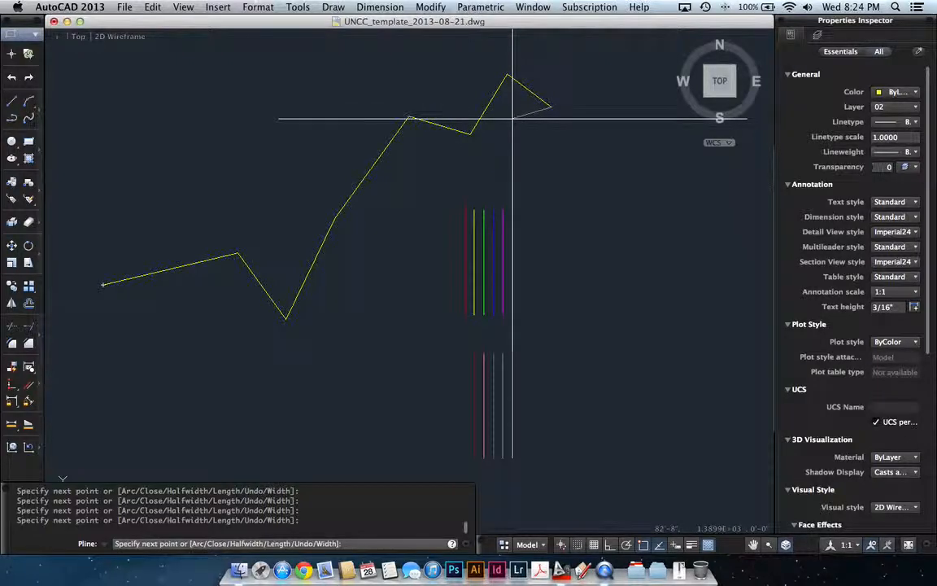
key("Return")
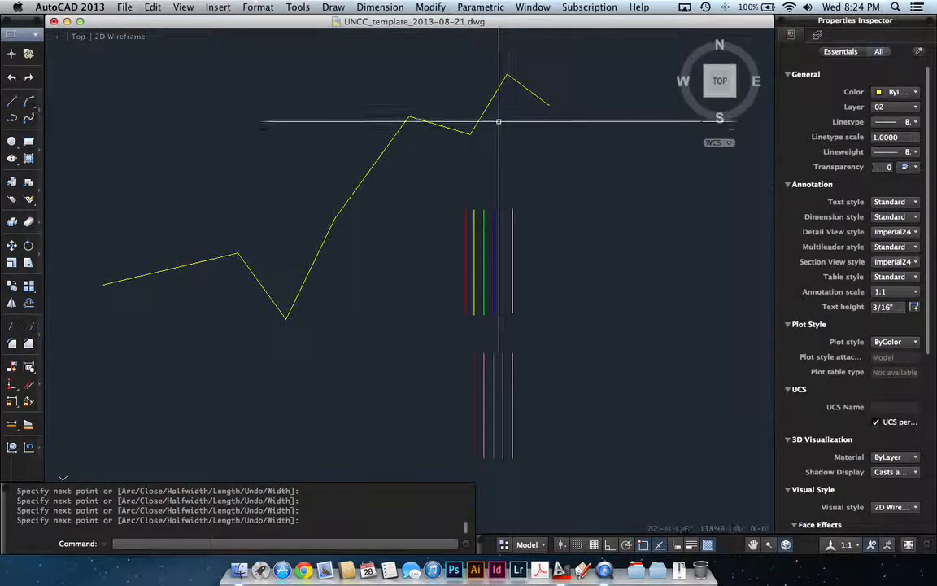
- Move the traced polyline about 9 feet down so it sits below the original line zigzag
left_click(387, 142)
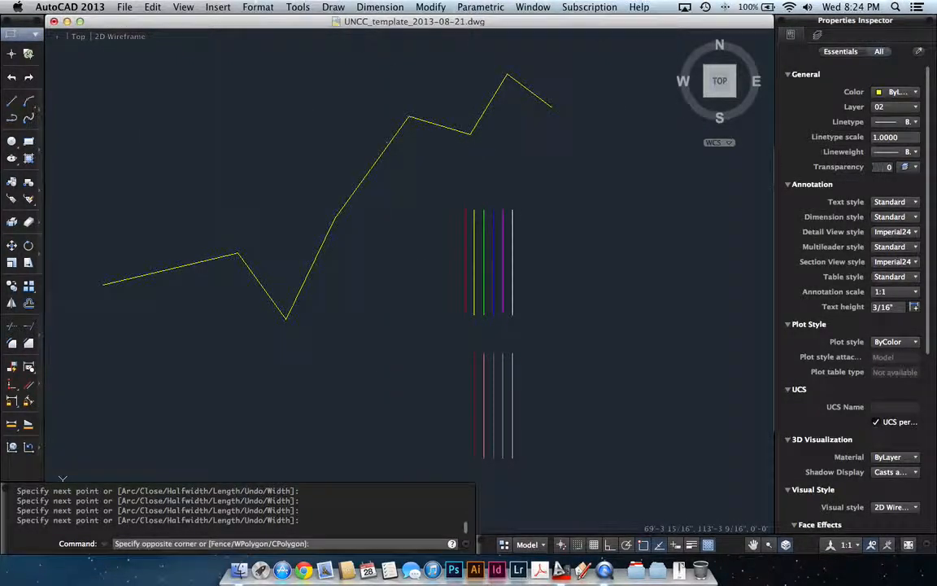
left_click(389, 143)
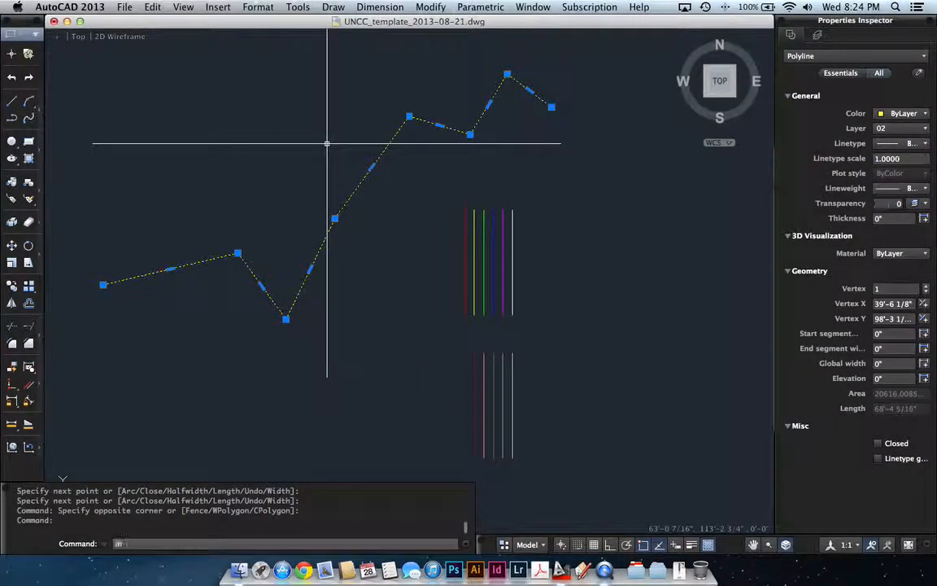
type("m")
key("Return")
left_click(315, 111)
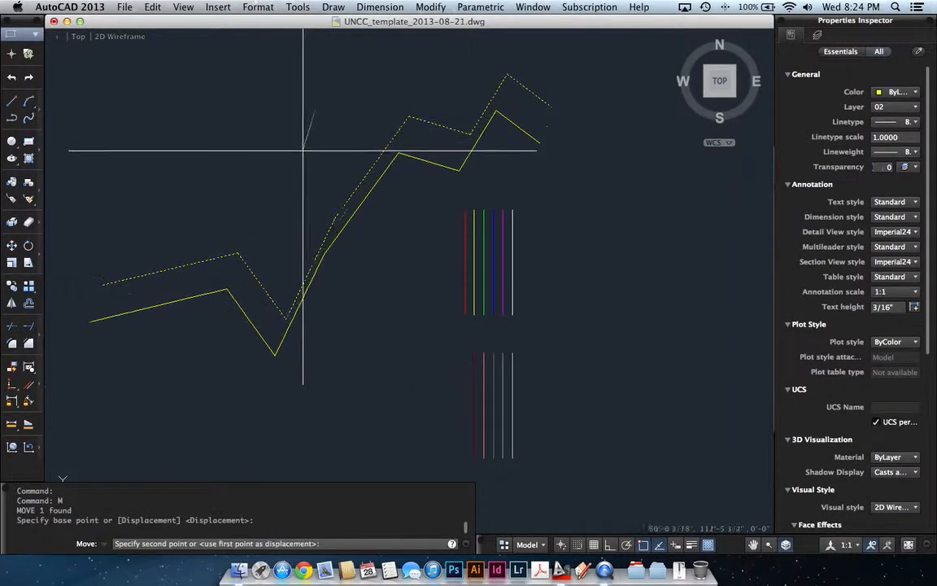
left_click(311, 199)
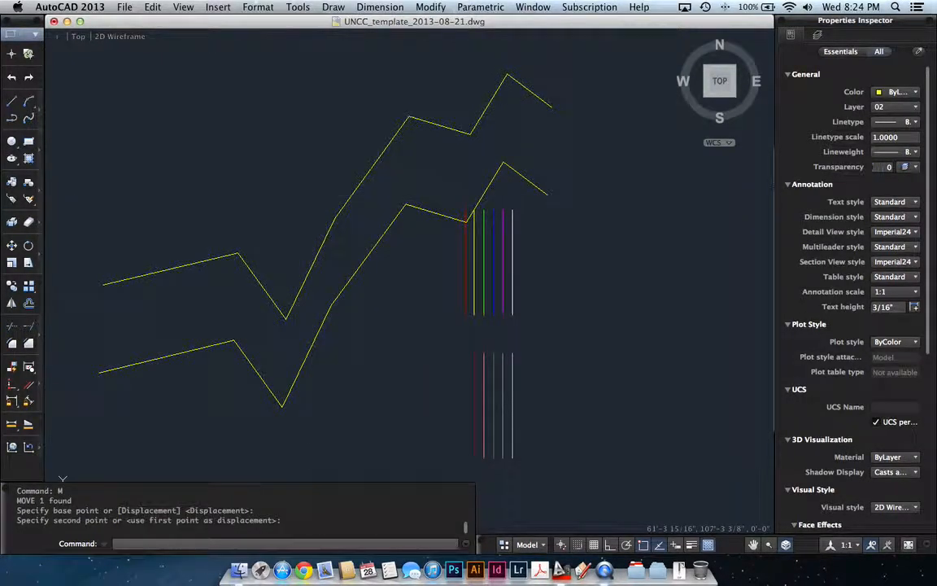
- Reshape the moved polyline by stretching its fourth, fifth, sixth and seventh vertices to new positions
left_click(311, 269)
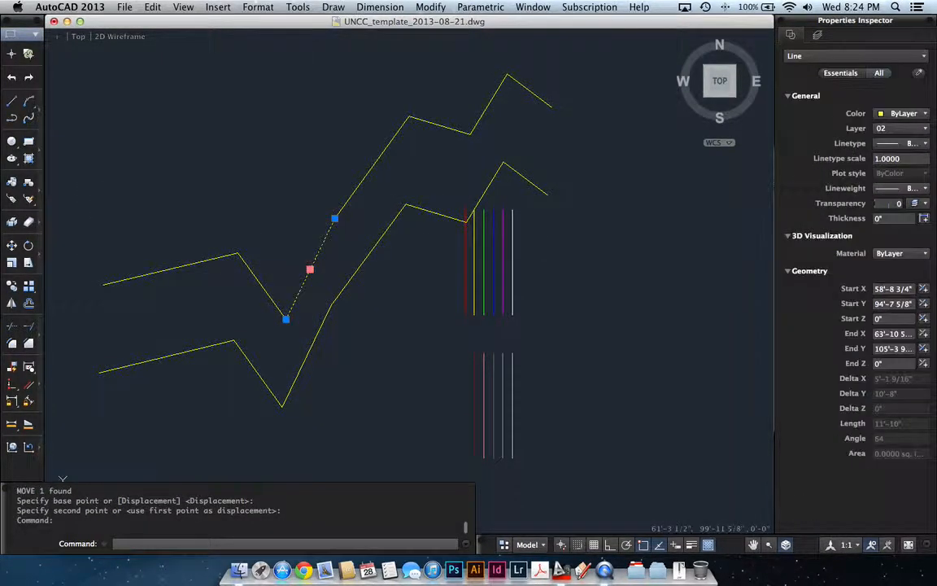
key("Escape")
left_click(319, 329)
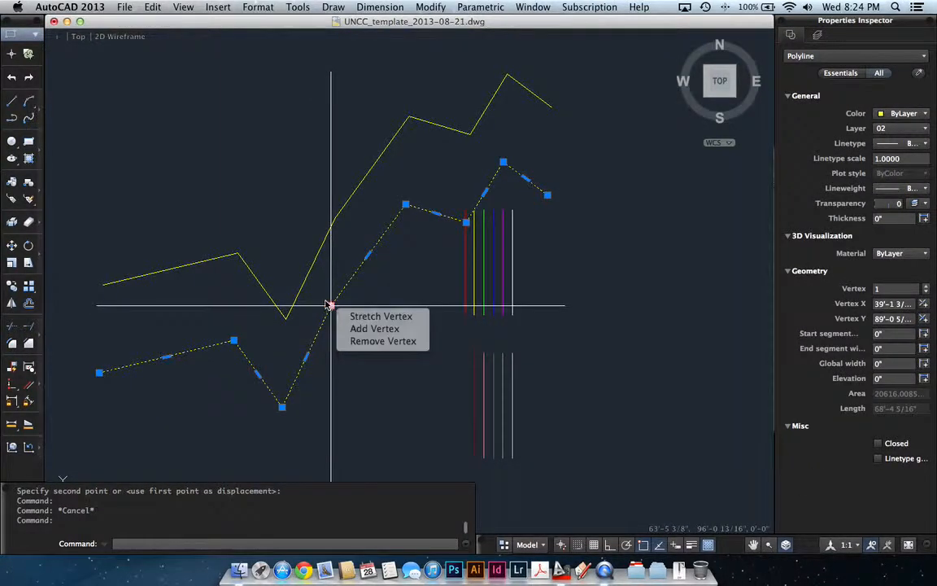
left_click(331, 306)
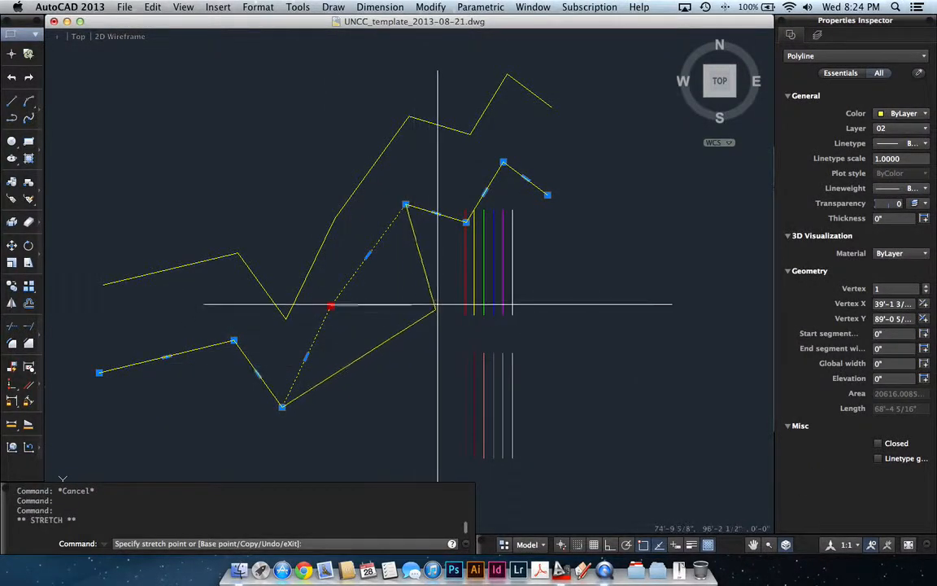
left_click(393, 356)
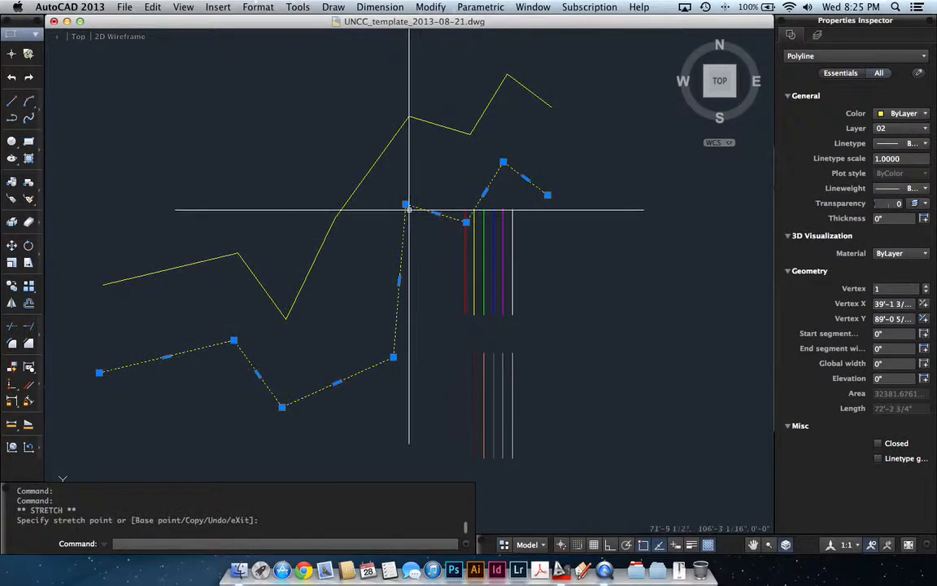
left_click(405, 204)
left_click(353, 234)
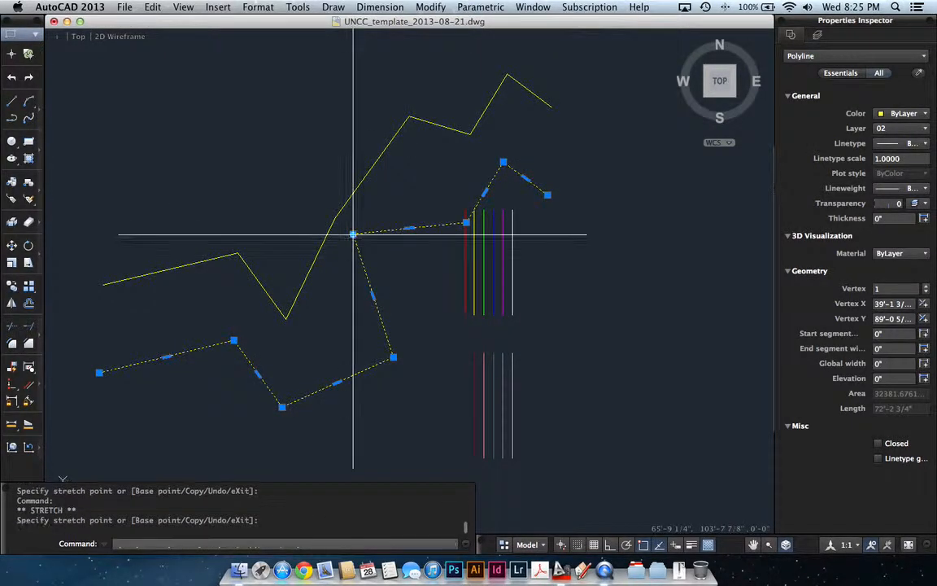
left_click(466, 222)
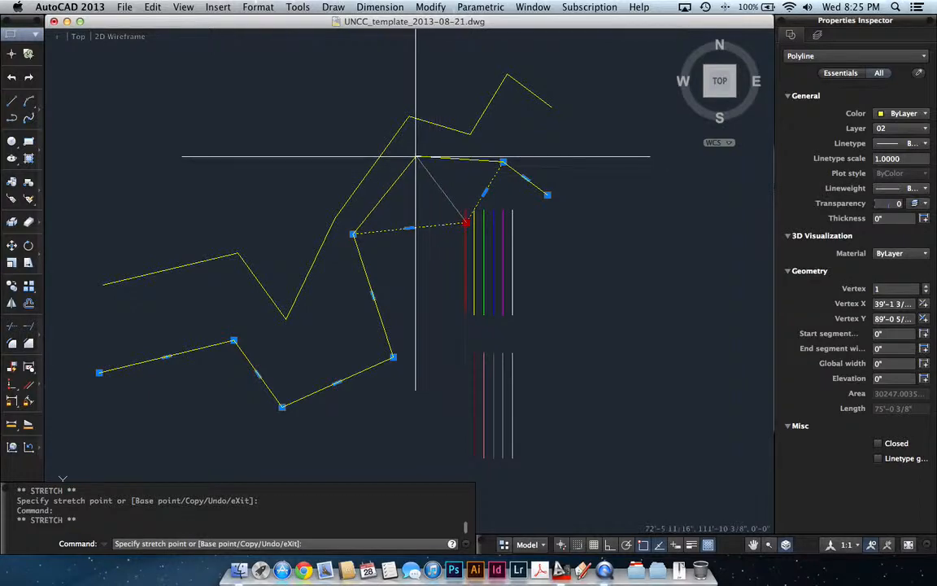
left_click(449, 199)
left_click(486, 155)
key("Escape")
- Stretch the lower endpoint of the upper zigzag's fourth segment away from its neighbour and return it to the adjoining endpoint
left_click(353, 190)
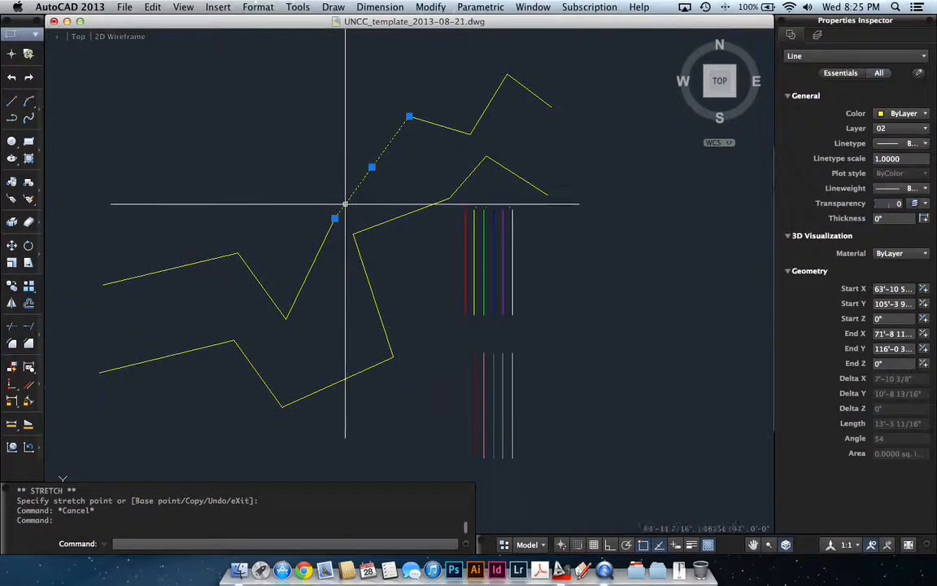
left_click(335, 218)
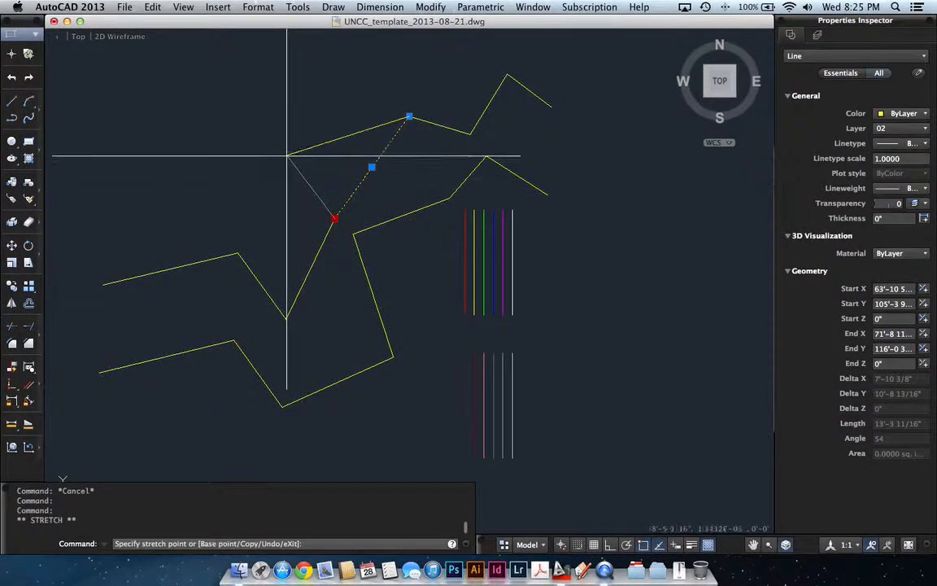
left_click(286, 154)
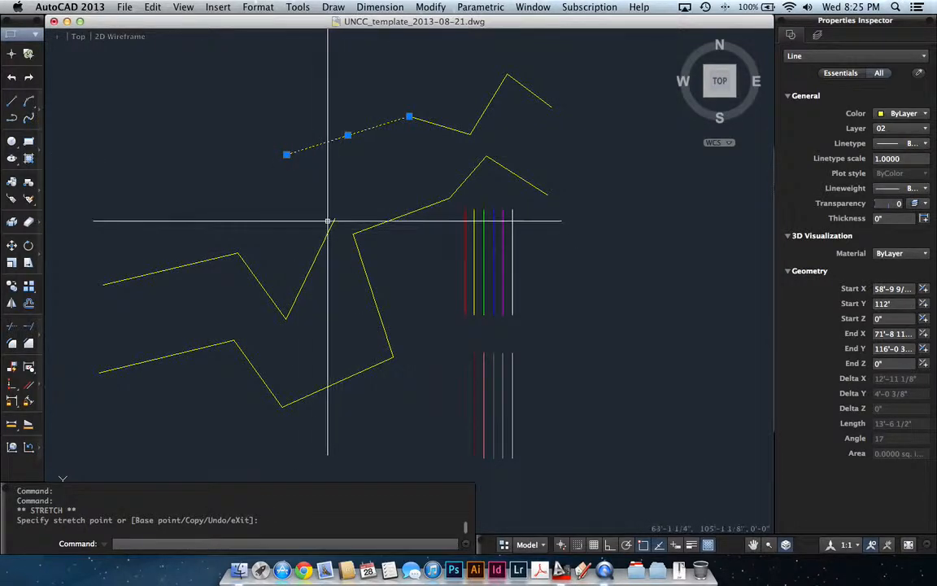
left_click(287, 153)
left_click(334, 218)
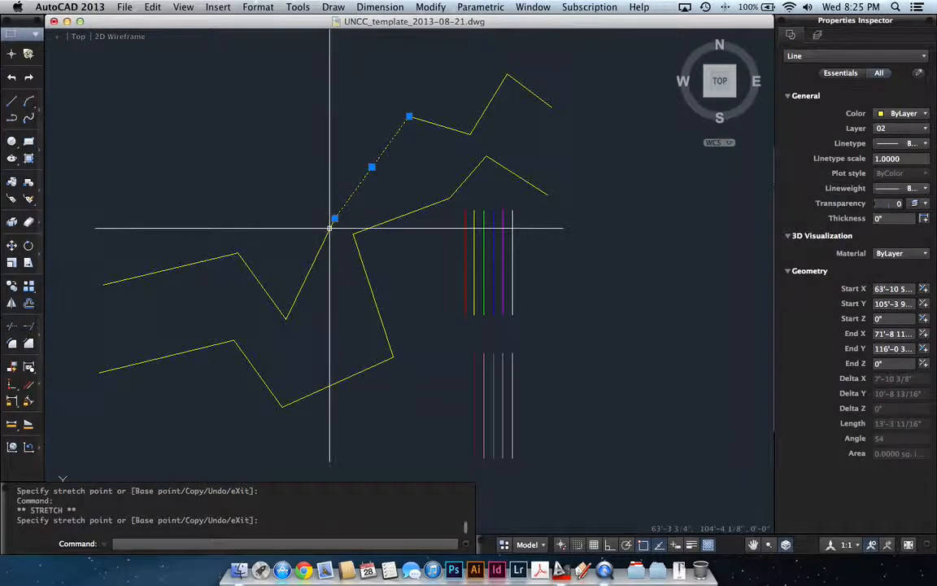
key("Escape")
left_click(308, 204)
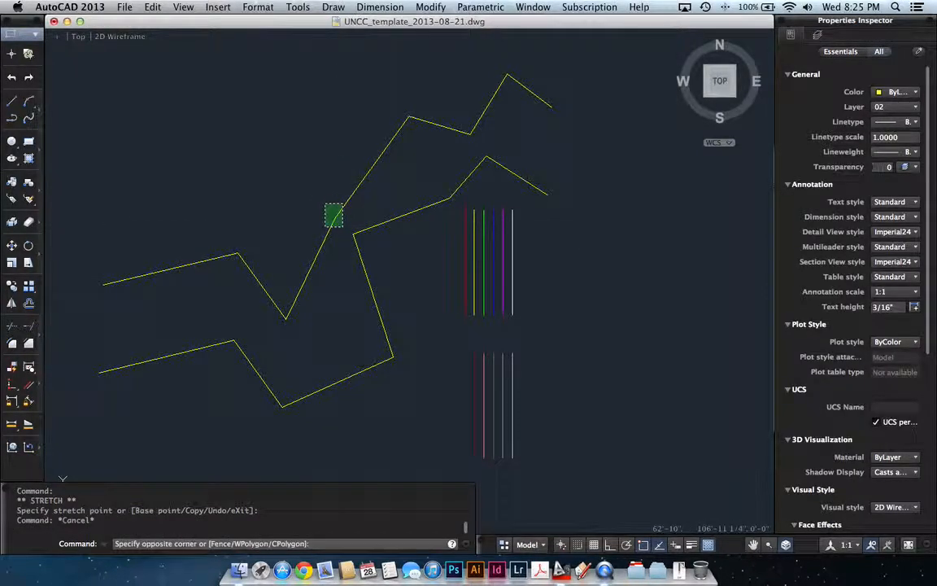
left_click(326, 227)
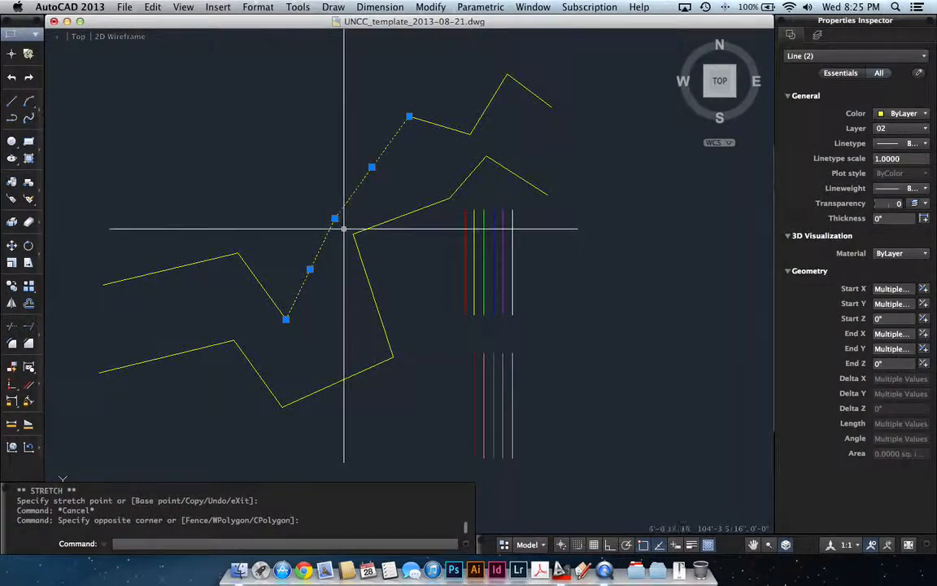
left_click(346, 227)
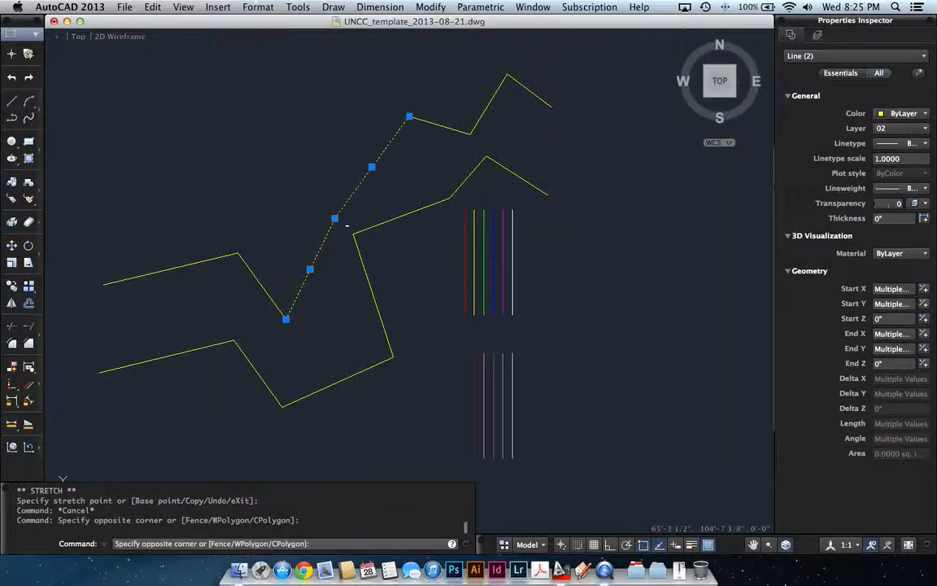
key("Escape")
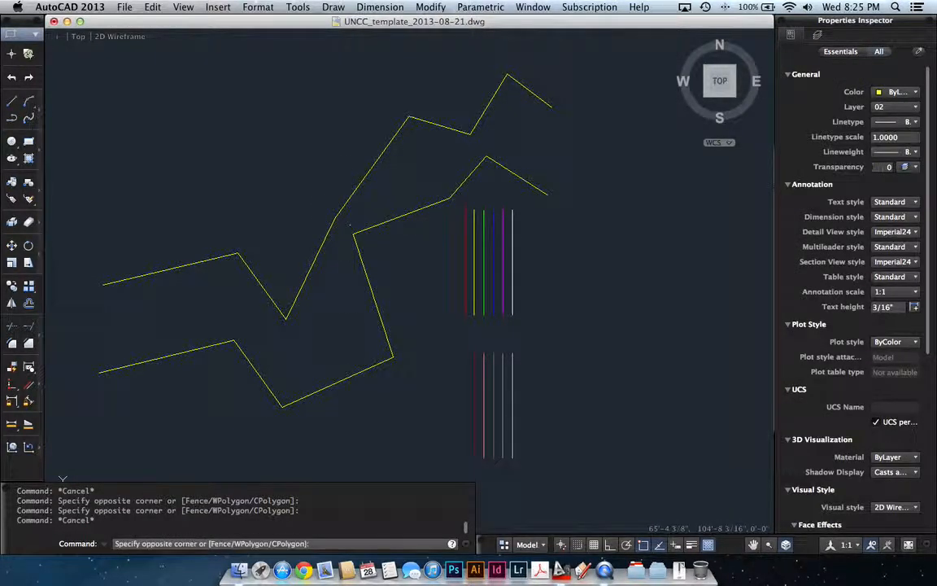
- Select the upper zigzag's third and fourth lines together and stretch their shared endpoint up and left, straight above the third line's lower end
left_click(306, 195)
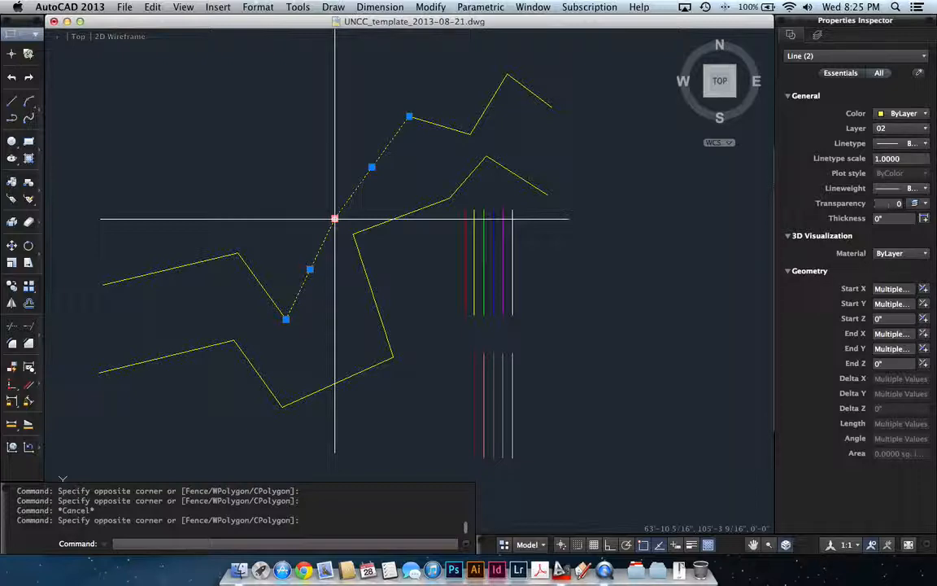
left_click(334, 218)
left_click(284, 170)
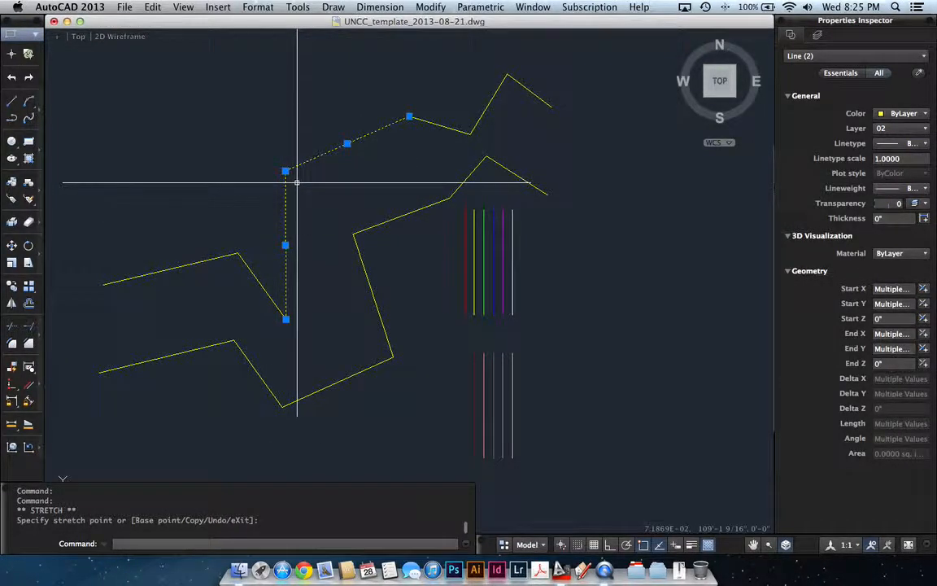
key("Escape")
- Stretch the lower polyline's fifth vertex down and right so it sits directly above the fourth vertex
left_click(372, 250)
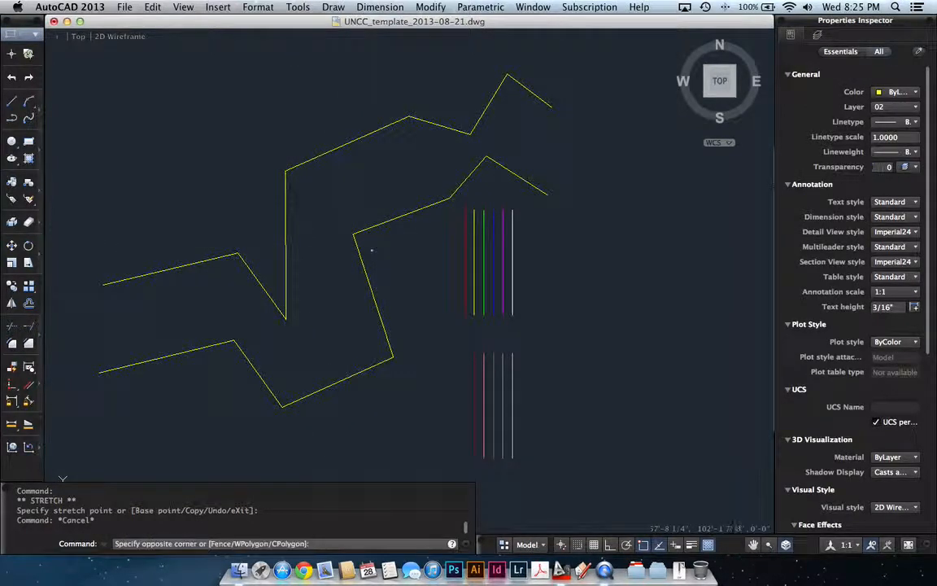
left_click(373, 248)
left_click(360, 250)
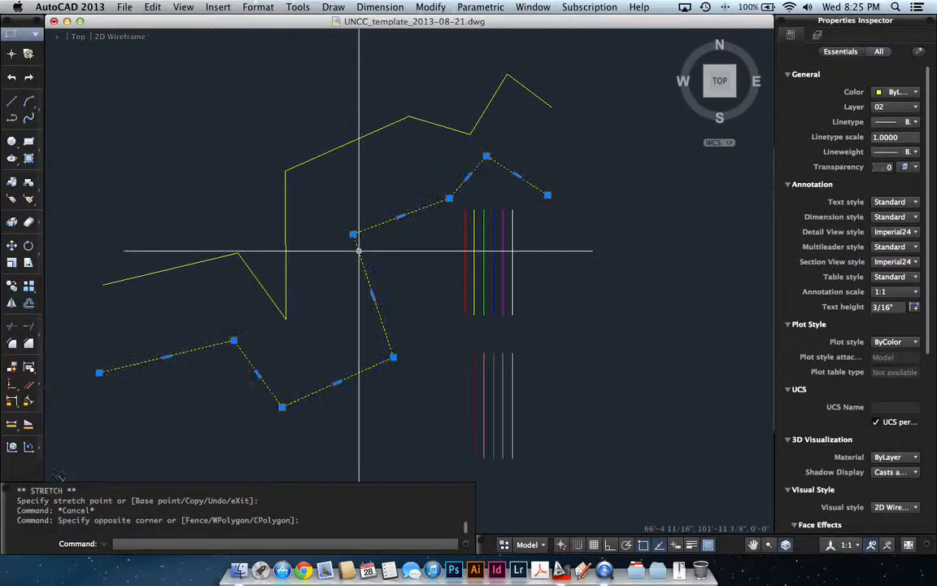
left_click(353, 234)
left_click(392, 253)
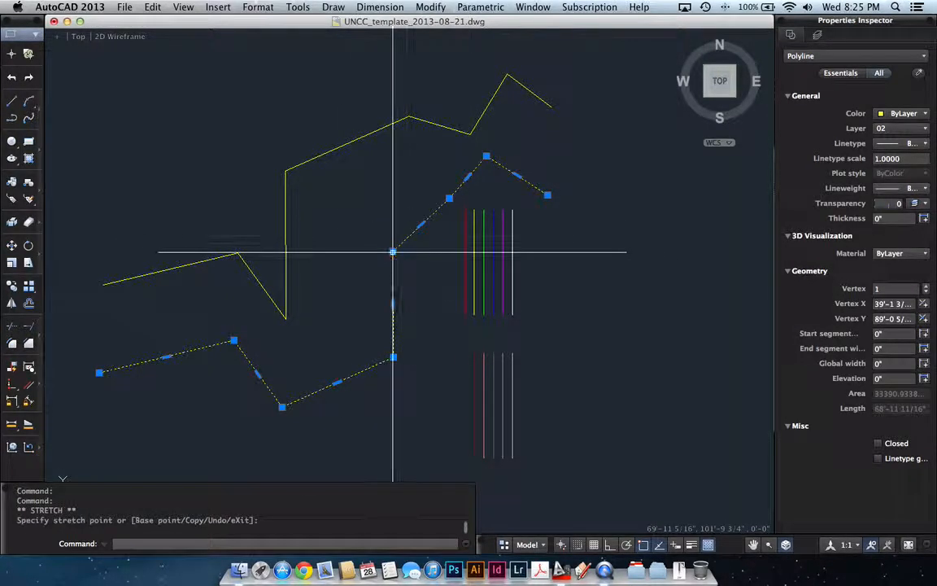
- Erase the lower polyline and the last four lines of the upper zigzag
type("e")
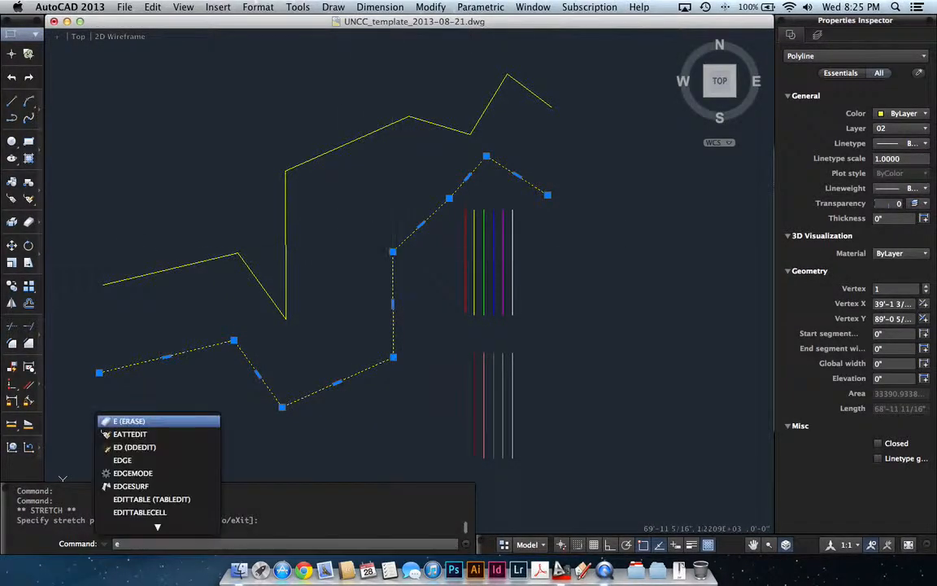
key("Return")
type("e")
key("Return")
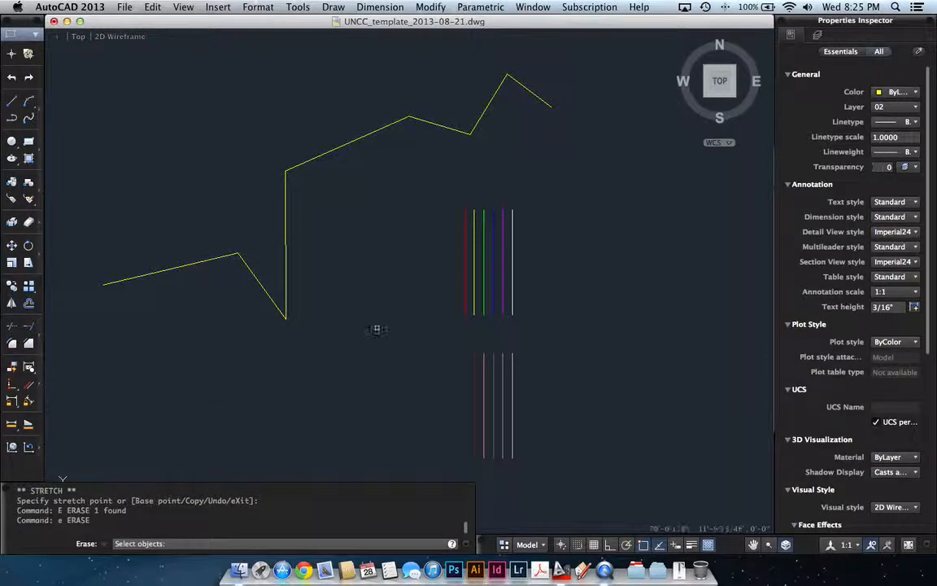
left_click(368, 336)
left_click(115, 209)
left_click(384, 161)
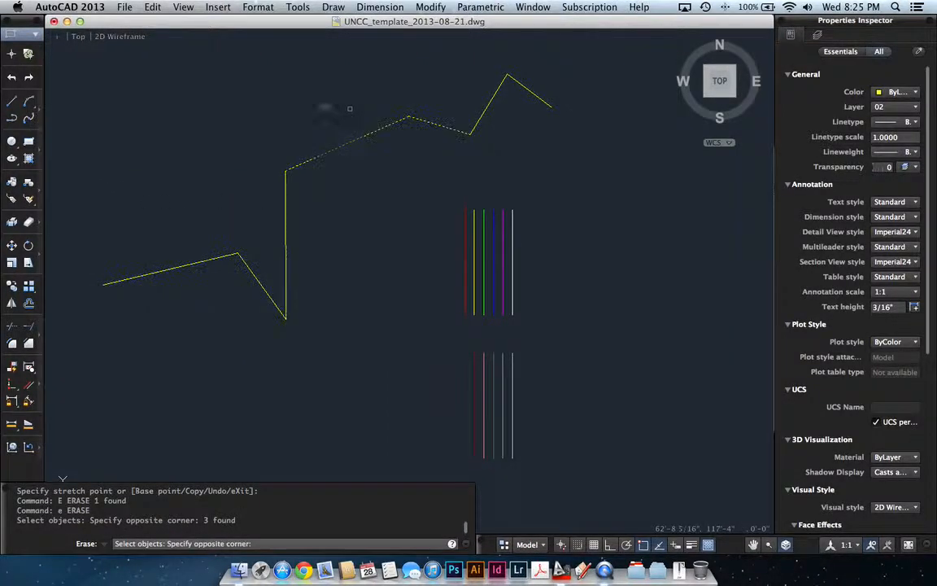
left_click(265, 94)
left_click(550, 156)
left_click(424, 84)
key("Return")
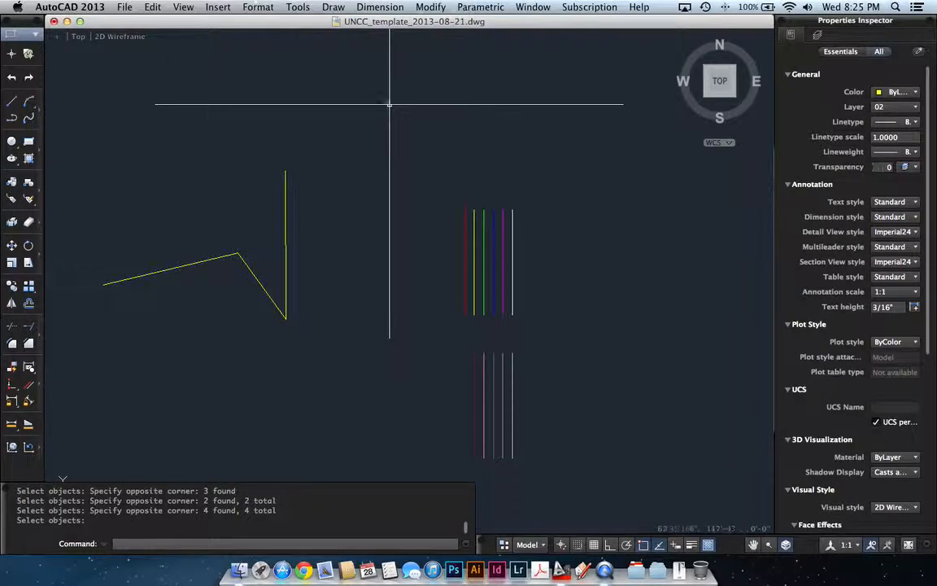
- Erase the three remaining lines of the upper zigzag
key("Return")
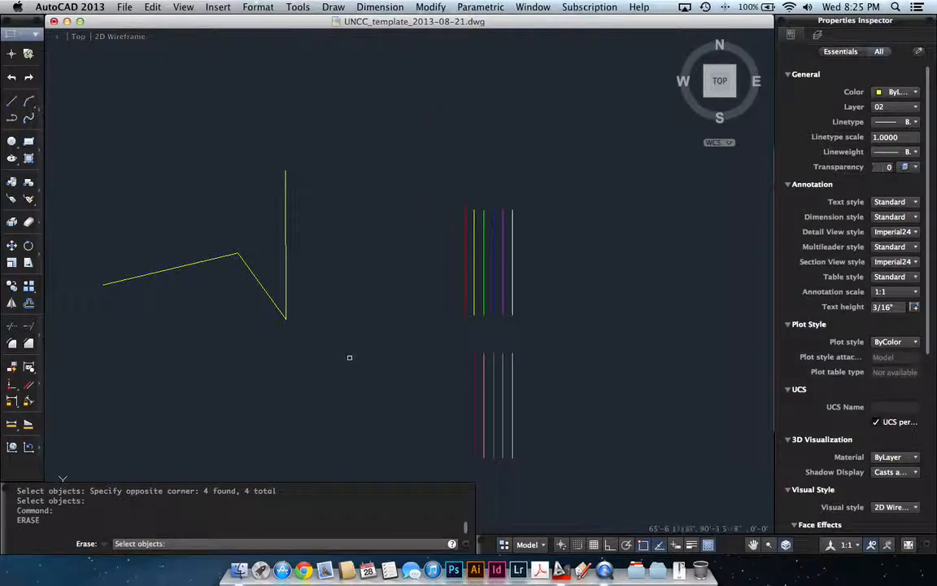
left_click(330, 384)
left_click(231, 266)
key("Return")
- Draw a 15' horizontal line to the right in the empty area beside the coloured lines, with Ortho mode turned on
scroll(366, 255, "down", 4)
scroll(269, 272, "up", 2)
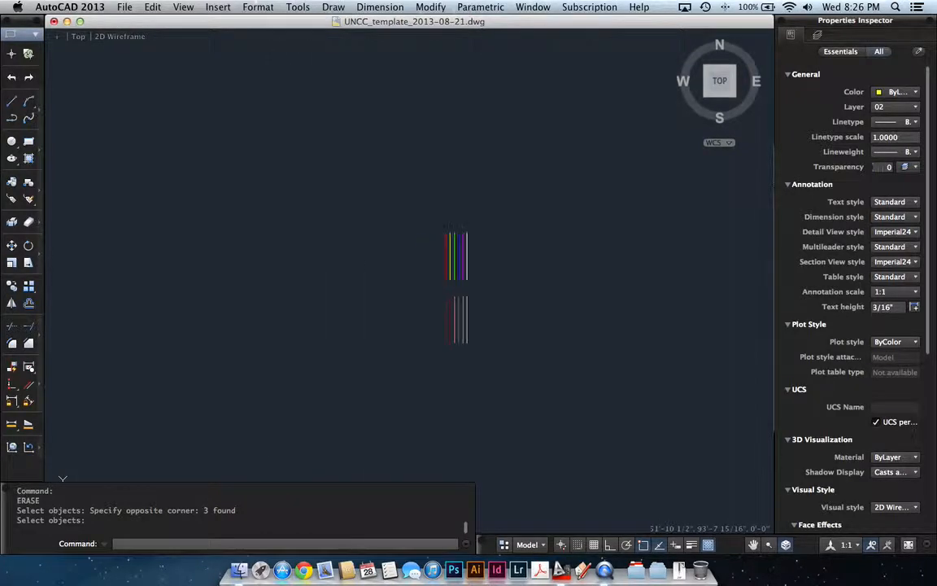
scroll(364, 304, "up", 3)
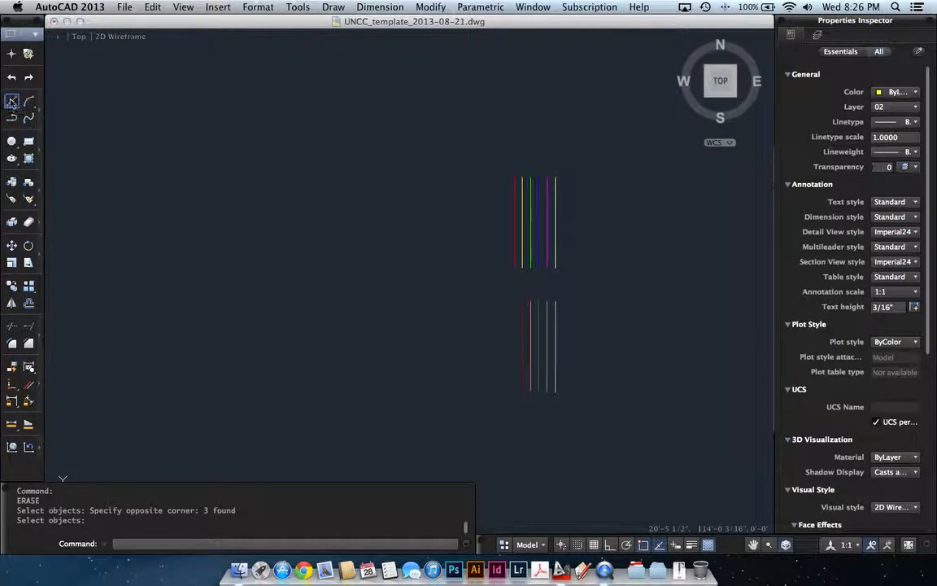
left_click(11, 101)
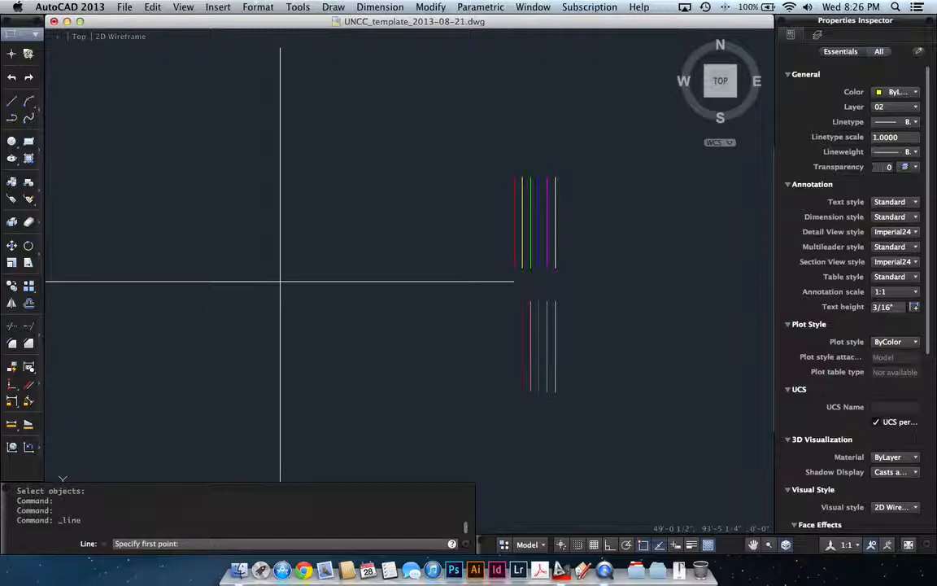
left_click(263, 283)
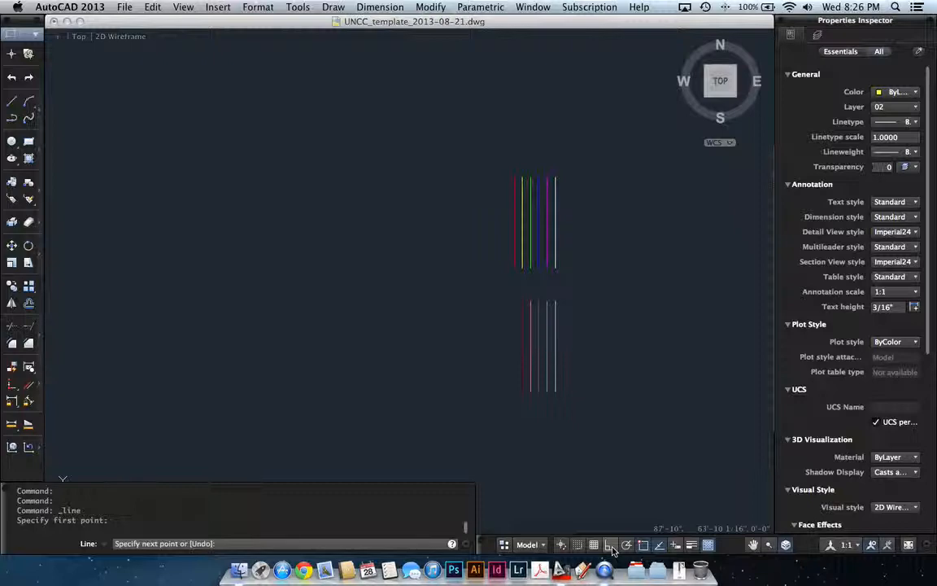
left_click(612, 547)
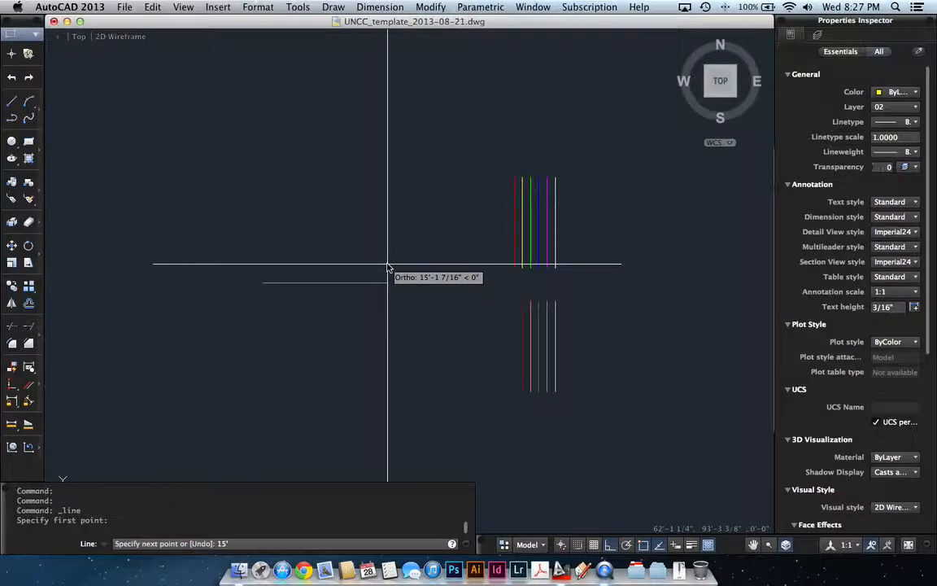
key("Return")
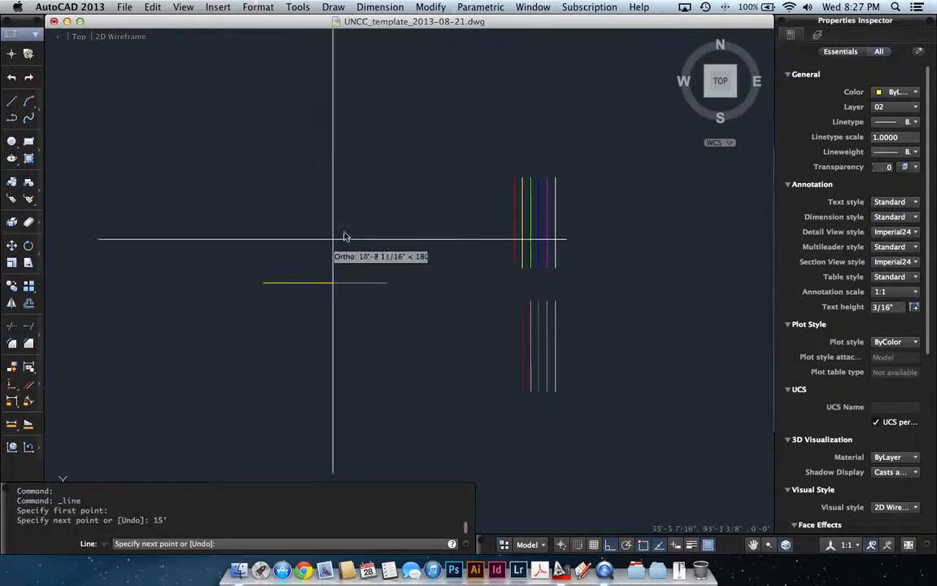
key("Return")
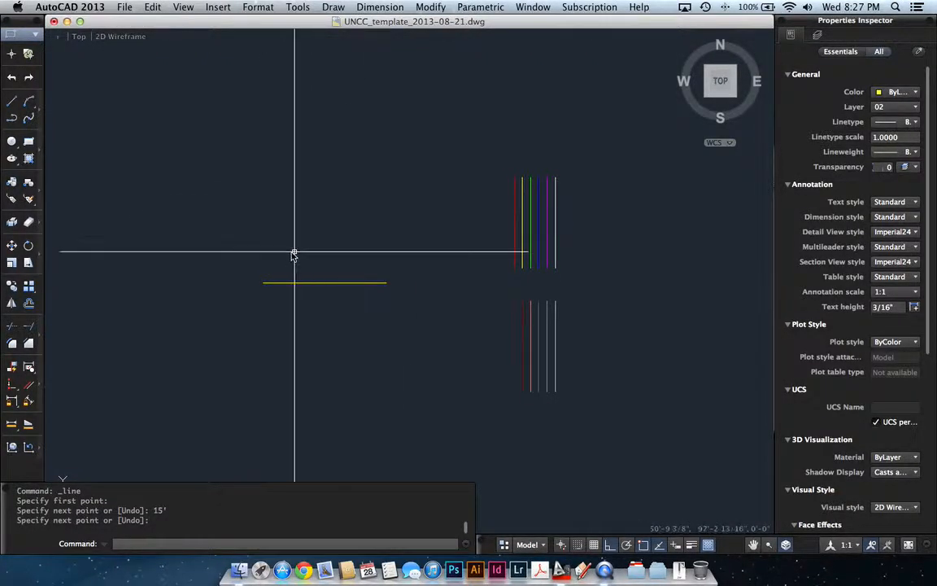
- Draw a 15' line straight up from the left endpoint of the horizontal line
key("Return")
left_click(264, 282)
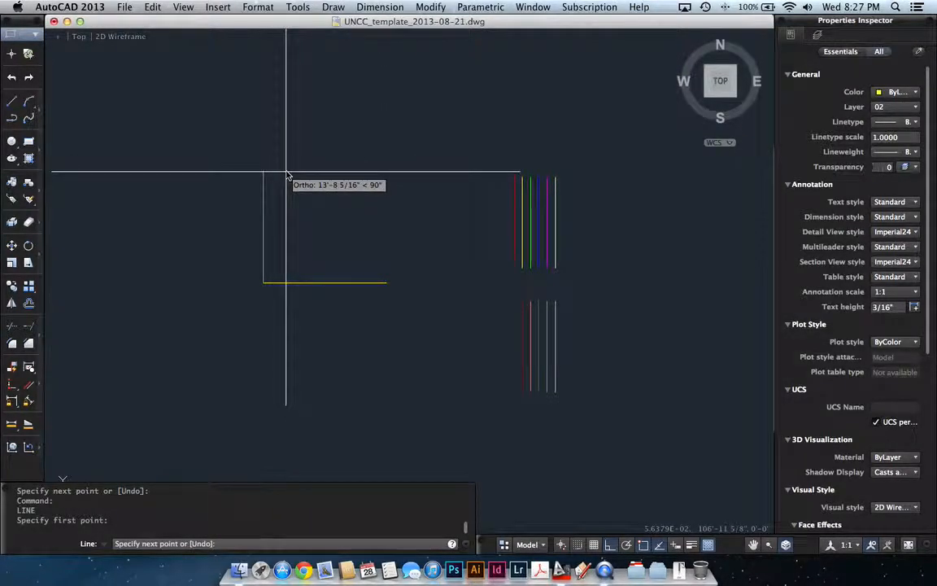
type("15'")
key("Return")
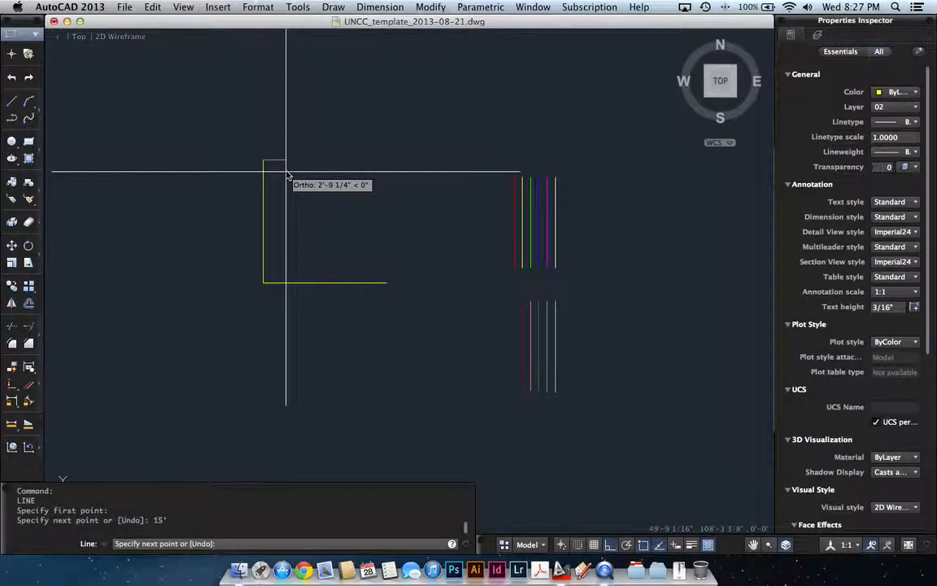
key("Return")
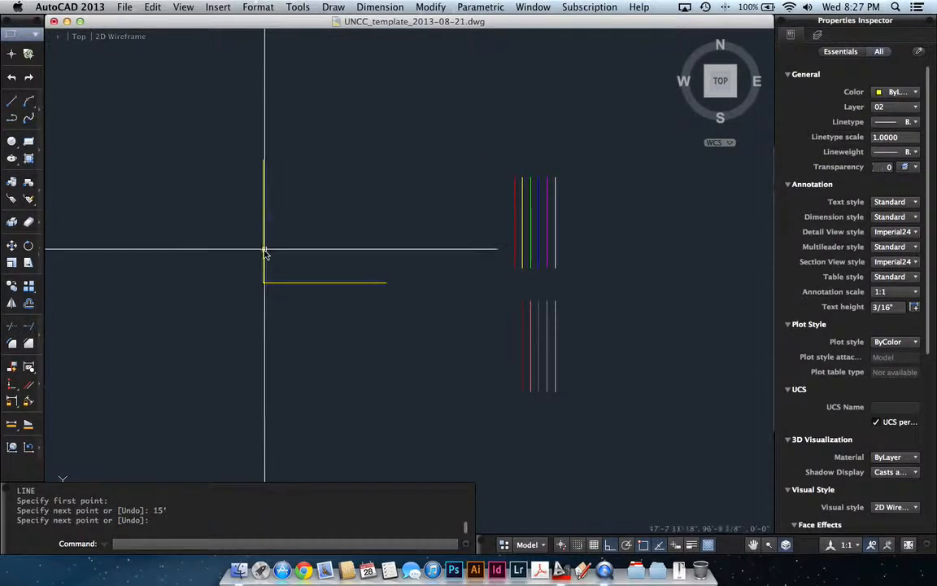
- Draw a 15' line straight left from the corner where the horizontal and vertical lines meet
key("Return")
left_click(264, 281)
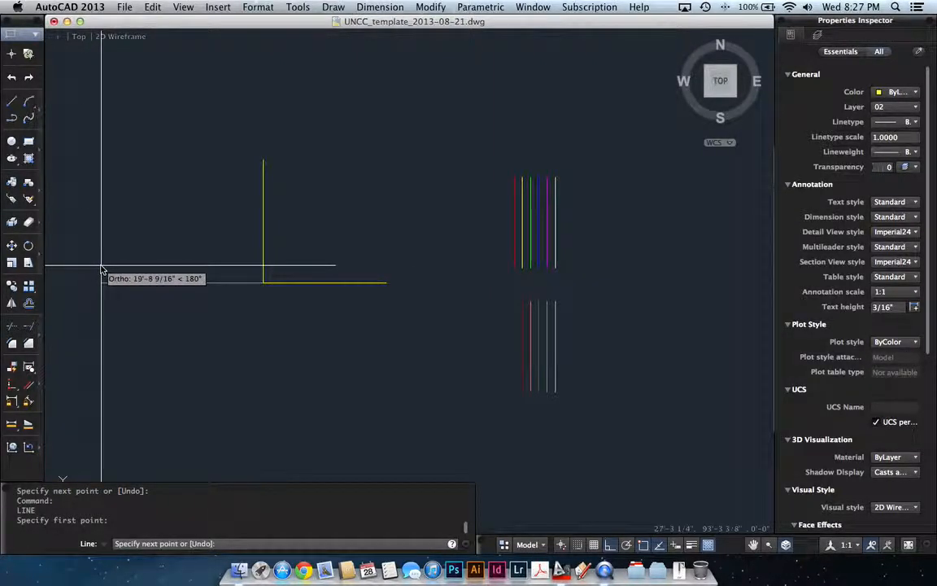
left_click(263, 281)
left_click(384, 283)
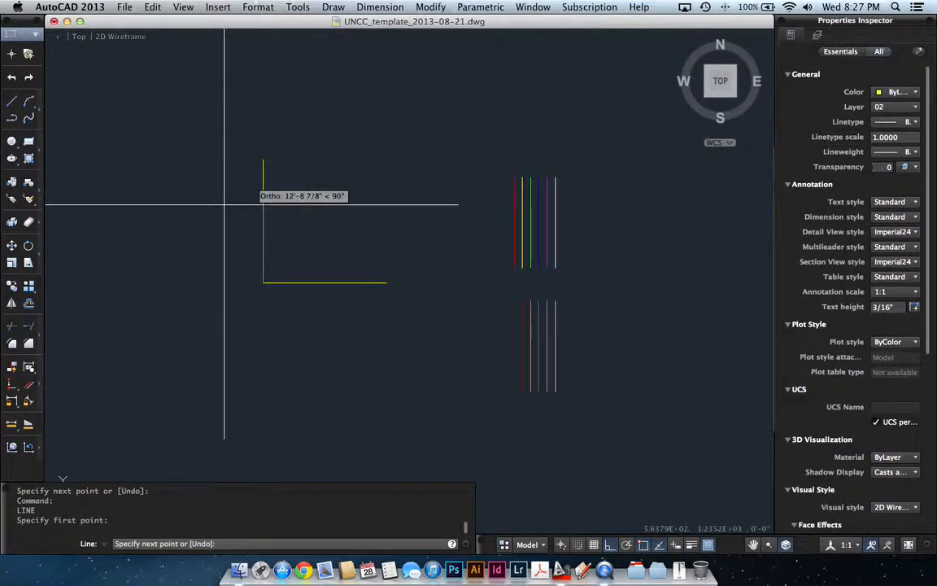
type("15")
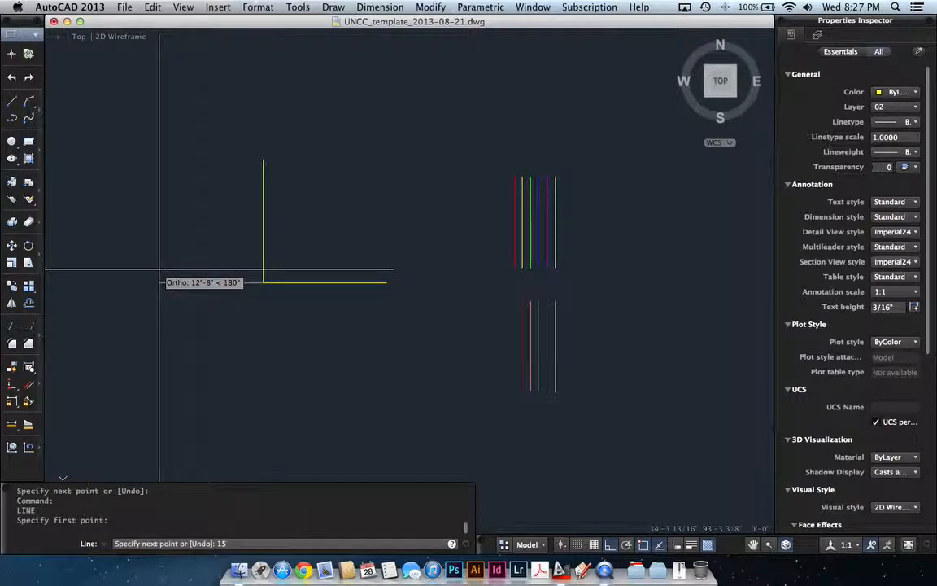
type("'")
key("Return")
key("Return")
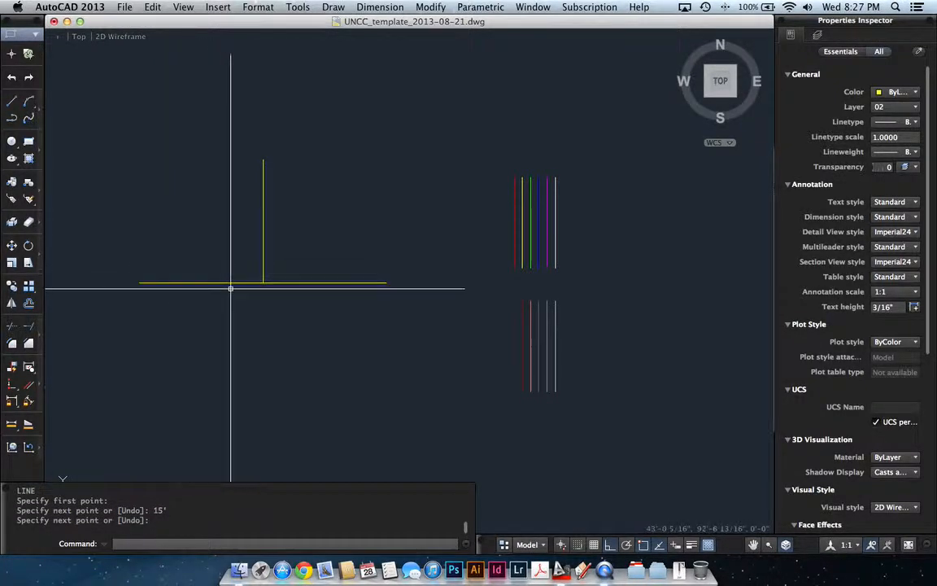
- Draw a 15' line straight down from the common corner point to complete the cross
key("Return")
left_click(263, 283)
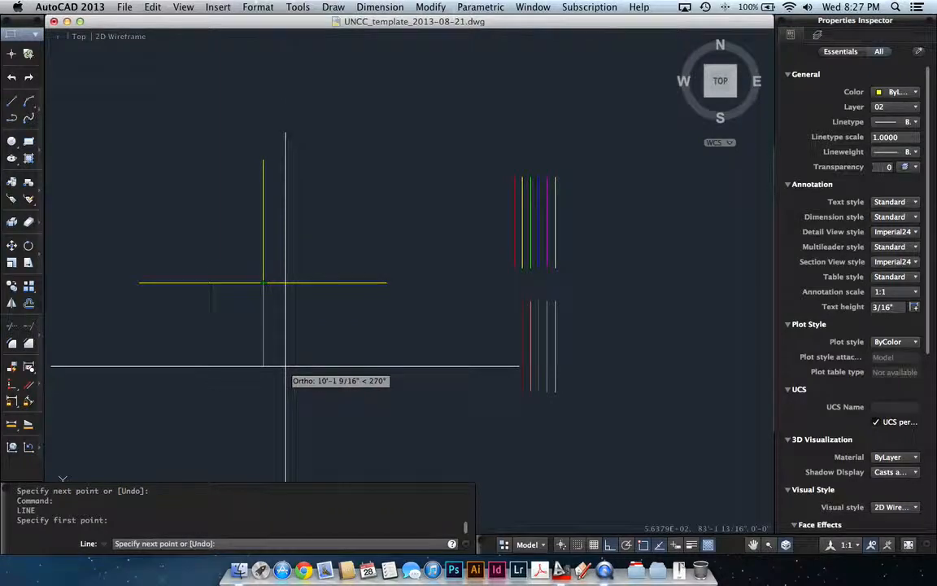
type("15'")
key("Return")
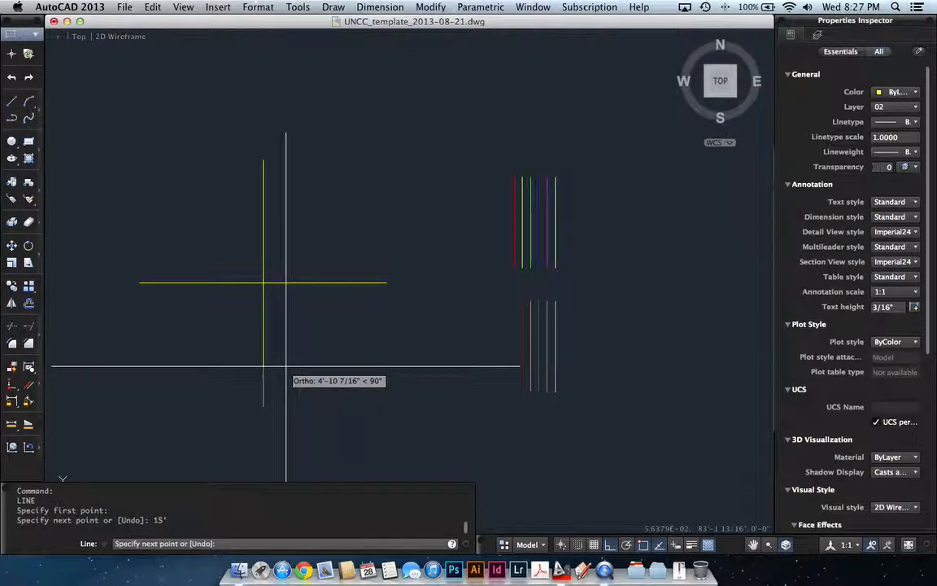
key("Return")
key("Return")
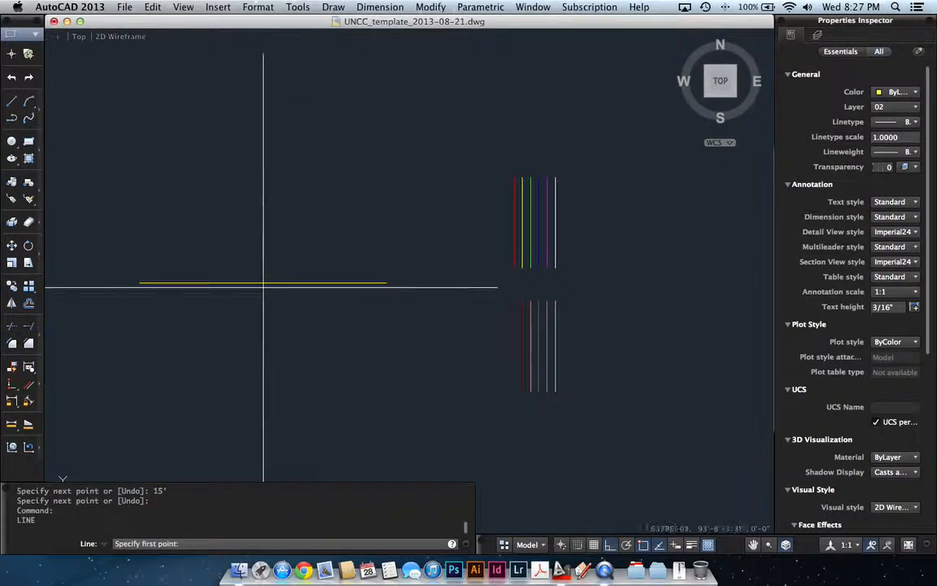
left_click(262, 283)
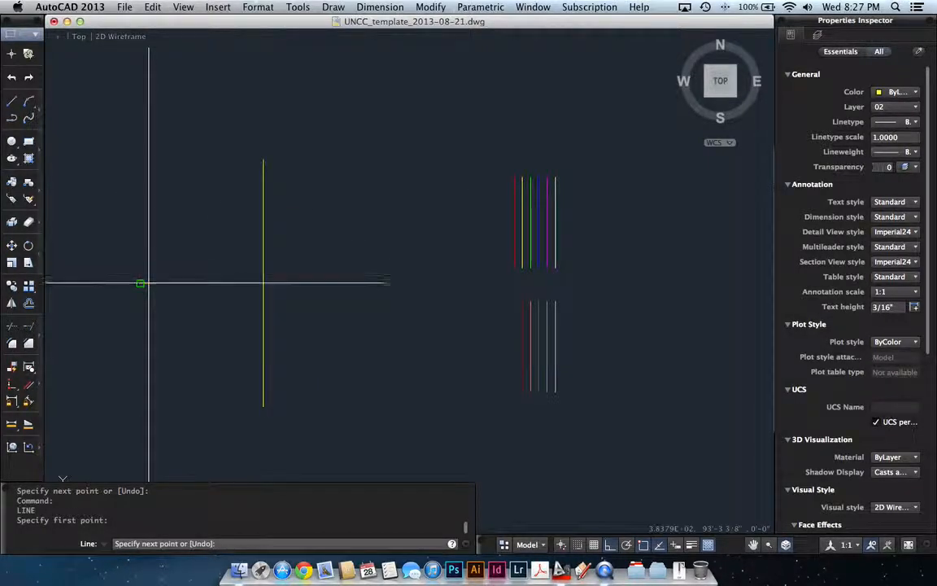
left_click(263, 405)
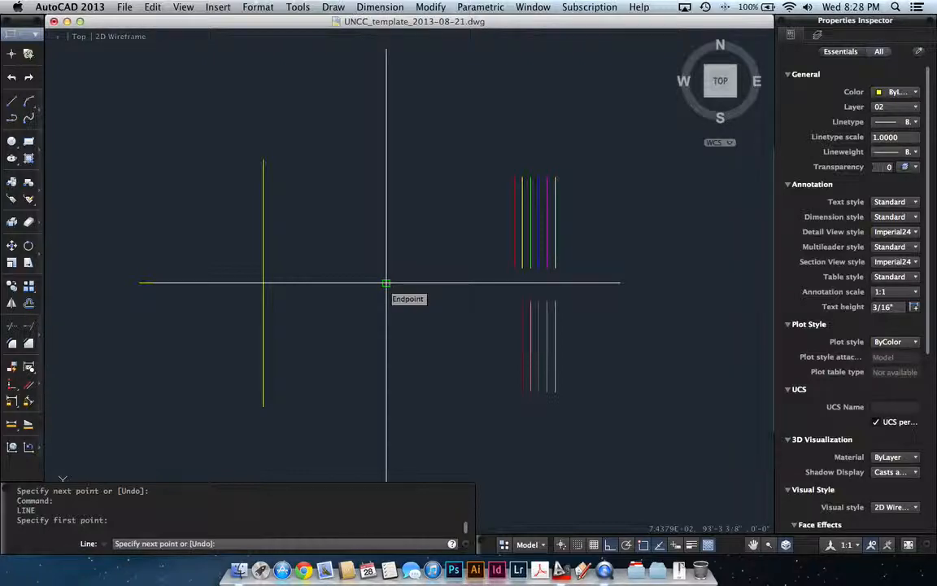
key("Escape")
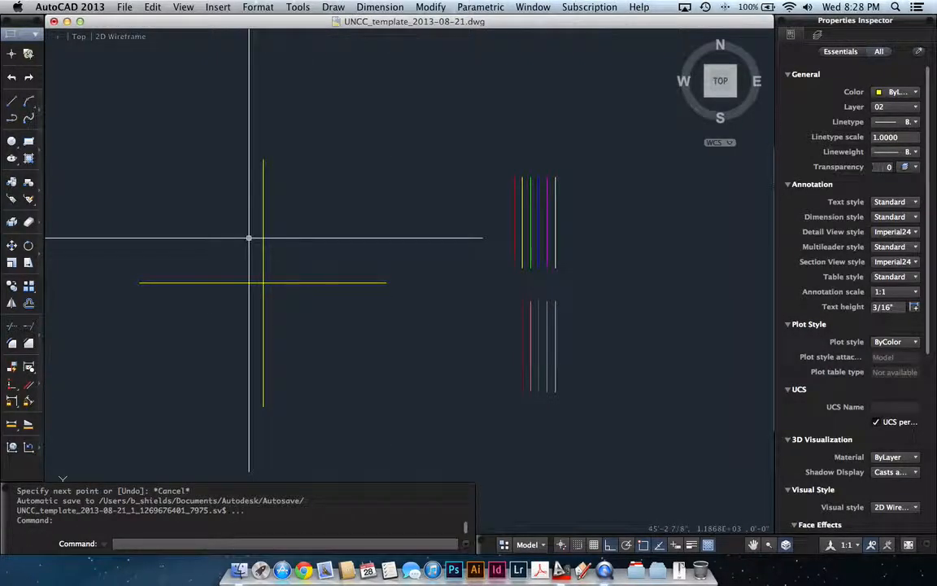
- Erase the four 15' lines that form the cross
type("e")
key("Return")
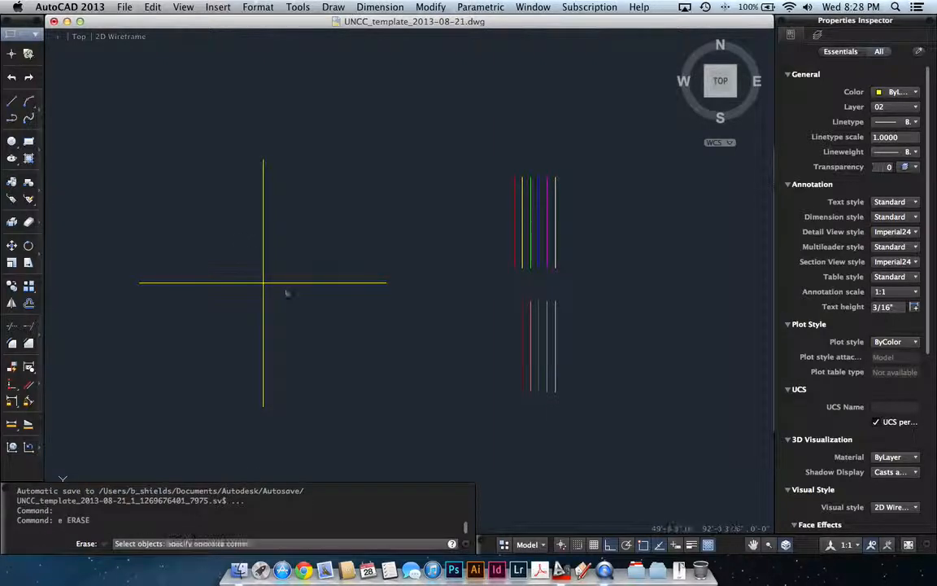
left_click(285, 291)
left_click(228, 260)
key("Return")
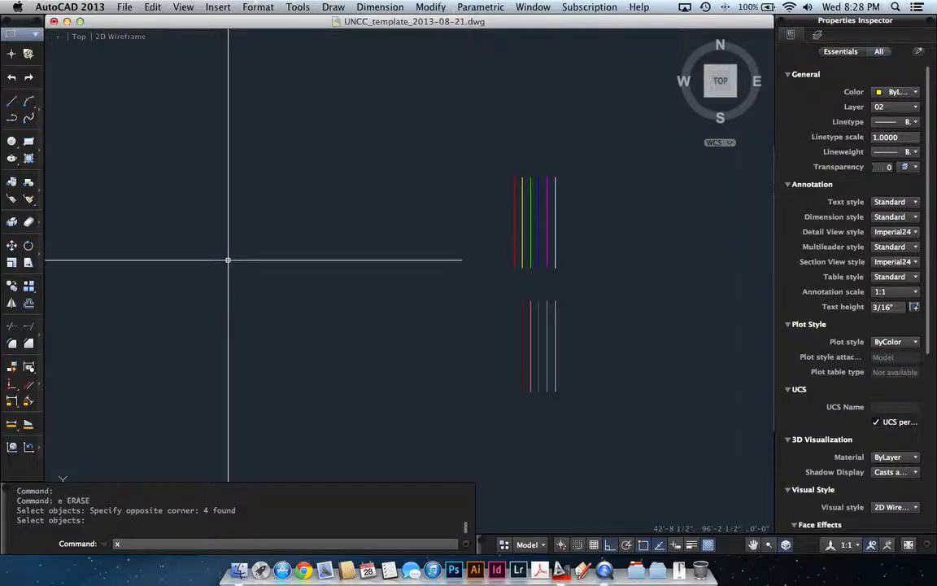
- Draw a vertical construction line (XLINE) through the empty area beside the coloured lines
type("line")
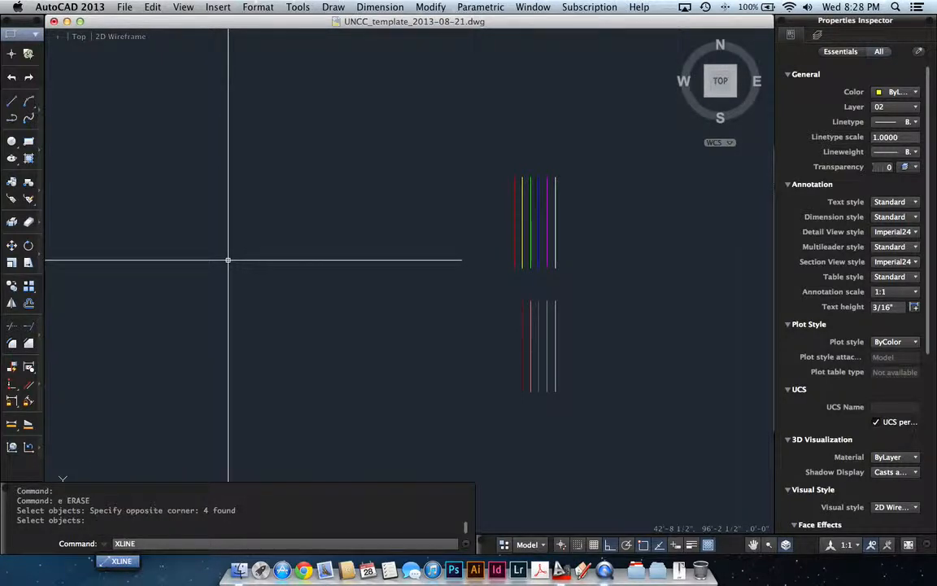
key("Return")
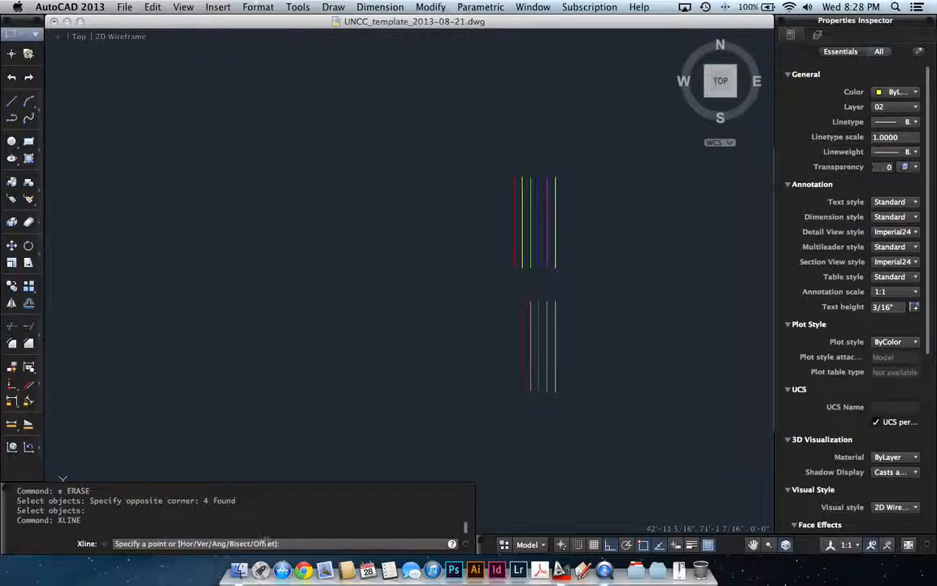
left_click(283, 301)
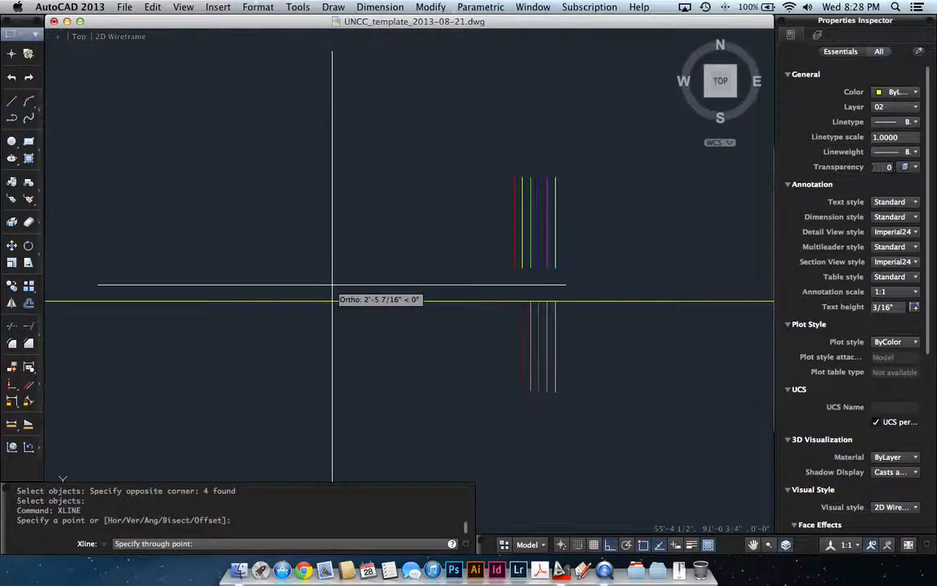
left_click(325, 196)
key("Return")
- Select the vertical construction line and examine its grips and how far it extends
scroll(320, 223, "down", 5)
left_click(345, 195)
left_click(289, 172)
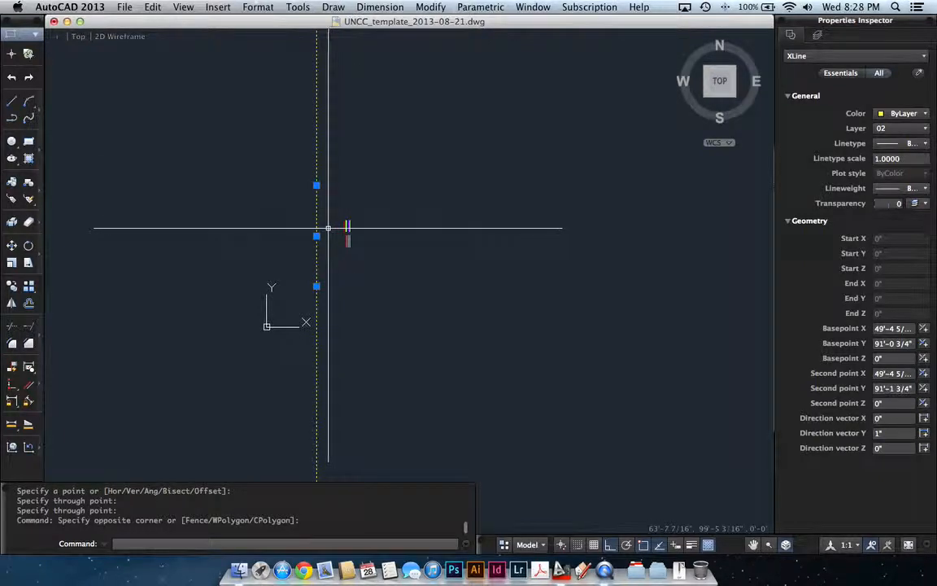
scroll(319, 231, "up", 3)
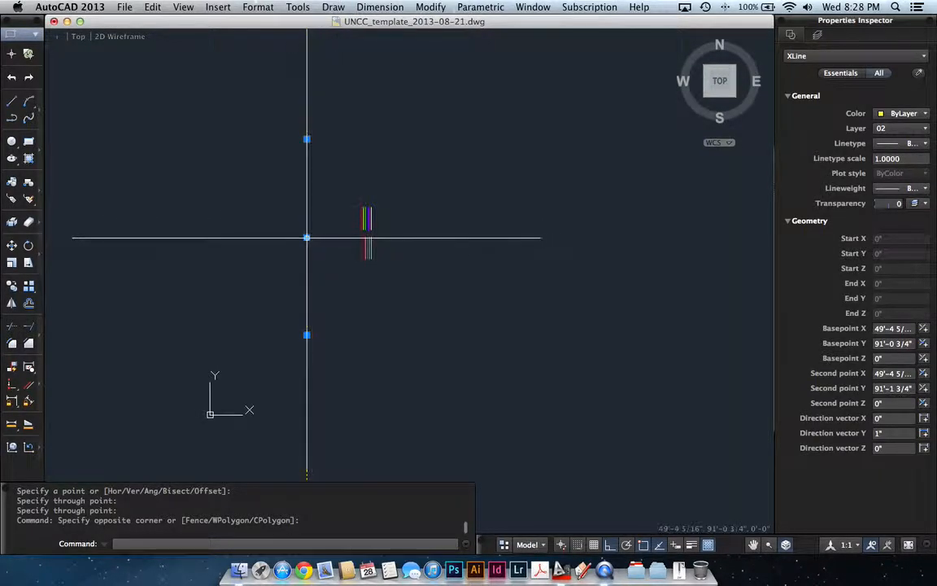
scroll(306, 238, "down", 3)
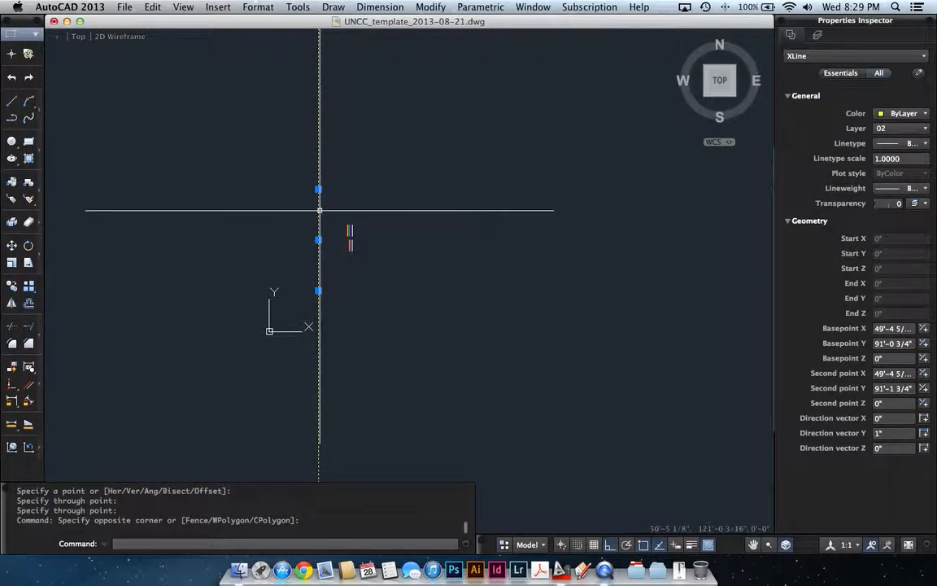
key("Escape")
- Offset the vertical construction line 5' to the right three times, each time from the newest copy
scroll(328, 214, "up", 4)
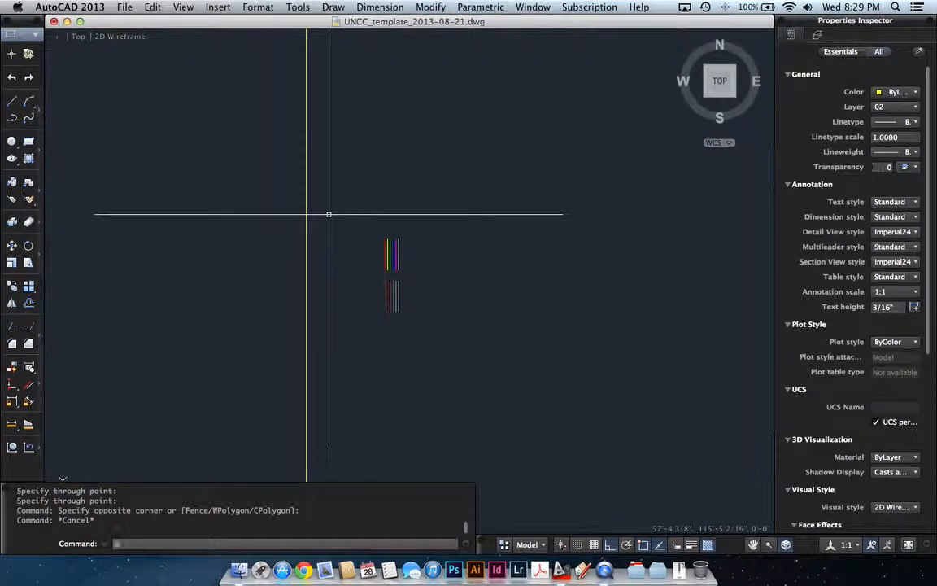
type("O")
key("Return")
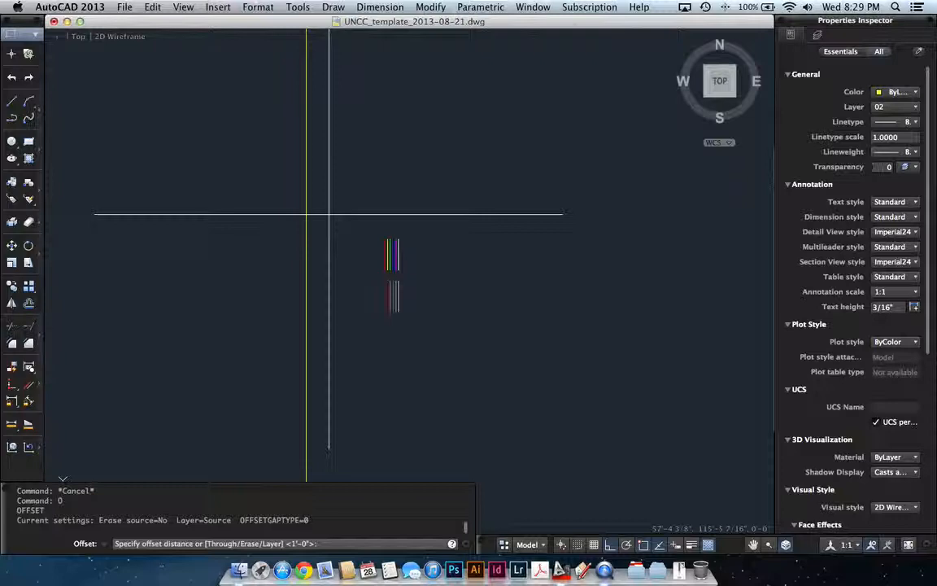
type("5'")
key("Return")
scroll(286, 252, "up", 3)
left_click(284, 250)
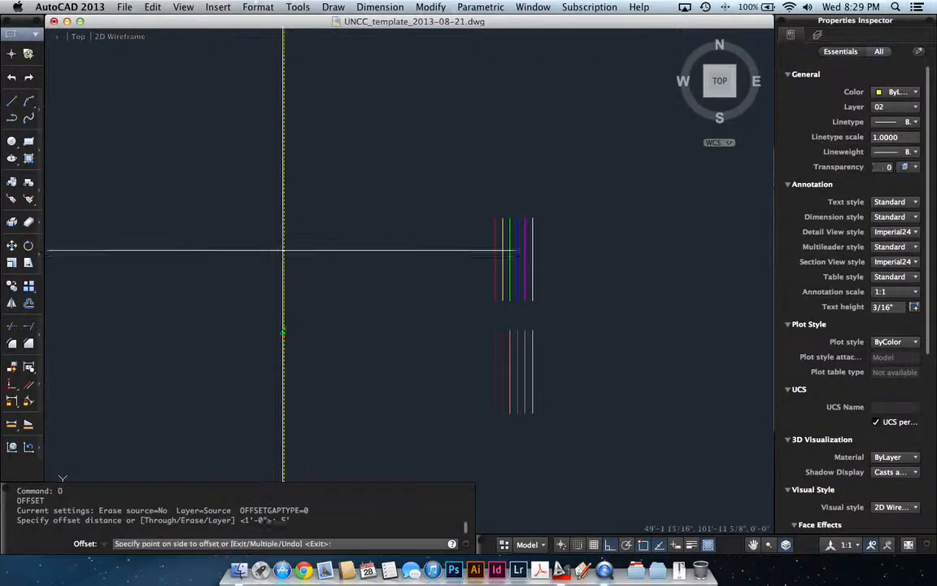
left_click(322, 248)
left_click(321, 248)
left_click(358, 246)
left_click(358, 247)
left_click(407, 245)
key("Return")
scroll(389, 247, "down", 3)
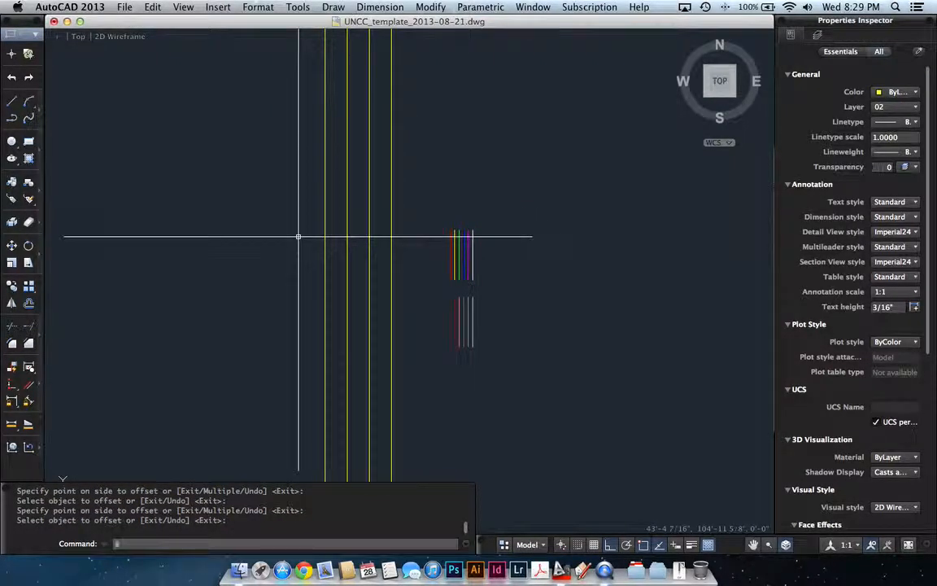
- Erase the vertical construction line and its three offset copies
type("e")
key("Return")
left_click(404, 241)
left_click(276, 218)
key("Return")
- Draw a single freehand diagonal line sloping down to the right, beside the coloured lines, with Ortho mode off
left_click(12, 100)
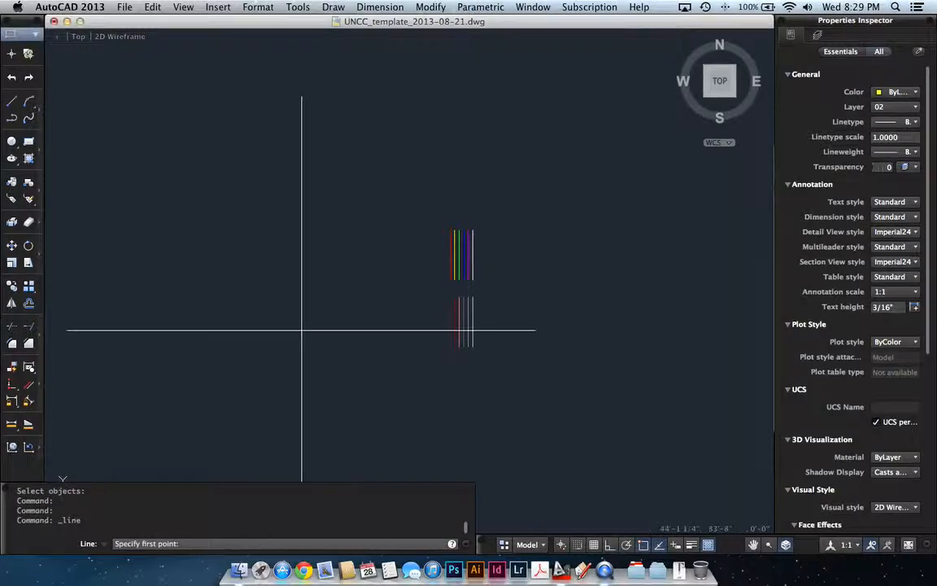
left_click(247, 237)
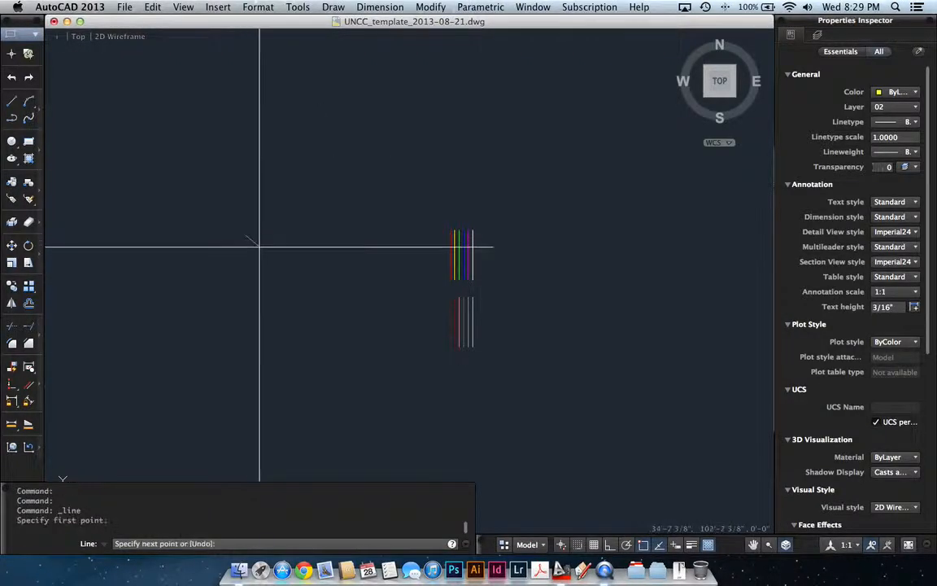
left_click(410, 317)
key("Escape")
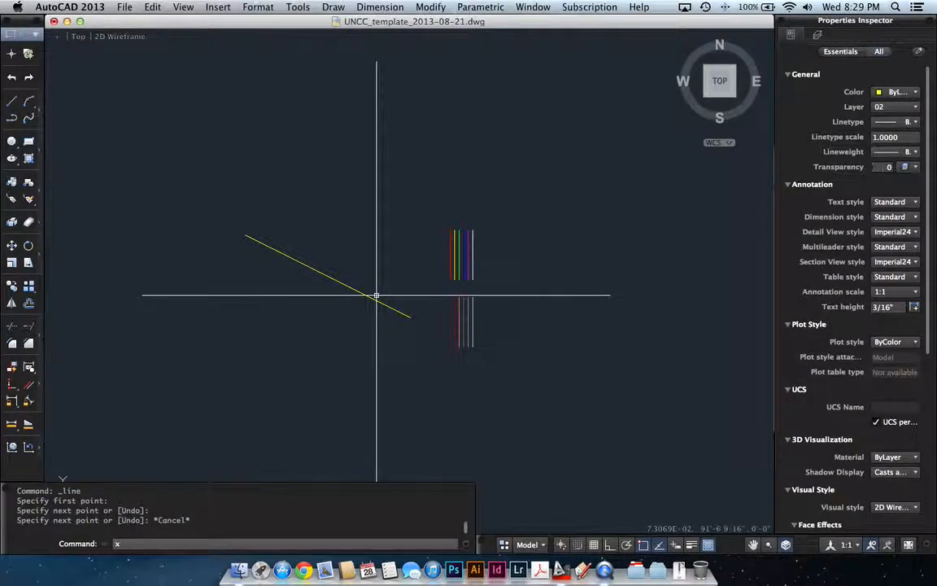
- Draw a construction line along the diagonal line, through its lower endpoint and close to its upper one
type("e")
key("Return")
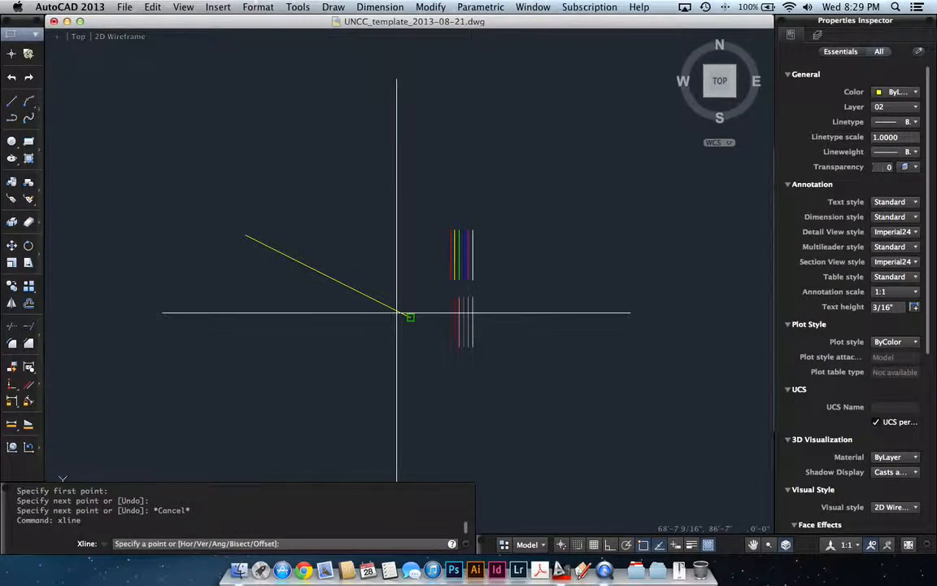
left_click(409, 317)
left_click(259, 244)
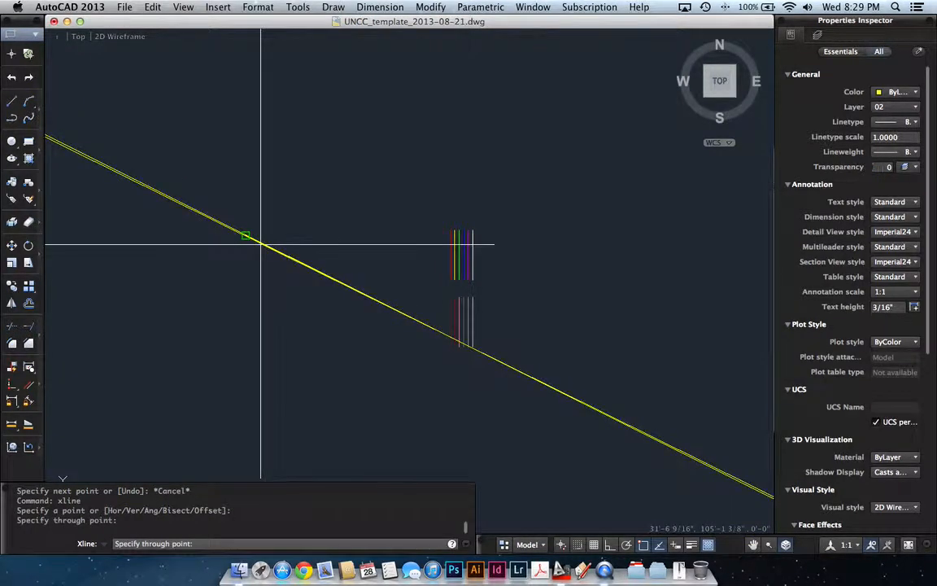
key("Return")
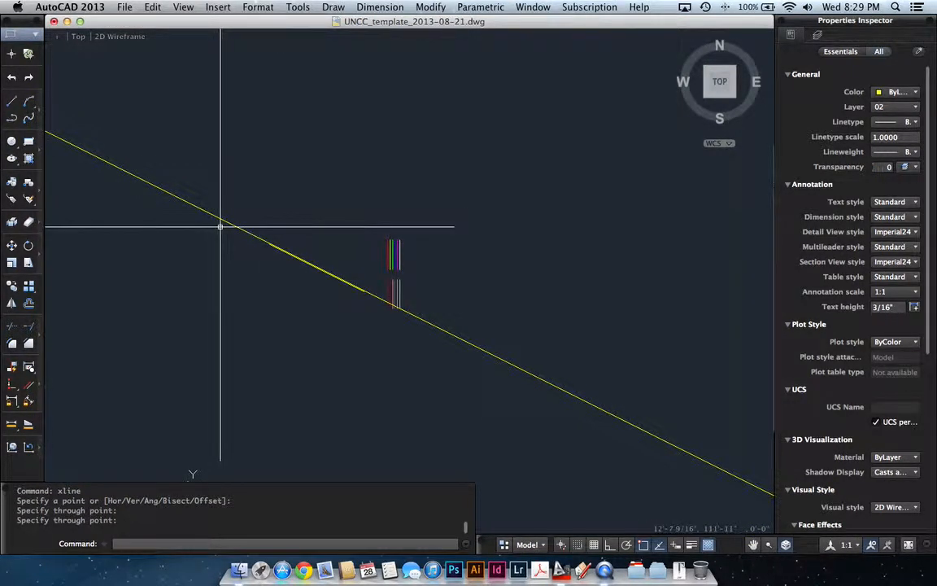
- Offset the diagonal construction line 5' up and to the right three times, each time from the newest copy
scroll(231, 228, "down", 5)
scroll(215, 220, "up", 3)
scroll(215, 220, "up", 5)
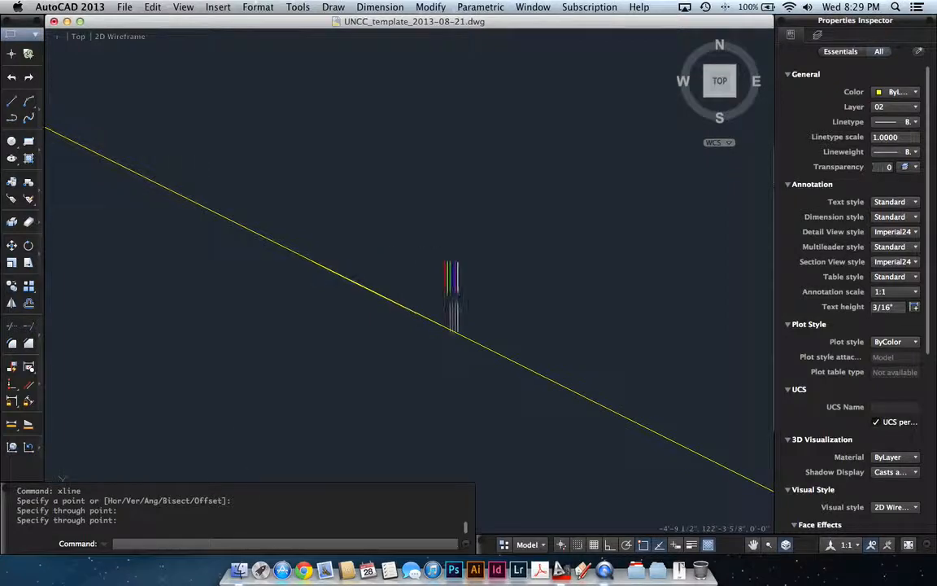
scroll(437, 332, "up", 2)
scroll(446, 333, "up", 5)
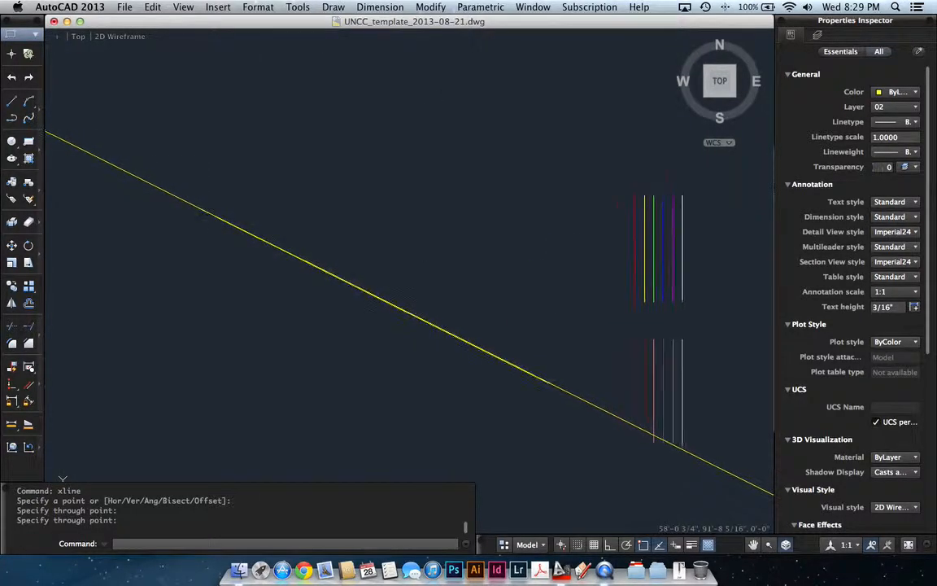
scroll(446, 333, "down", 5)
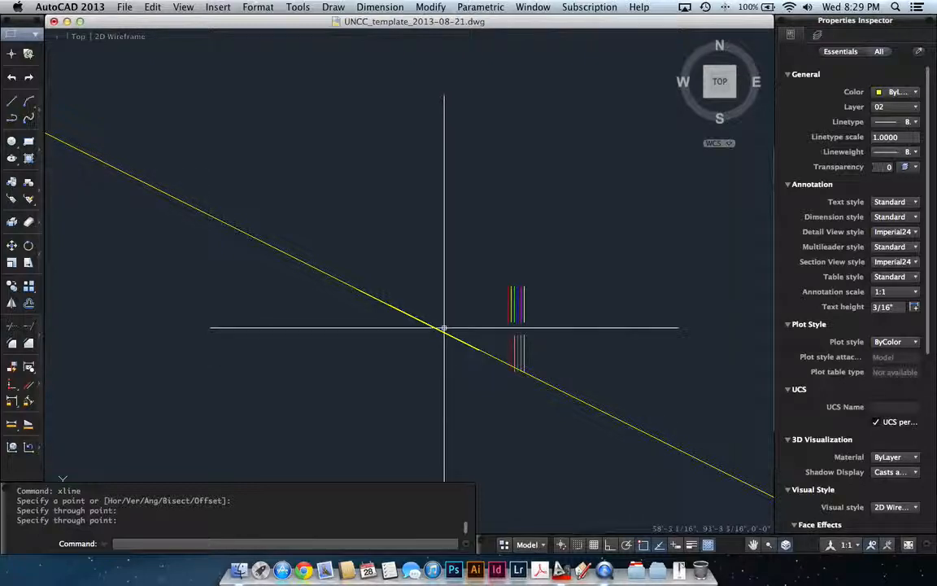
type("o")
key("Return")
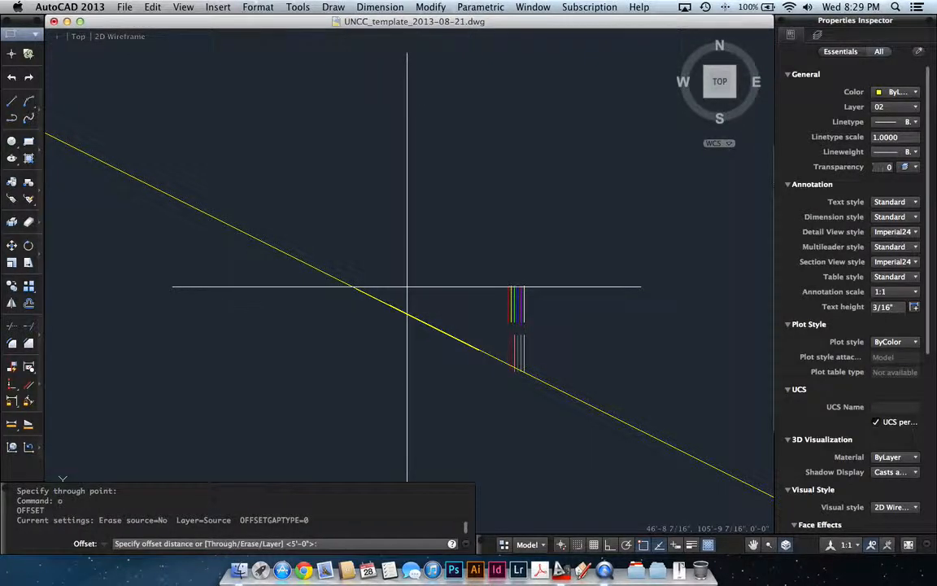
key("Return")
left_click(330, 274)
left_click(345, 251)
left_click(338, 262)
left_click(362, 244)
left_click(357, 253)
left_click(393, 217)
key("Return")
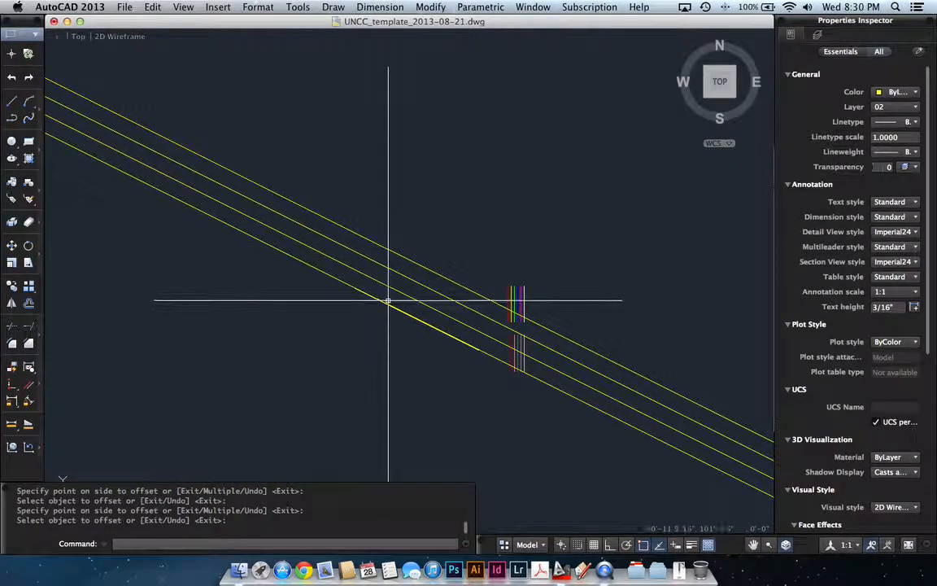
type("Co")
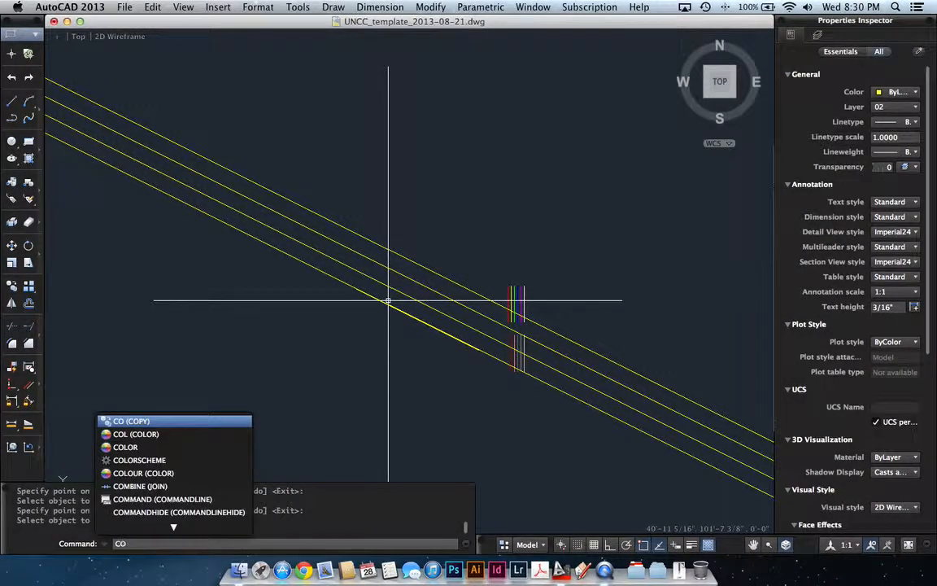
key("Escape")
key("Escape")
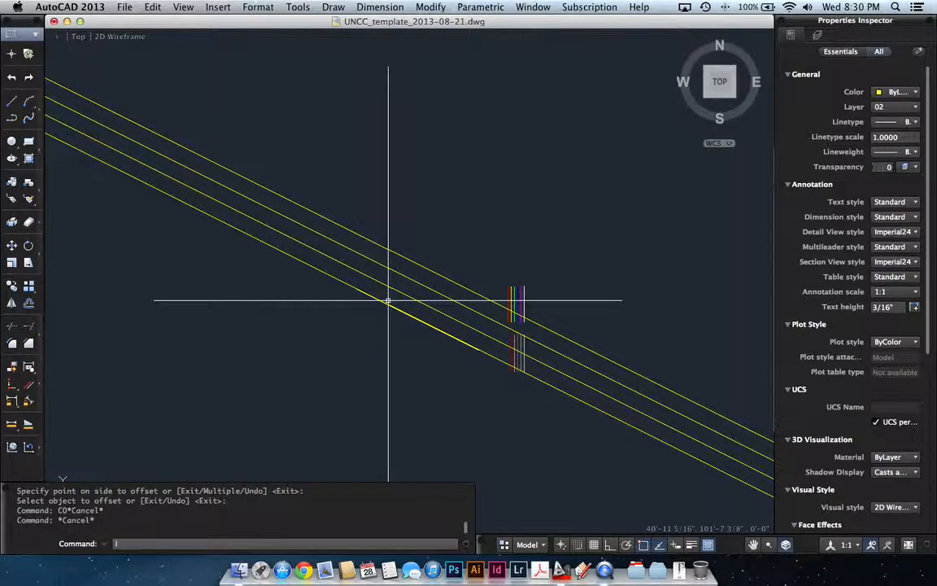
- Draw a line from the uppermost diagonal construction line to the lowest one, ending it with a Perpendicular snap
type("l")
key("Return")
left_click(409, 266)
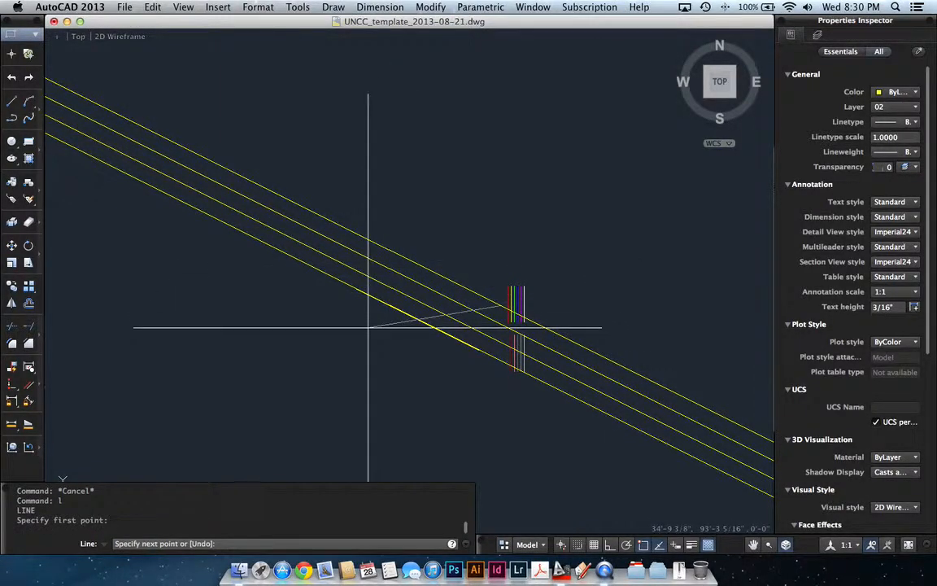
scroll(491, 340, "up", 5)
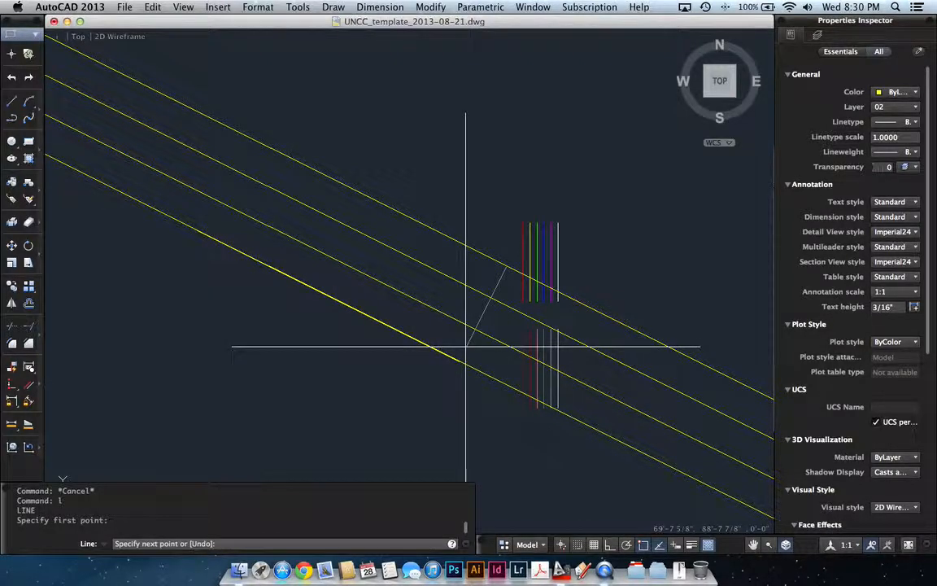
right_click(467, 352, "shift")
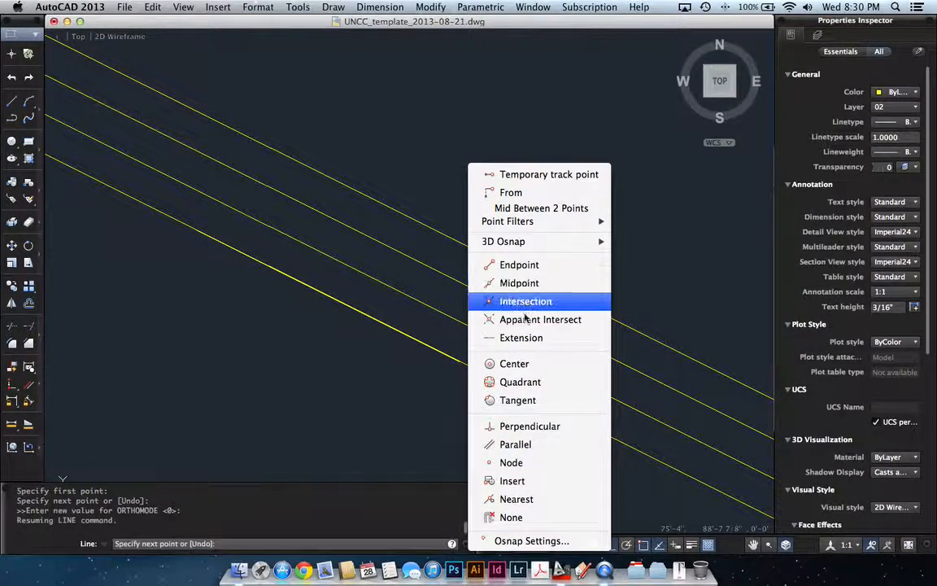
left_click(525, 426)
left_click(494, 376)
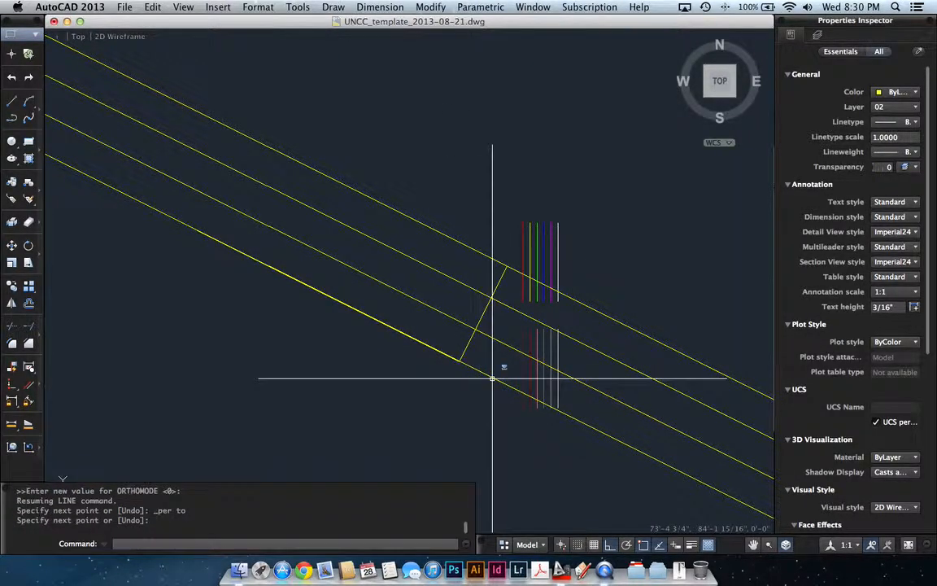
- Draw a construction line along the short perpendicular line, starting from its lower endpoint
type("XLine")
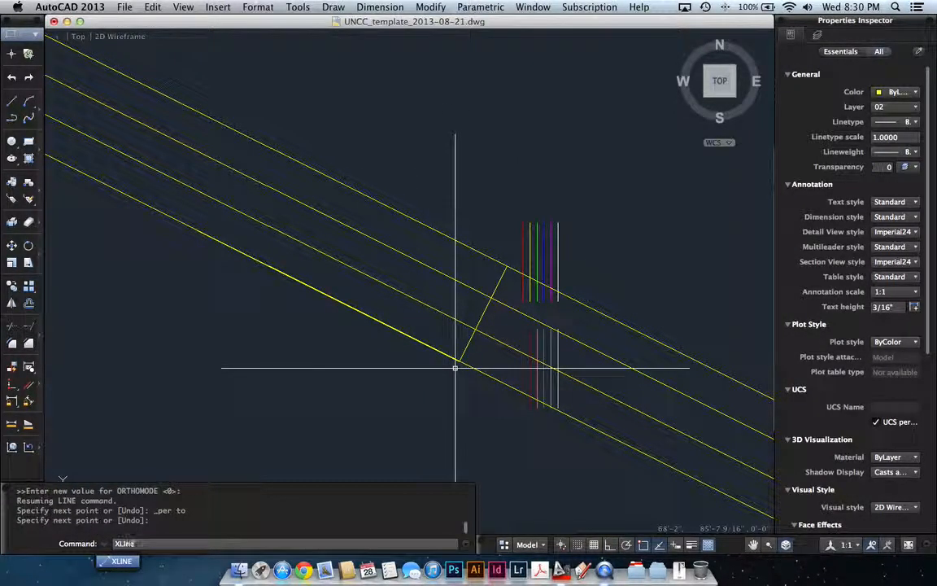
key("Return")
left_click(454, 366)
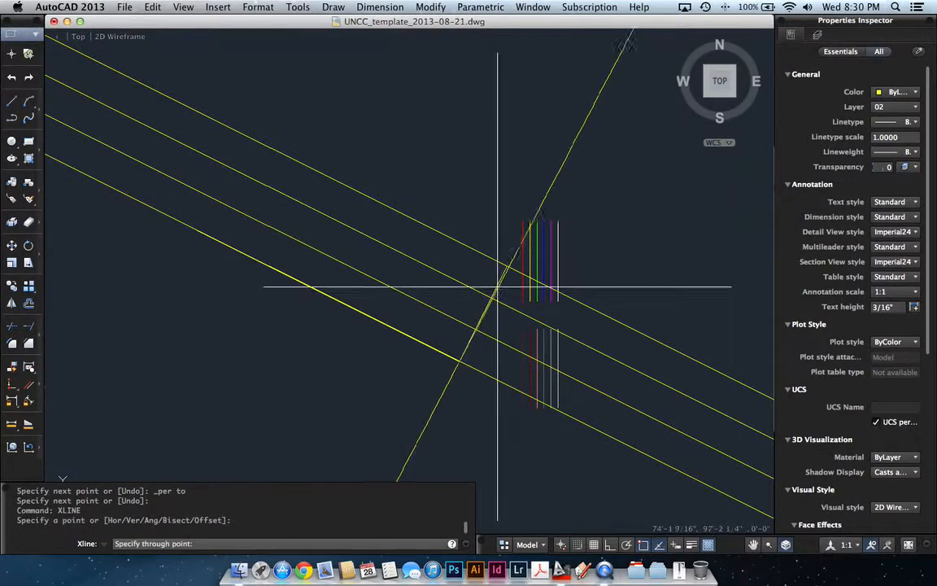
left_click(499, 285)
key("Return")
scroll(488, 301, "down", 5)
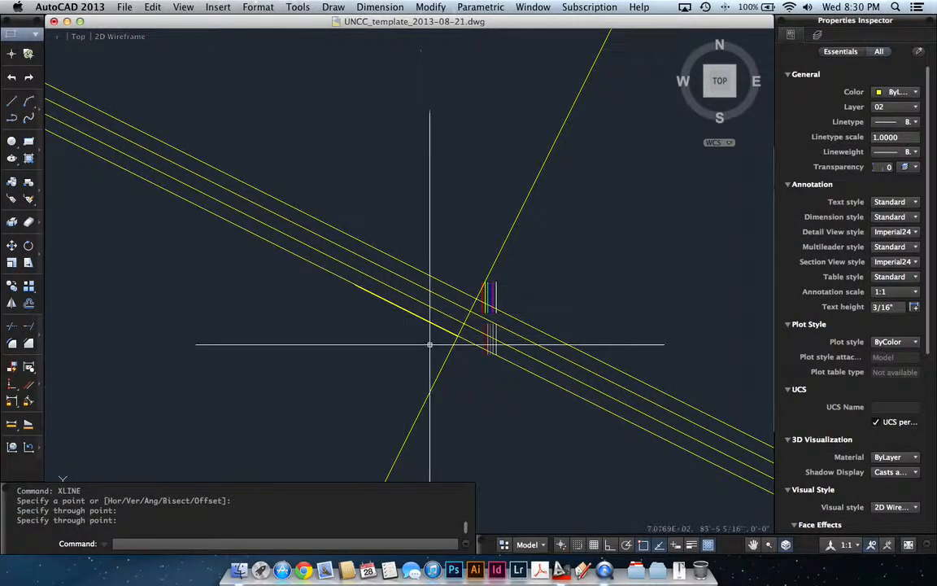
scroll(449, 317, "up", 2)
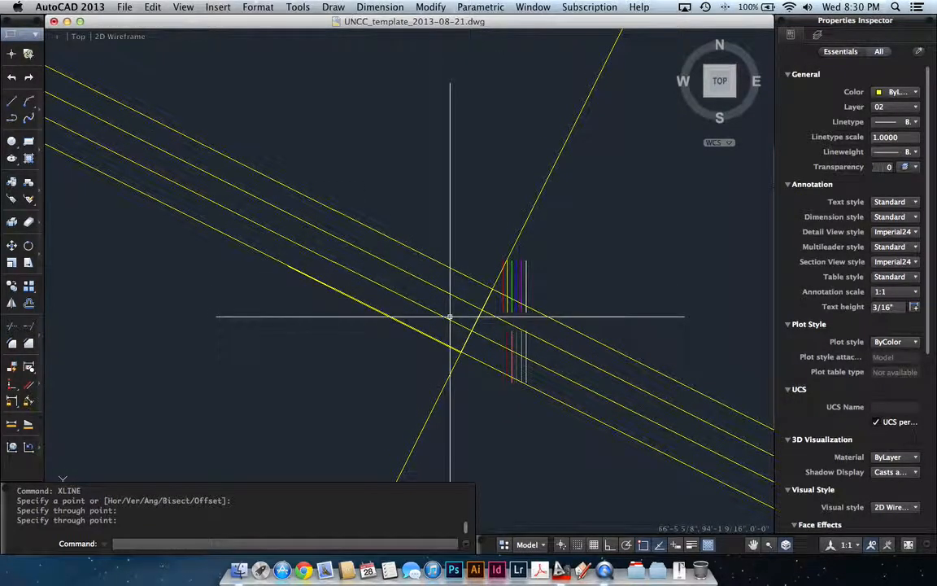
type("e")
key("Return")
left_click(481, 382)
left_click(406, 237)
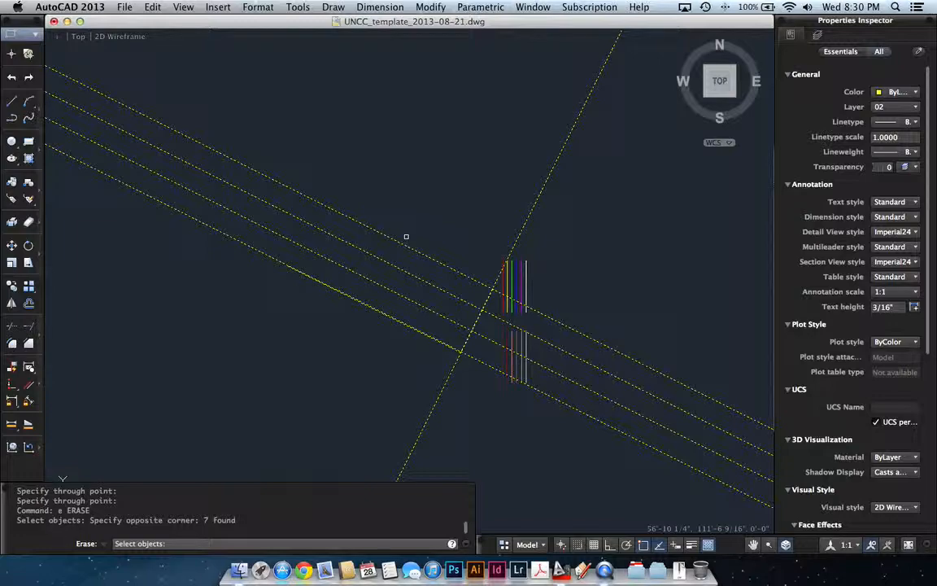
key("Escape")
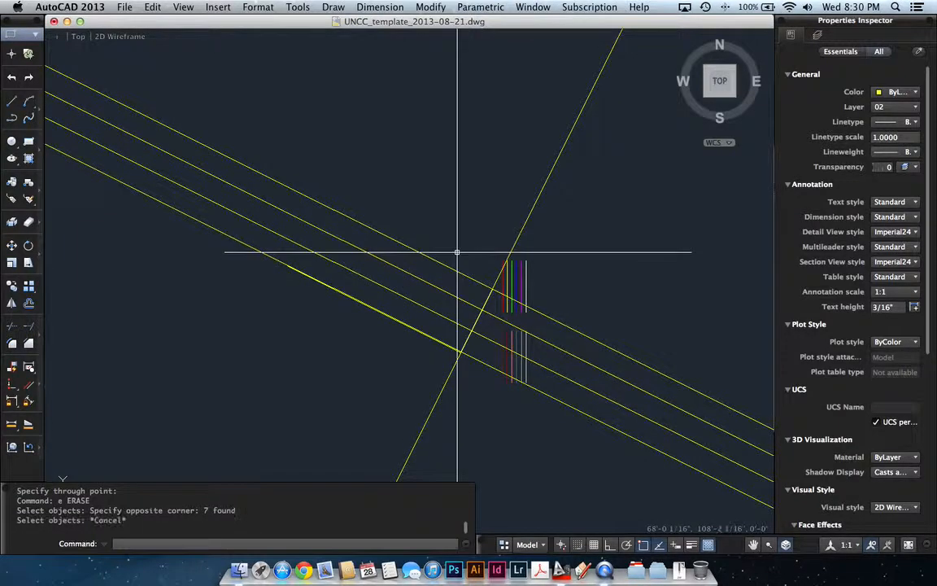
- Move all seven diagonal and construction lines onto the non plot layer and clear the selection
left_click(458, 353)
left_click(423, 239)
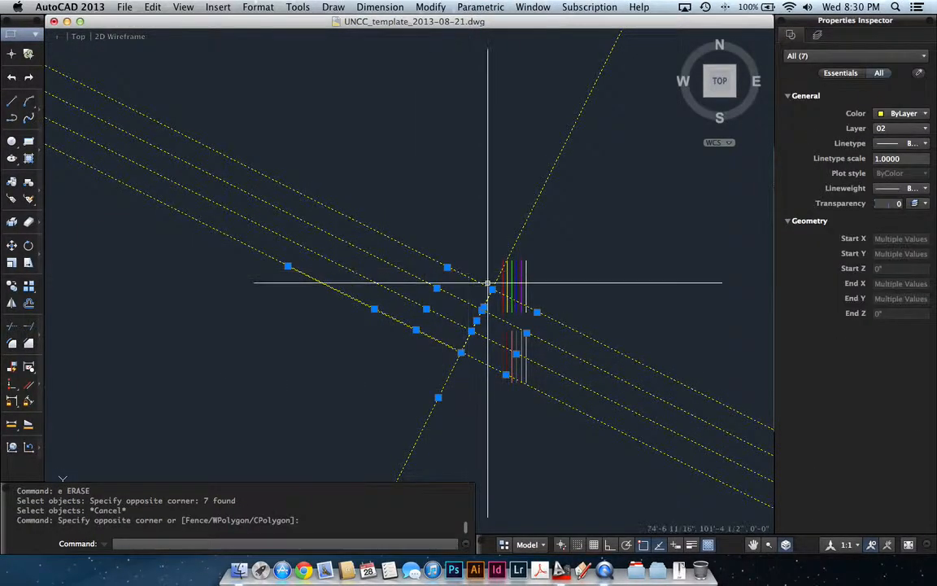
left_click(899, 131)
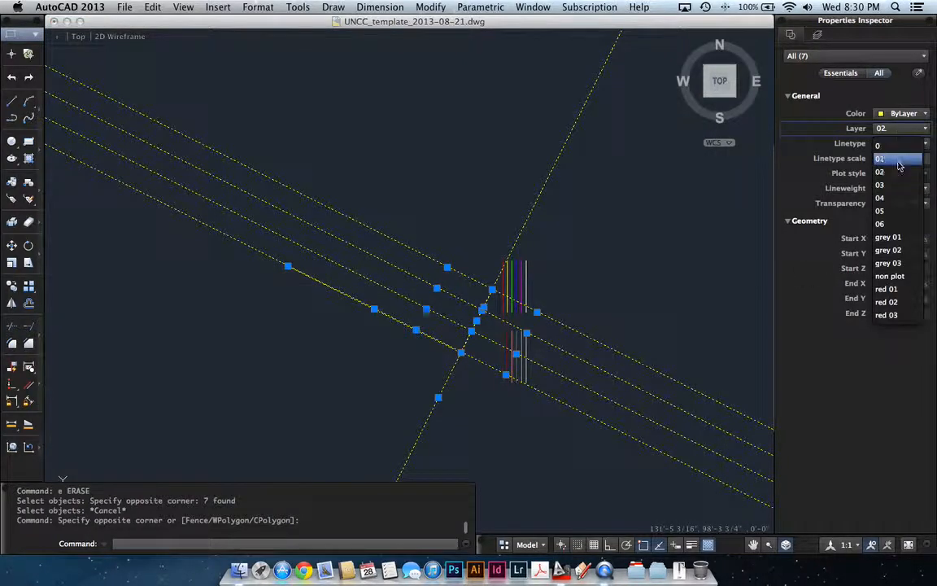
left_click(897, 276)
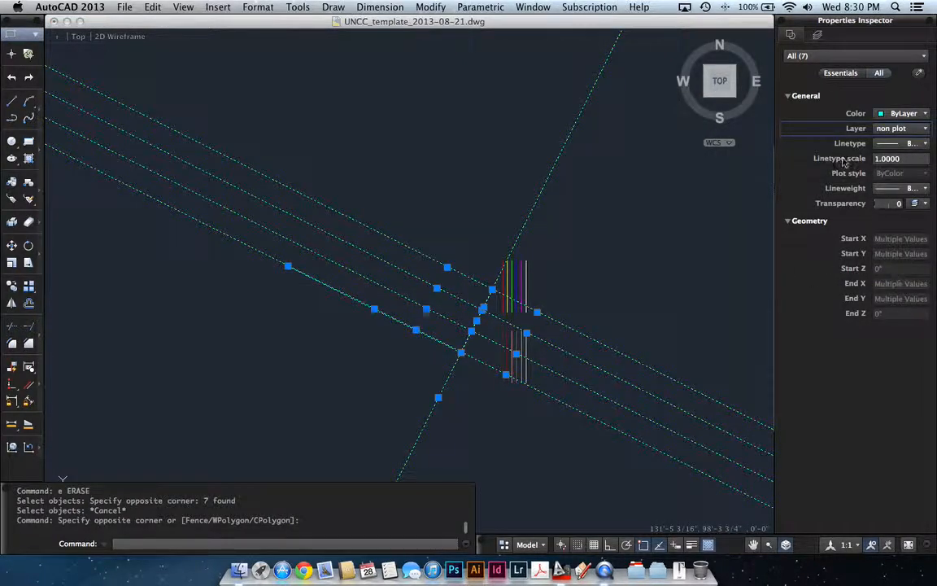
left_click(819, 37)
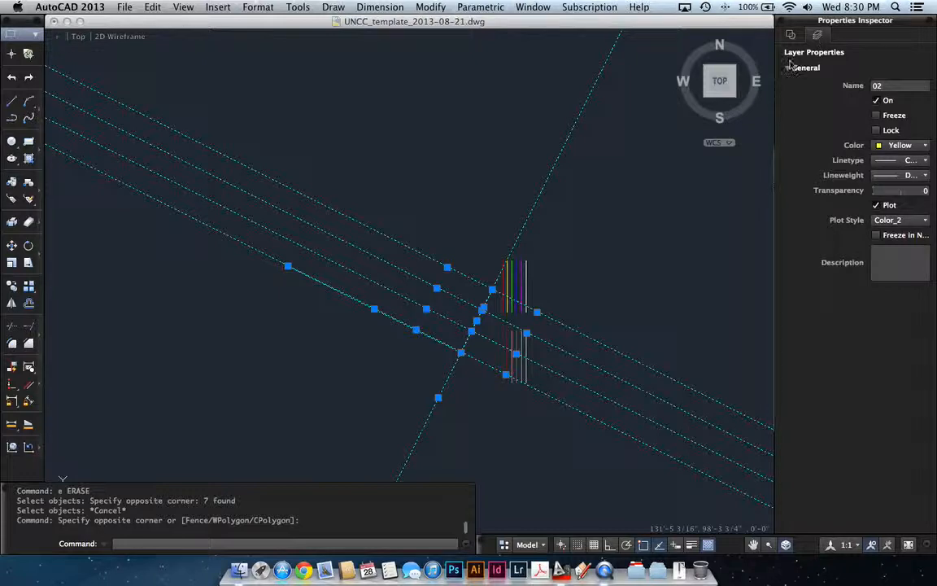
key("Escape")
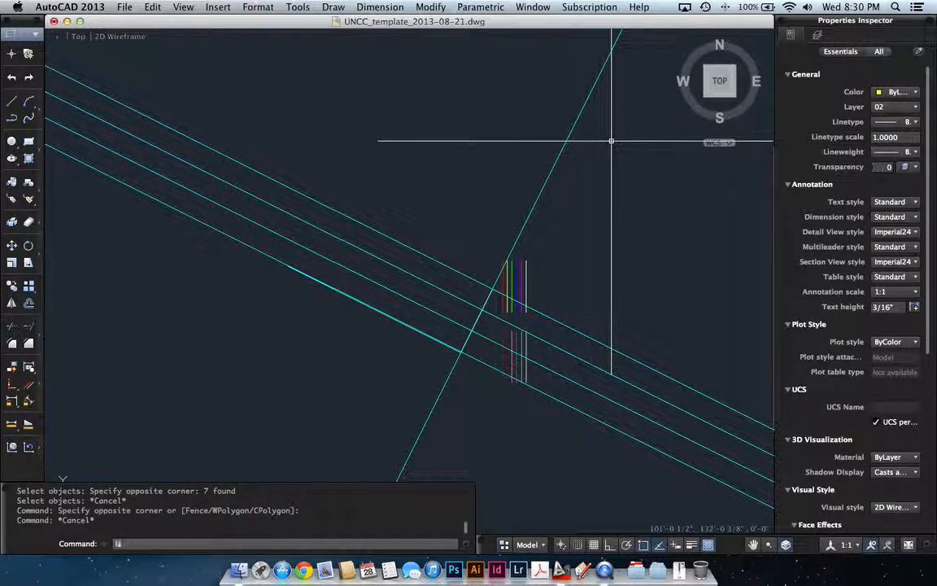
- Open the layer list and lock the non plot layer
key("Return")
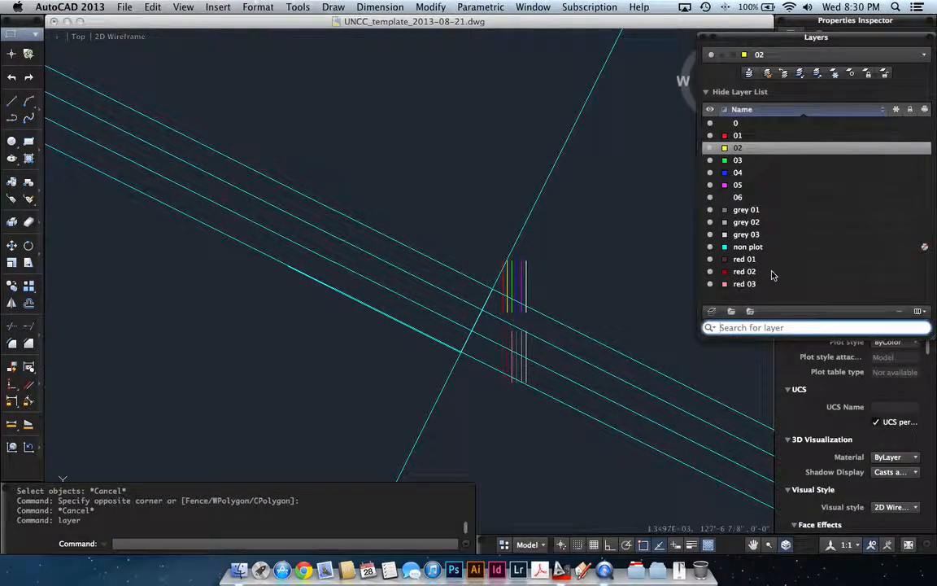
left_click(776, 249)
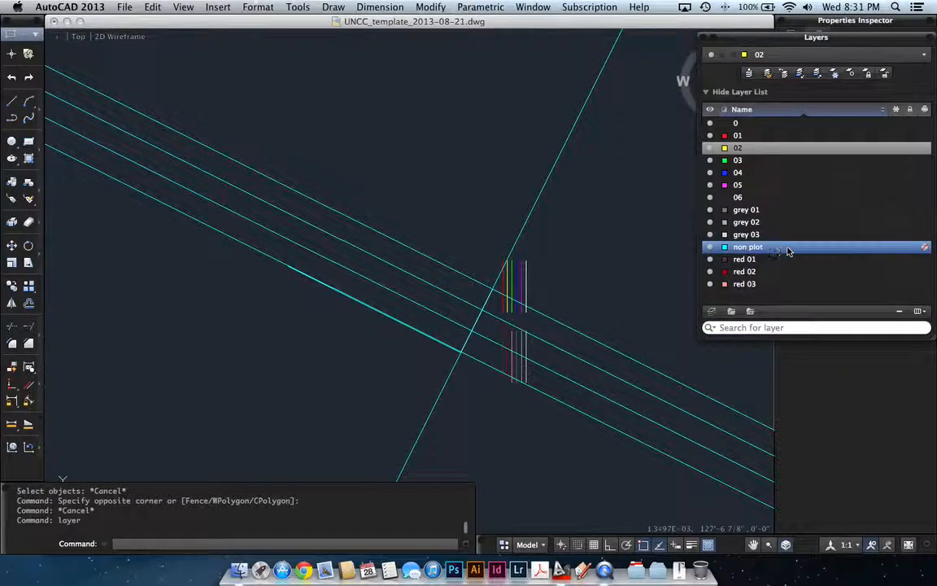
left_click(910, 247)
- Try to erase the locked construction lines together with the coloured sample lines using a crossing selection
scroll(464, 283, "down", 1)
scroll(466, 282, "down", 2)
scroll(513, 293, "up", 3)
type("e")
key("Return")
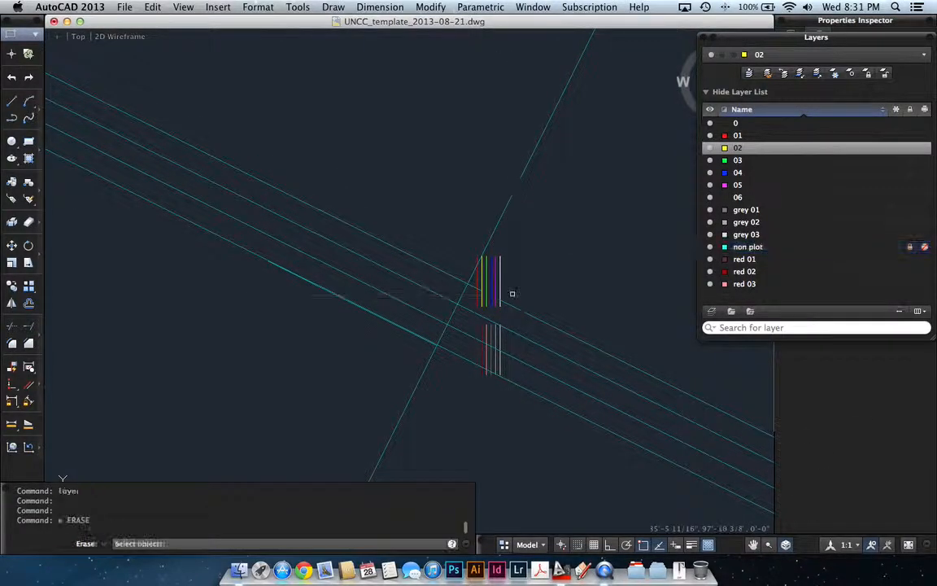
left_click(520, 270)
left_click(439, 370)
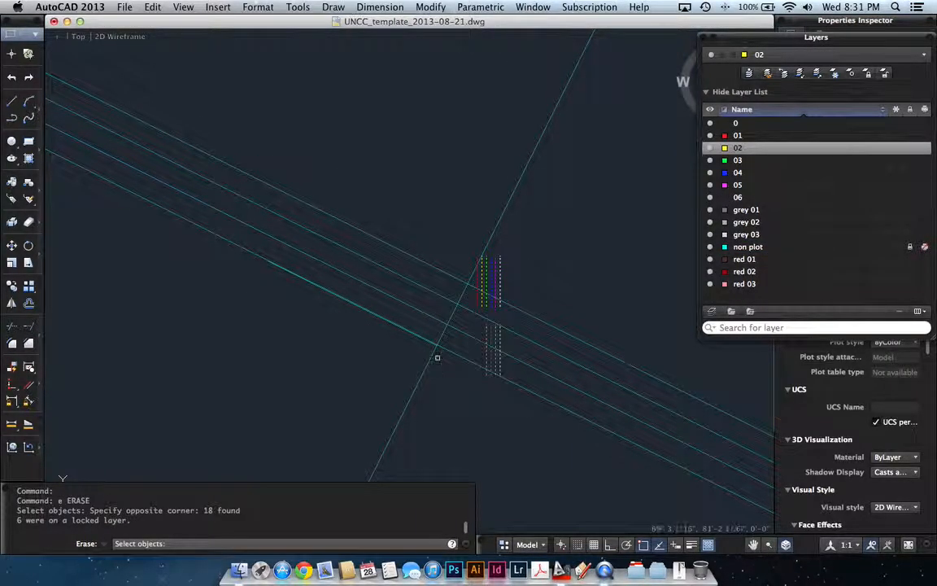
key("Return")
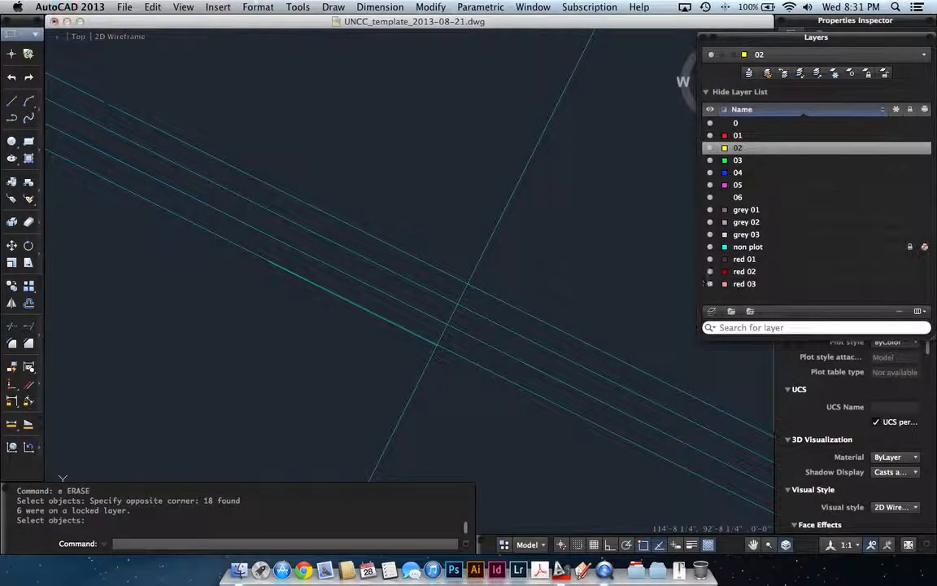
- Undo the erase, the zoom change and the locking of the non plot layer
type("u")
key("Return")
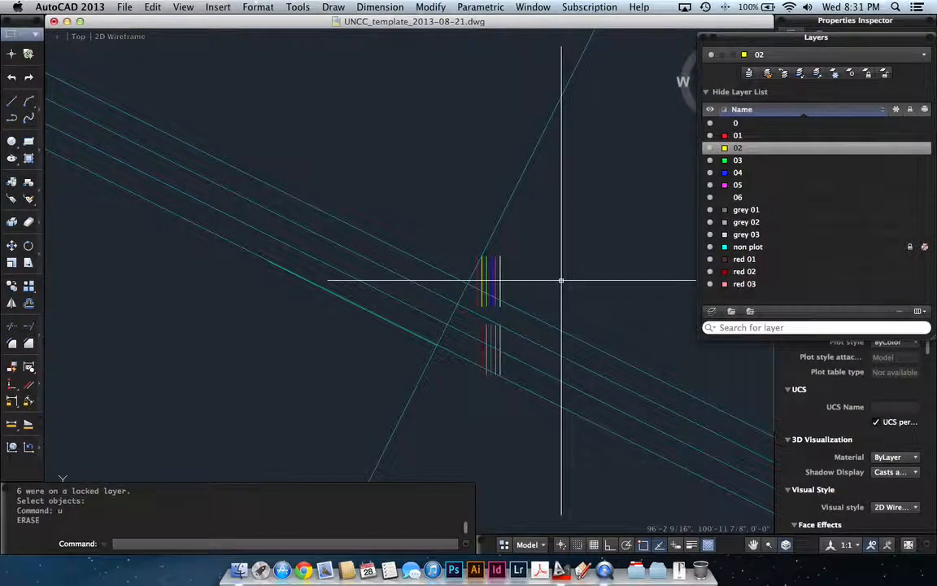
key("Return")
key("Return")
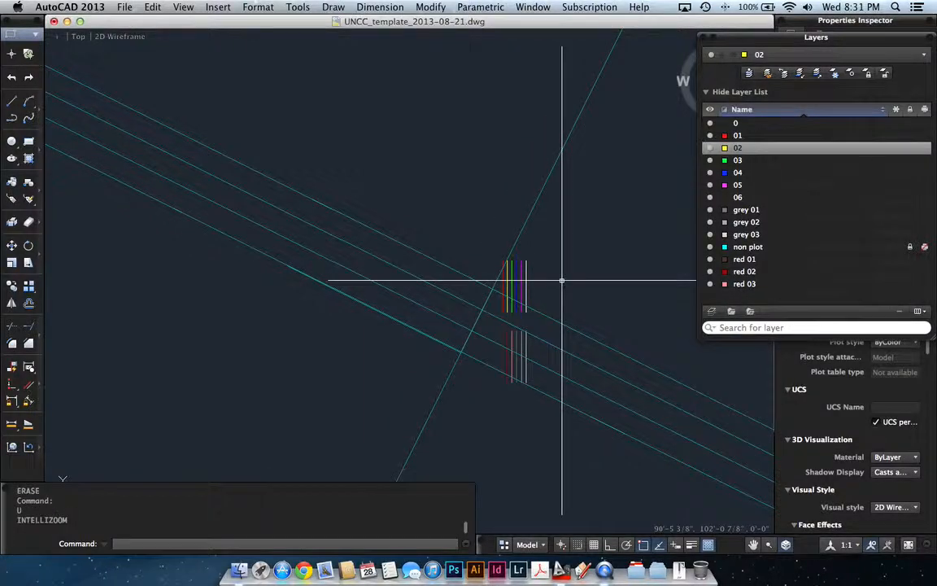
- Erase all the diagonal and construction lines on the non plot layer, keeping the coloured sample lines
scroll(562, 280, "down", 2)
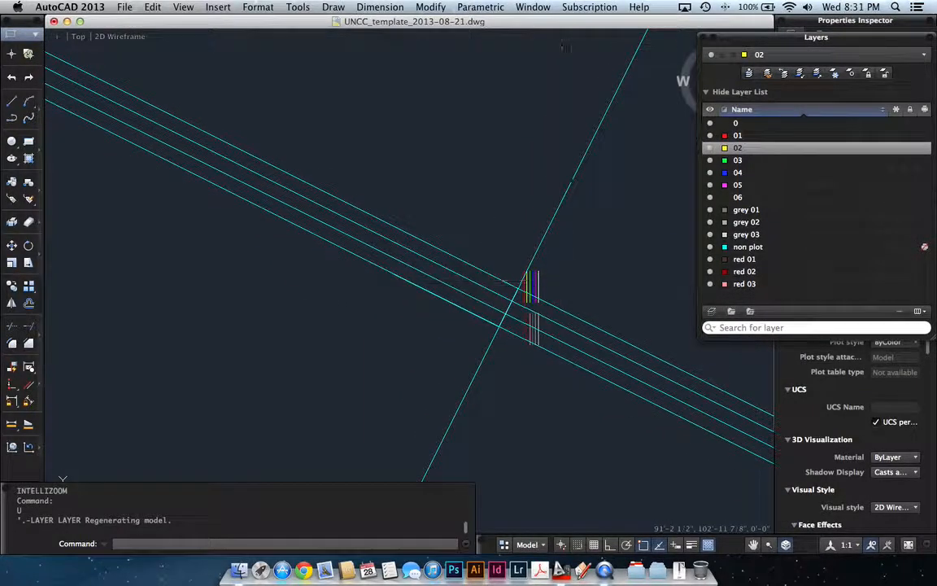
type("e")
key("Return")
left_click(504, 367)
left_click(440, 229)
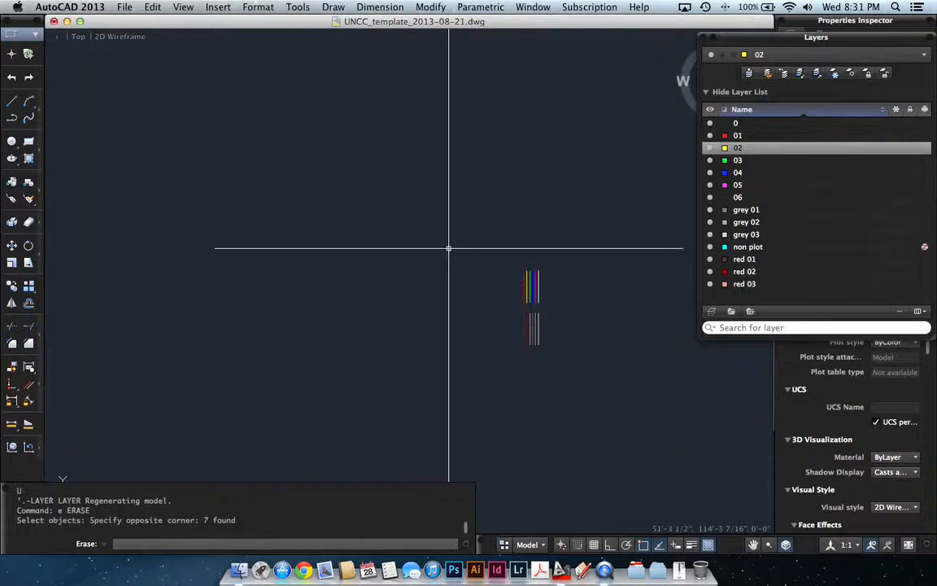
key("Return")
- Draw a single line slanting up to the right in the empty area left of the coloured sample lines
scroll(487, 284, "up", 3)
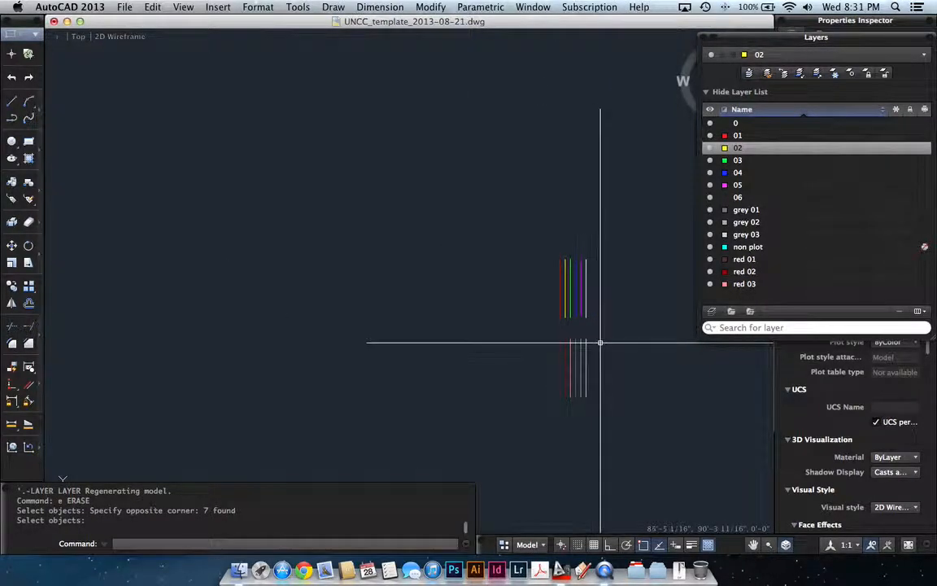
scroll(491, 322, "down", 3)
scroll(553, 326, "up", 4)
scroll(520, 324, "up", 2)
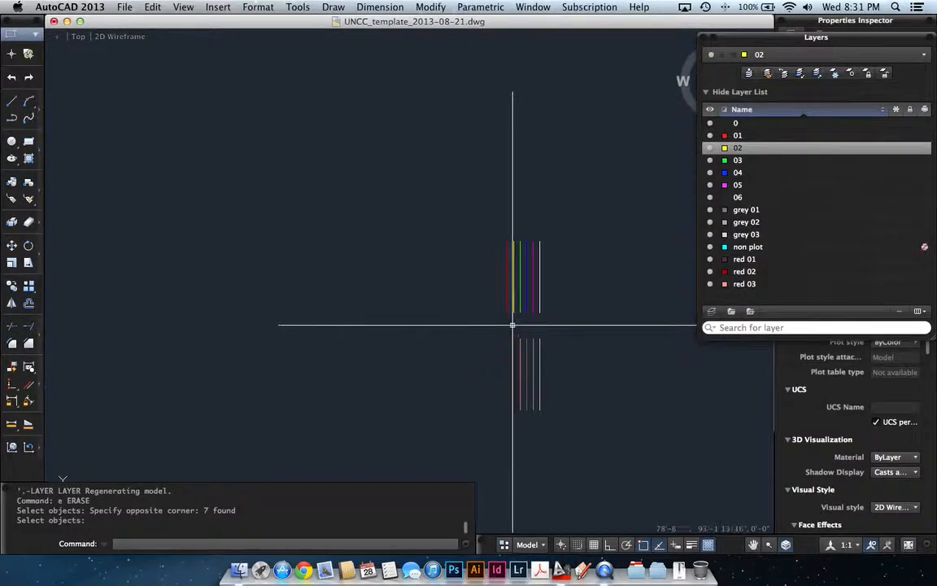
scroll(449, 306, "up", 2)
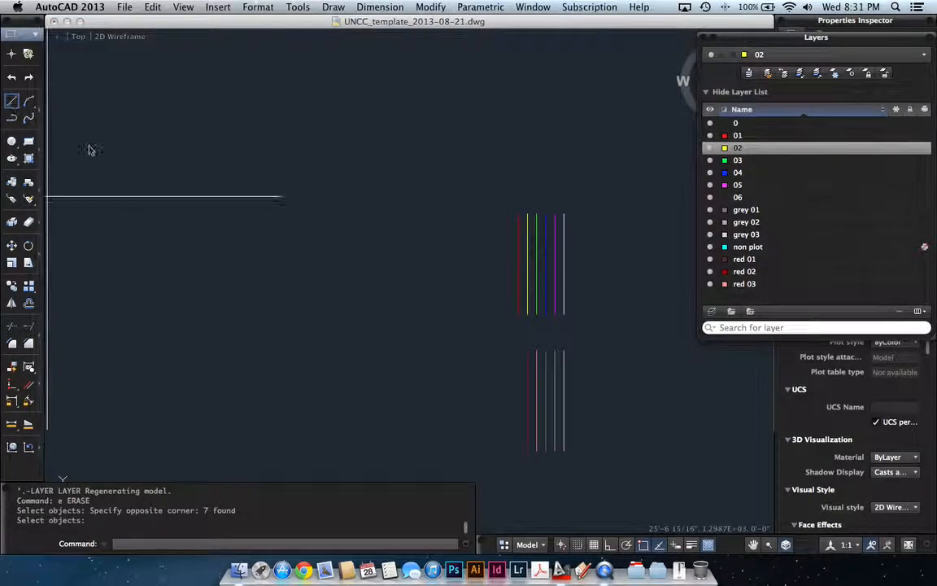
left_click(12, 100)
scroll(509, 388, "down", 1)
left_click(314, 262)
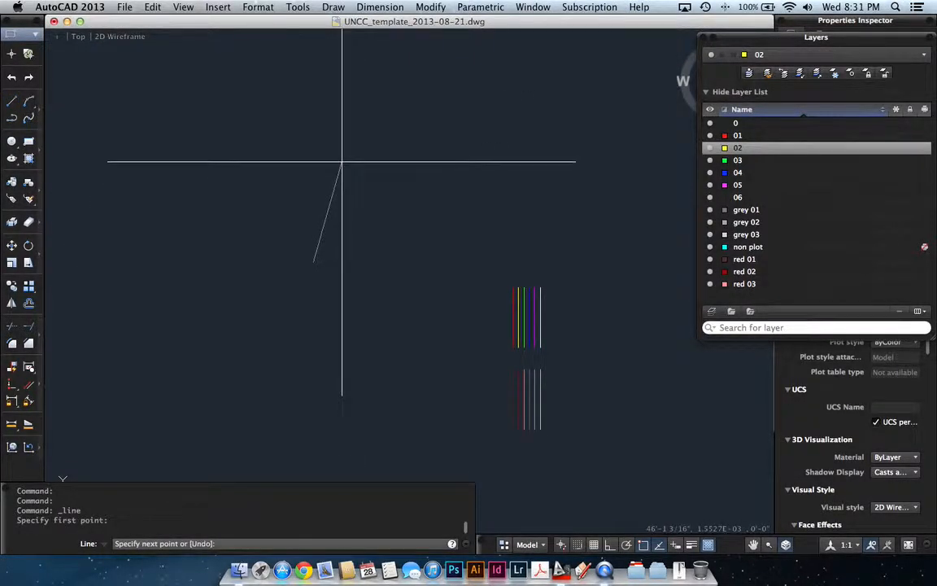
left_click(369, 155)
key("Return")
- Copy the slanted line three times to freehand positions on its right
scroll(317, 197, "up", 3)
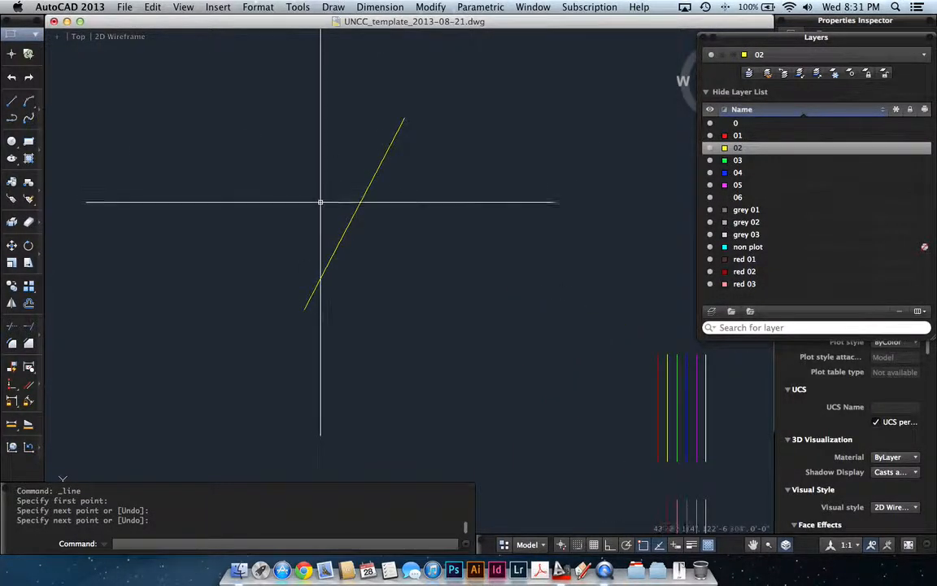
key("Return")
left_click(331, 252)
key("Return")
left_click(377, 240)
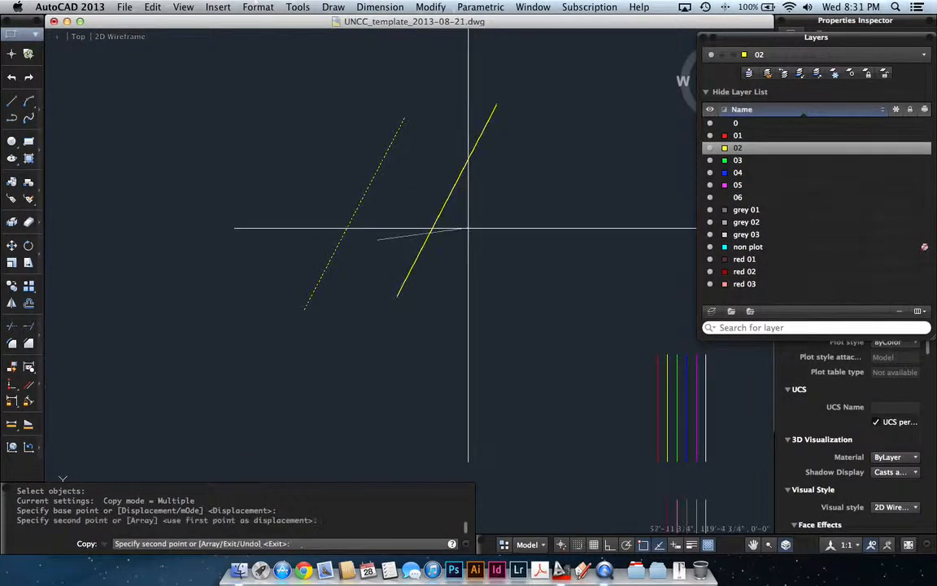
left_click(497, 310)
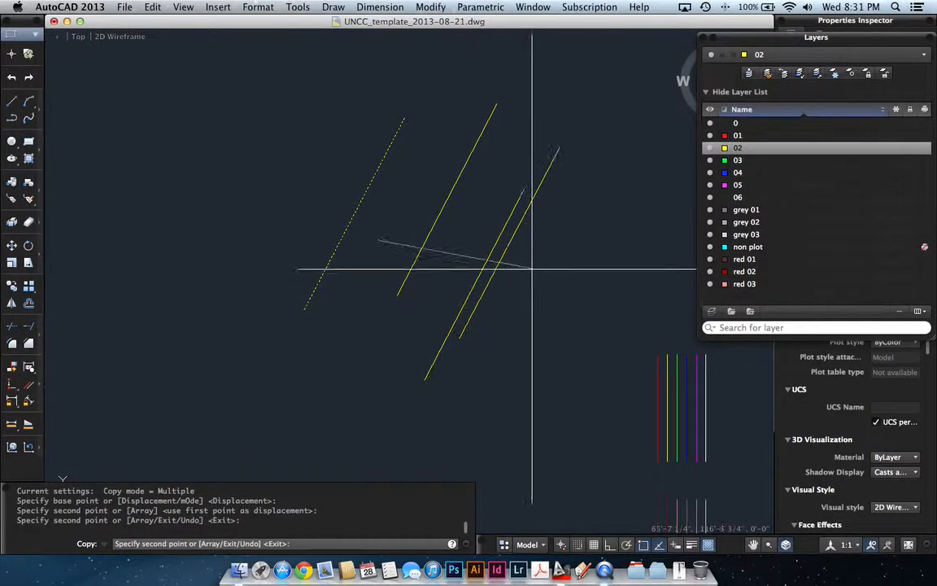
left_click(575, 244)
key("Return")
- Erase the three copied lines, keeping the original slanted line
scroll(404, 266, "down", 2)
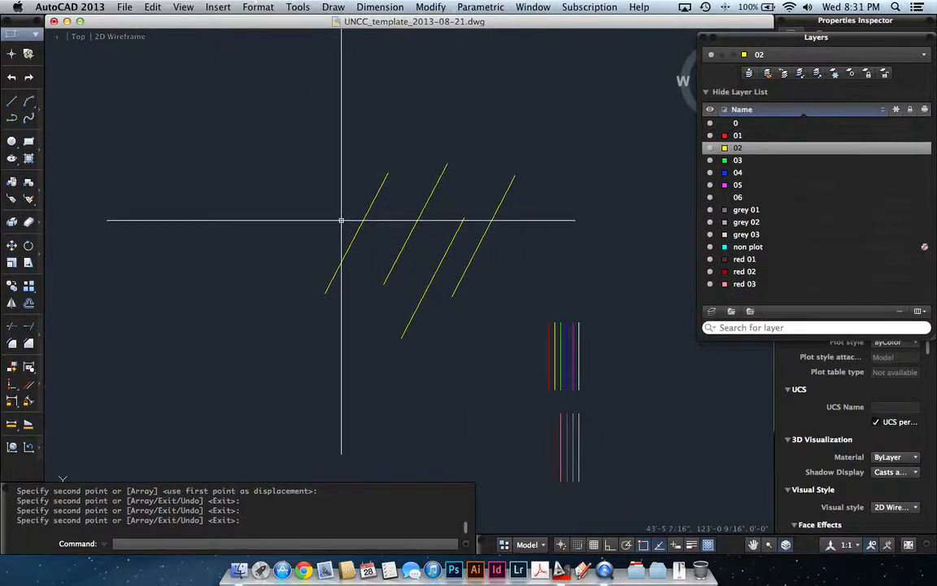
scroll(439, 228, "up", 3)
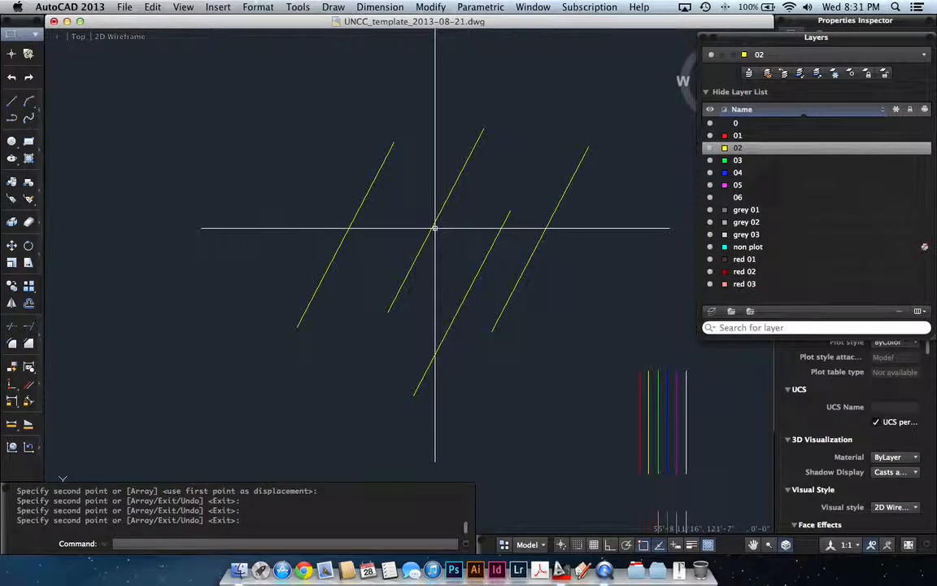
type("e")
key("Return")
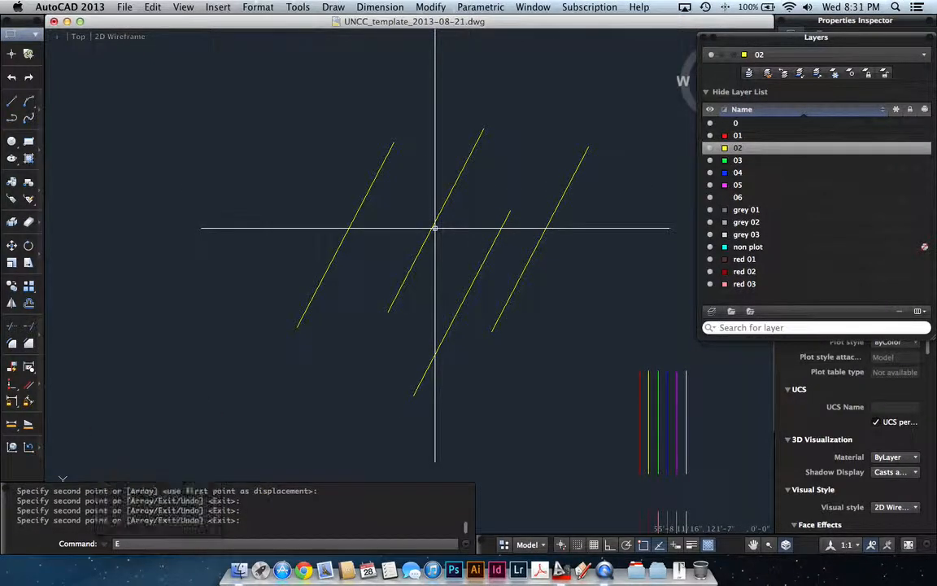
left_click(395, 232)
key("Return")
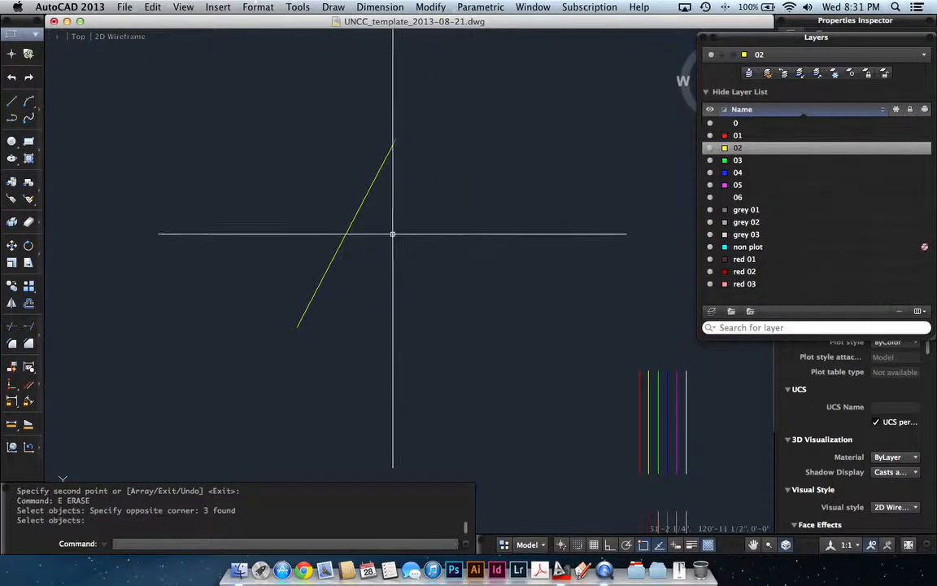
- Erase the remaining slanted line
left_click(346, 230)
left_click(319, 215)
key("Return")
key("Return")
left_click(330, 224)
key("Return")
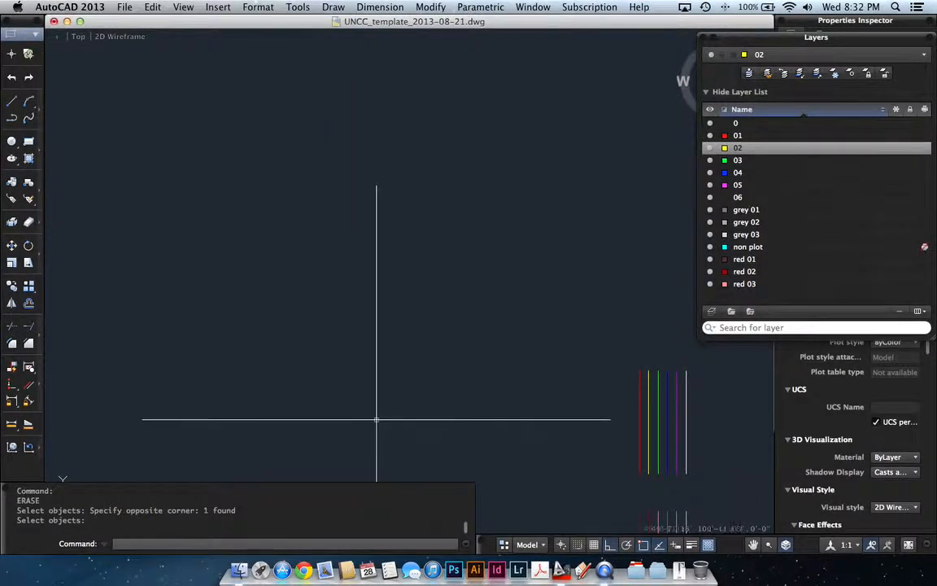
- Draw two vertical lines side by side with Ortho on, starting the right one lower than the left one
type("l")
key("Return")
left_click(347, 401)
left_click(351, 165)
key("Return")
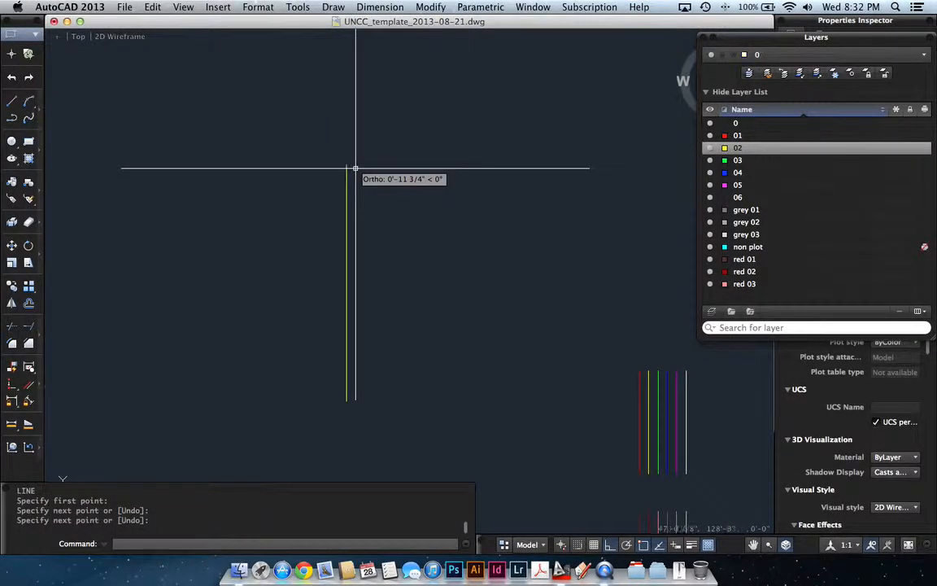
key("Return")
left_click(381, 431)
left_click(383, 165)
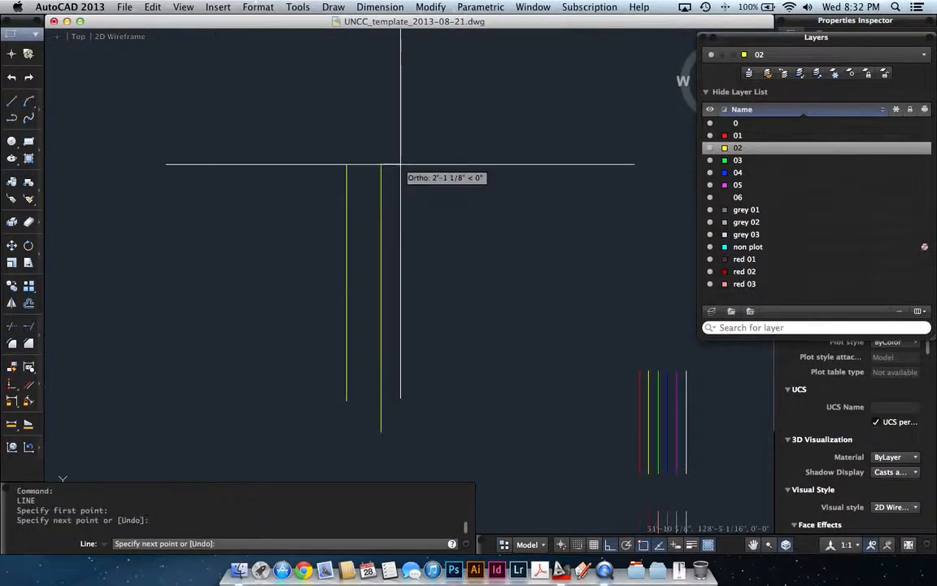
key("Return")
- Start an offset and pick its distance from the left line's upper endpoint to the right line with a Perpendicular snap
scroll(374, 315, "up", 1)
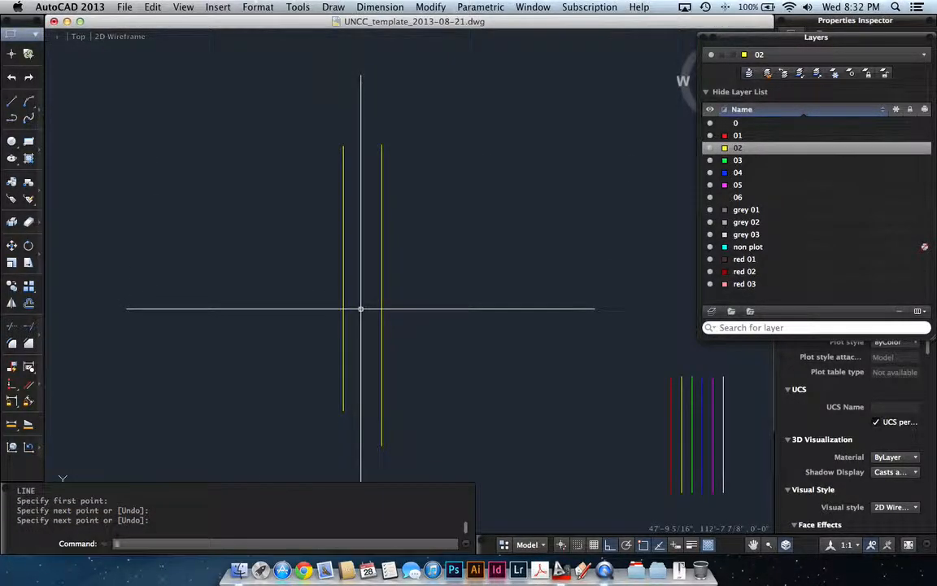
type("o")
key("Return")
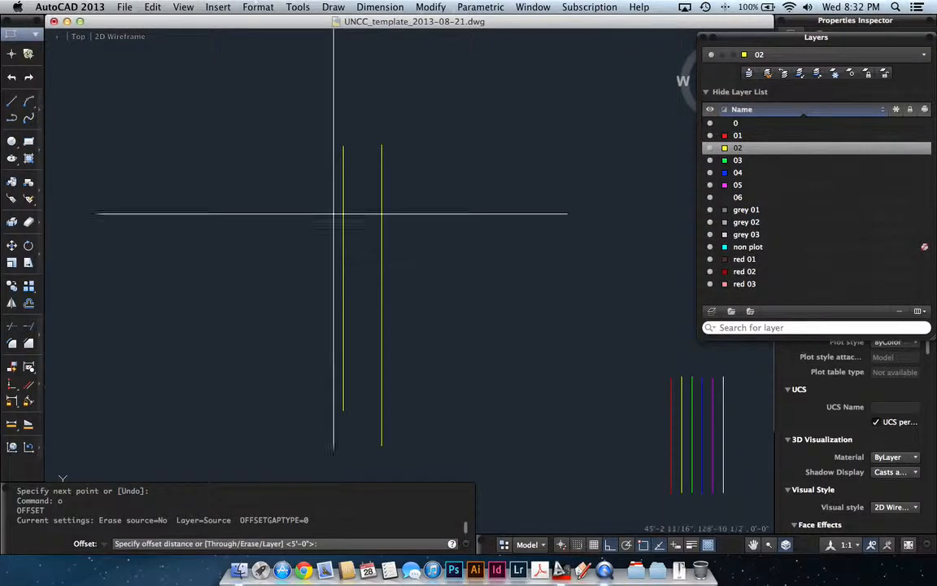
left_click(343, 147)
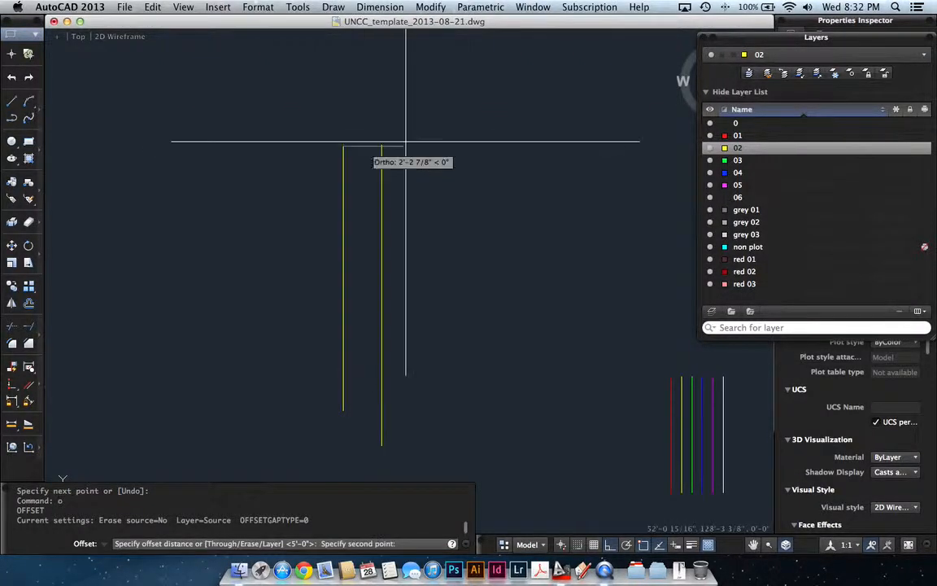
right_click(422, 138, "shift")
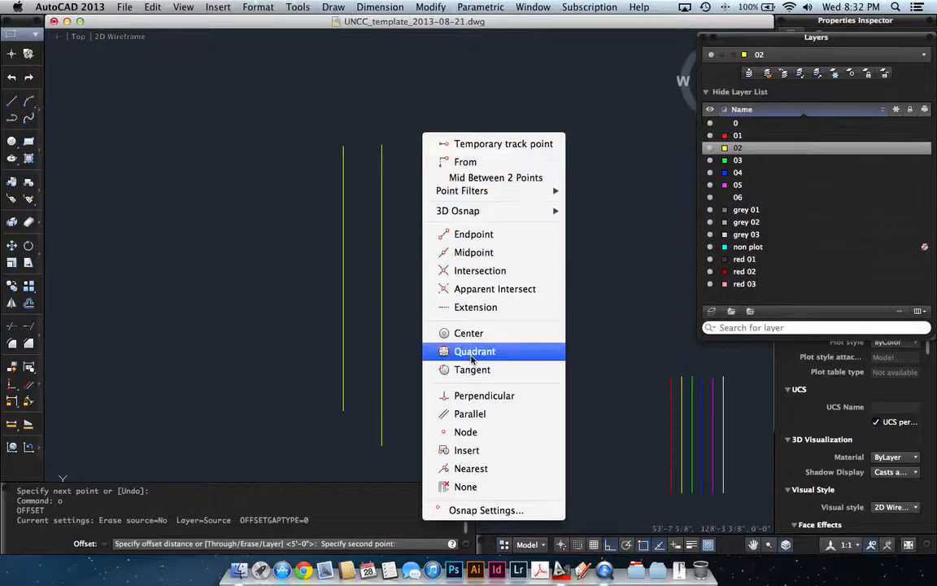
left_click(481, 395)
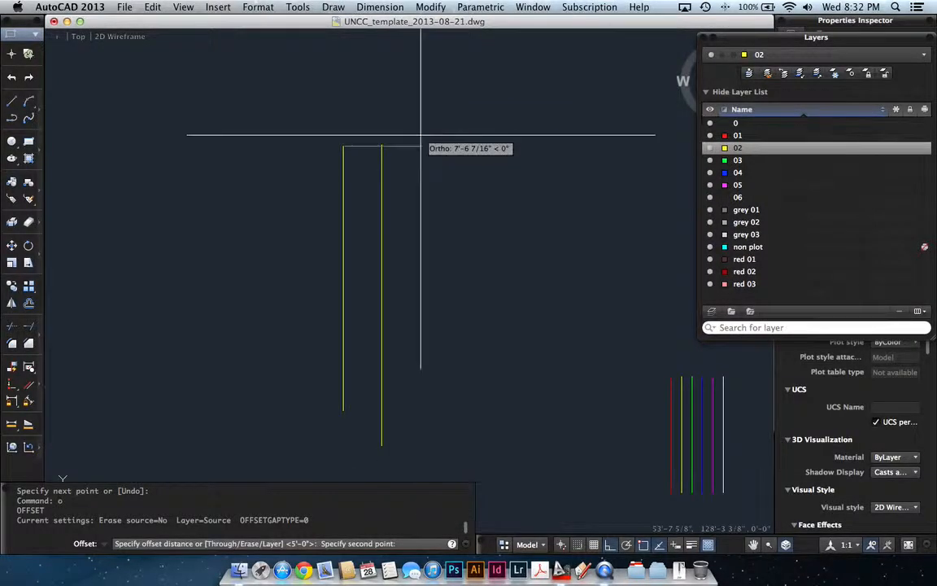
left_click(381, 228)
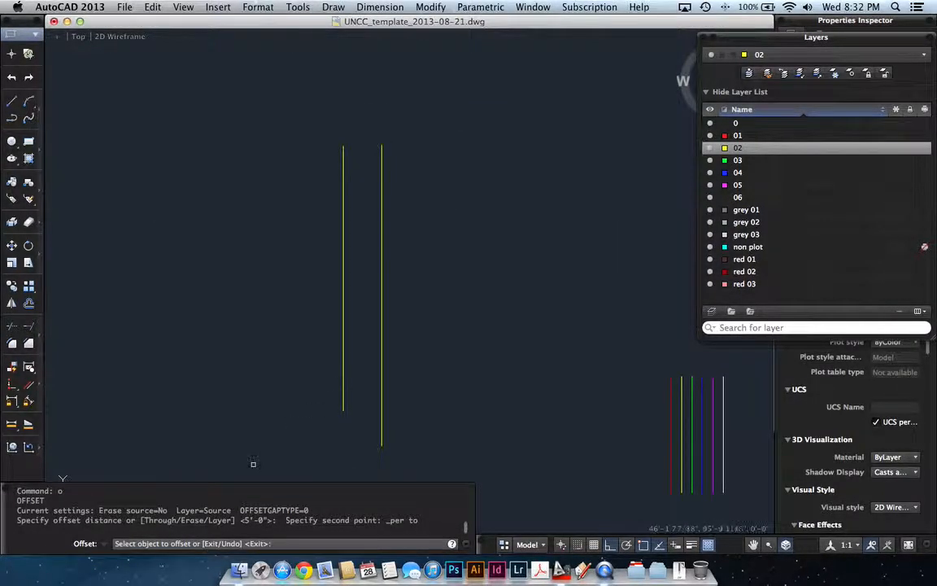
- Offset the right vertical line four times to the right by the picked distance, each time from the newest copy
left_click(382, 278)
left_click(421, 267)
left_click(456, 262)
left_click(458, 265)
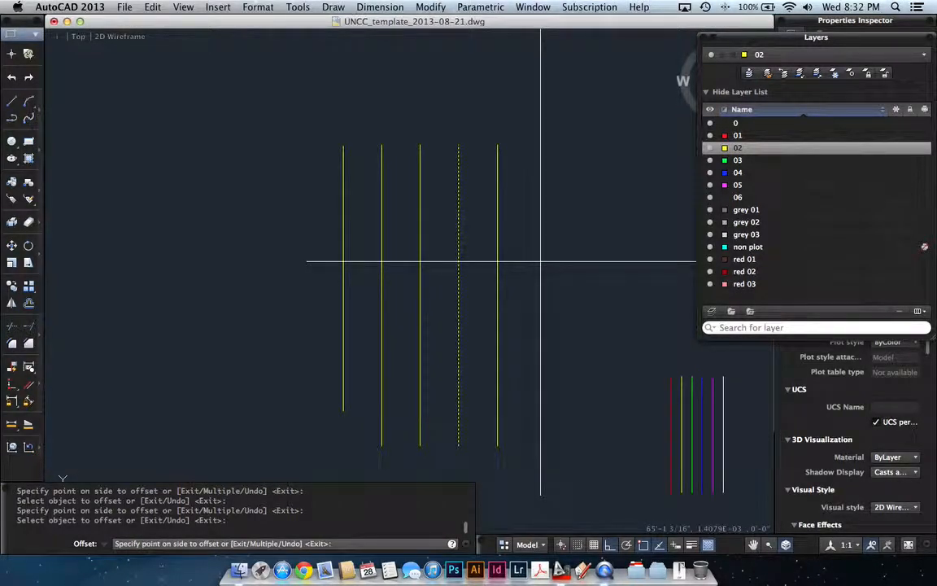
left_click(541, 261)
left_click(496, 262)
left_click(612, 259)
key("Return")
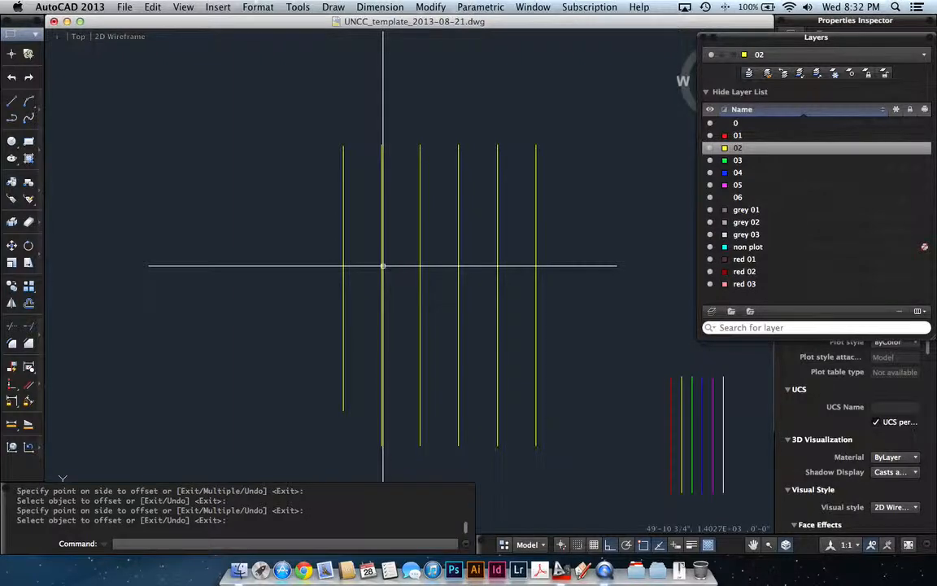
- Measure the distance between the upper endpoints of the two leftmost lines and compare it with Offset's stored distance
type("DI")
key("Return")
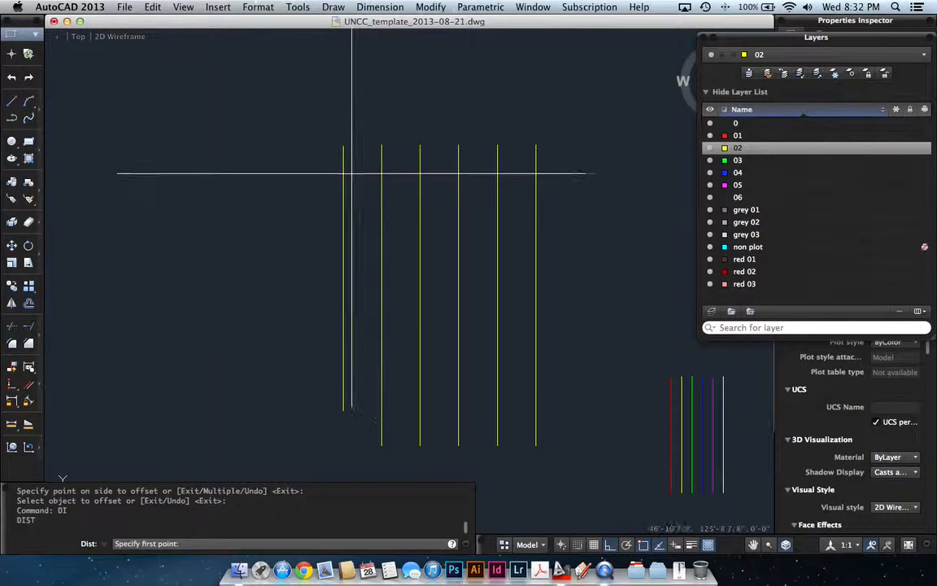
left_click(343, 146)
left_click(381, 145)
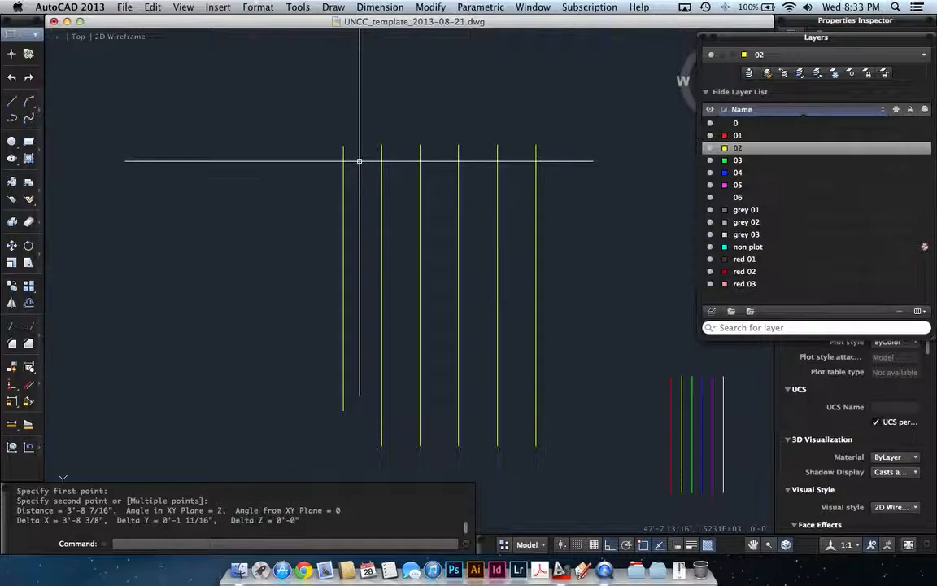
key("Return")
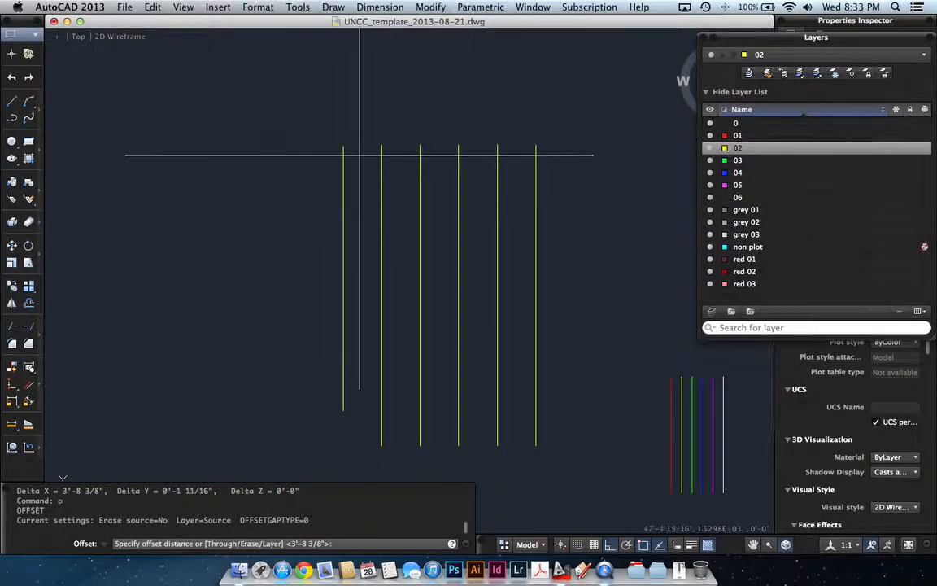
scroll(380, 236, "down", 1)
scroll(377, 233, "down", 1)
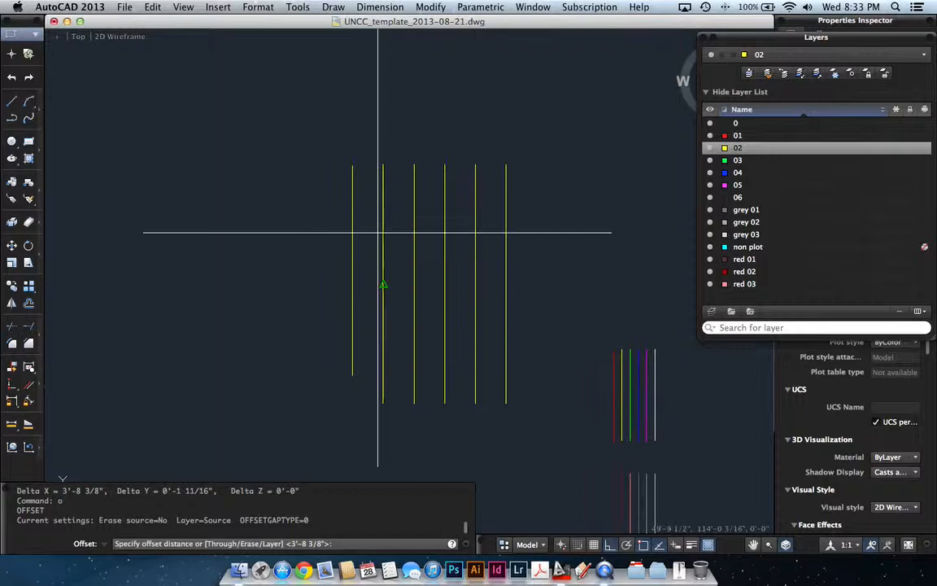
key("Escape")
- Erase all six vertical lines with a crossing selection
type("e")
key("Return")
left_click(514, 233)
left_click(305, 203)
key("Return")
- Draw one long vertical line with Ortho on, in the empty area left of the coloured sample lines
scroll(418, 236, "down", 4)
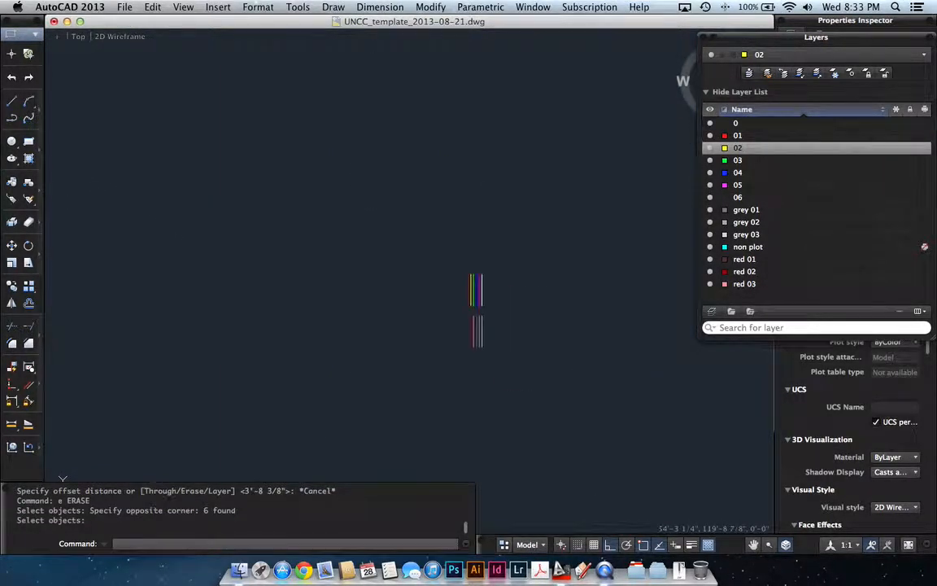
scroll(99, 221, "up", 1)
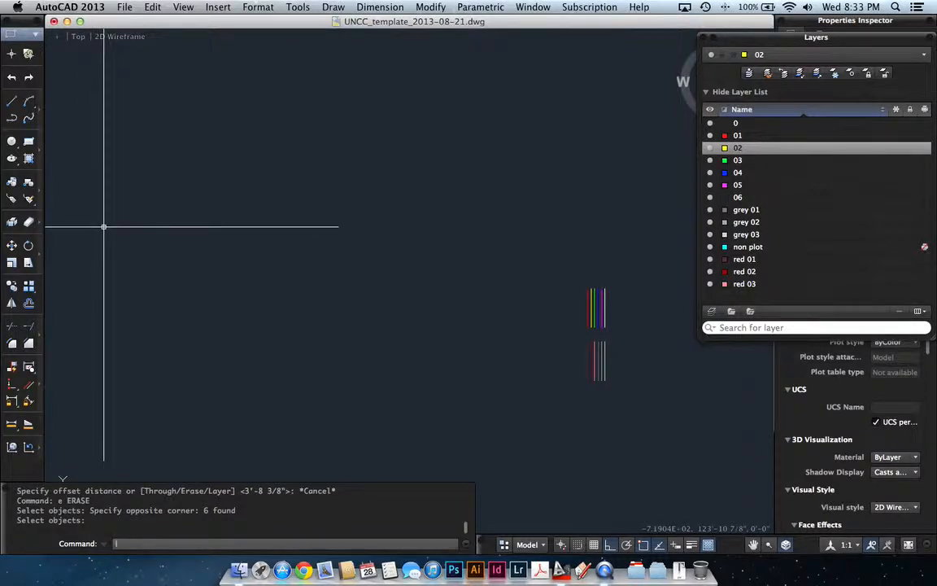
type("l")
key("Return")
left_click(214, 374)
left_click(266, 113)
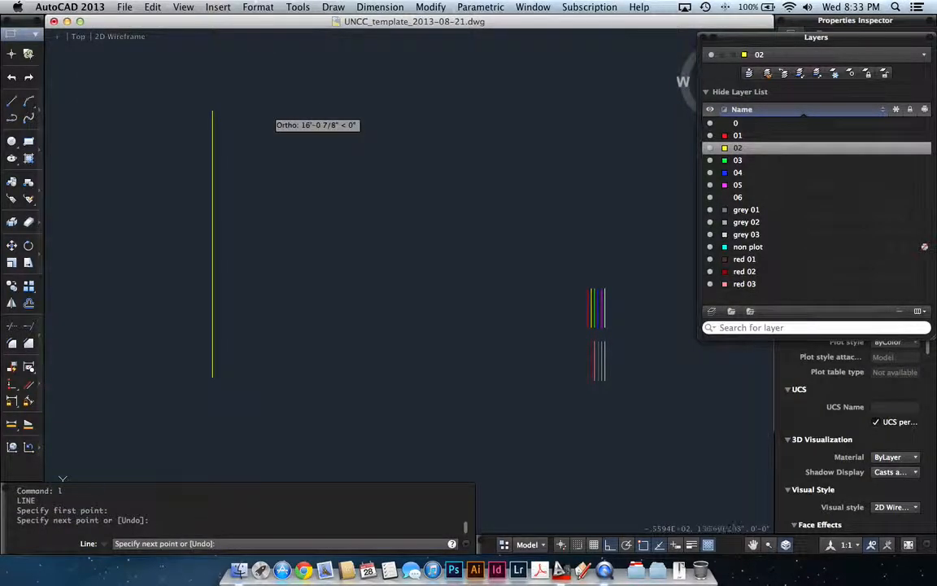
key("Return")
- Create a rectangular array of the vertical line with 4 columns and 1 row
scroll(222, 182, "up", 1)
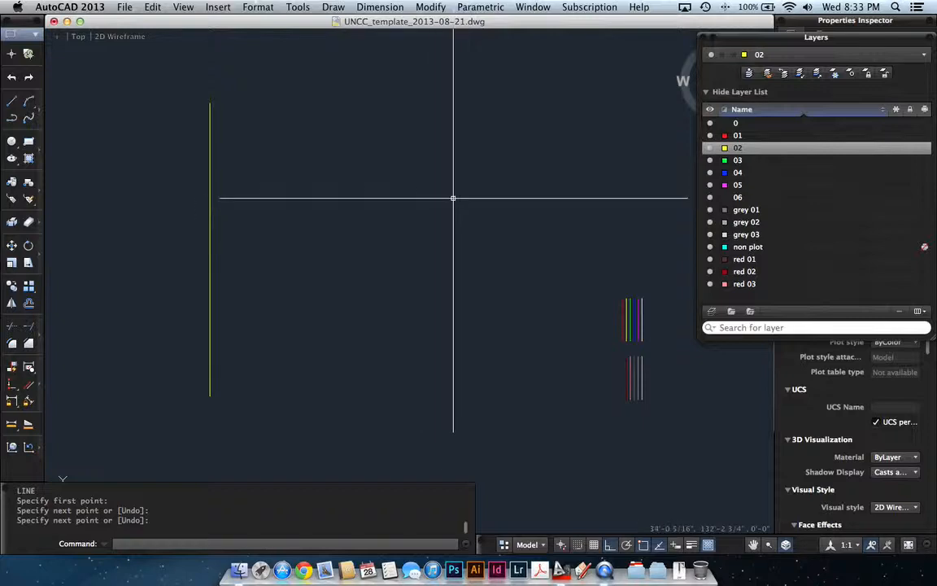
left_click(29, 286)
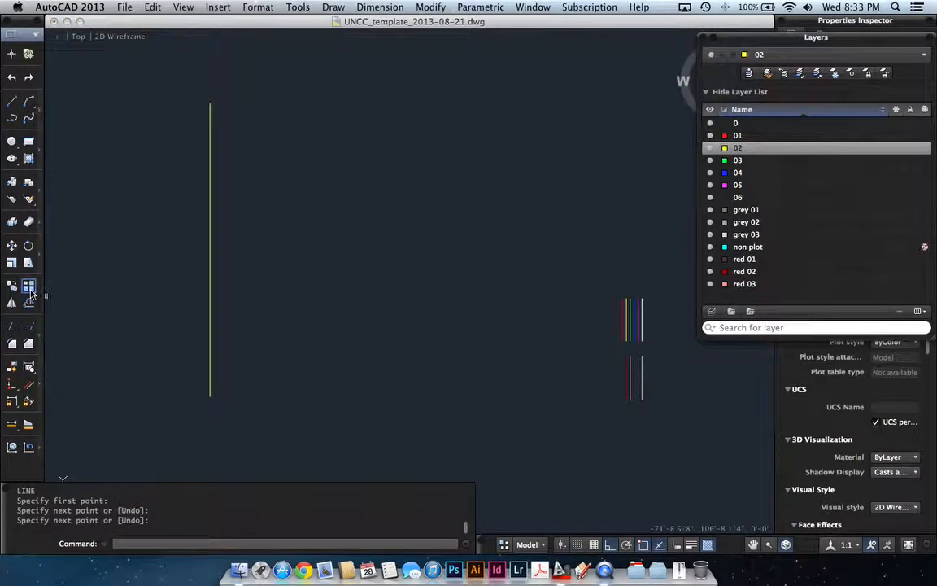
left_click(209, 260)
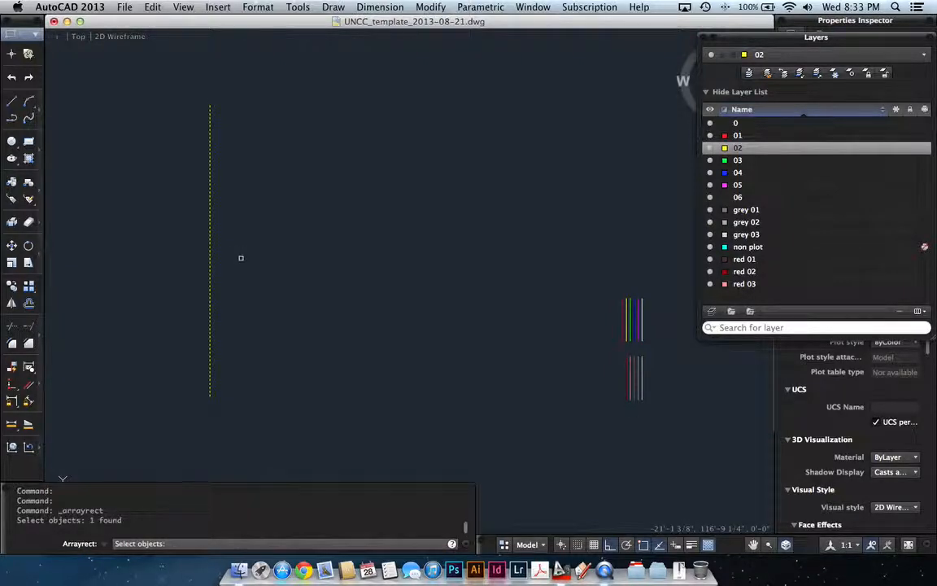
key("Return")
scroll(208, 248, "up", 1)
scroll(207, 247, "up", 3)
scroll(207, 241, "down", 5)
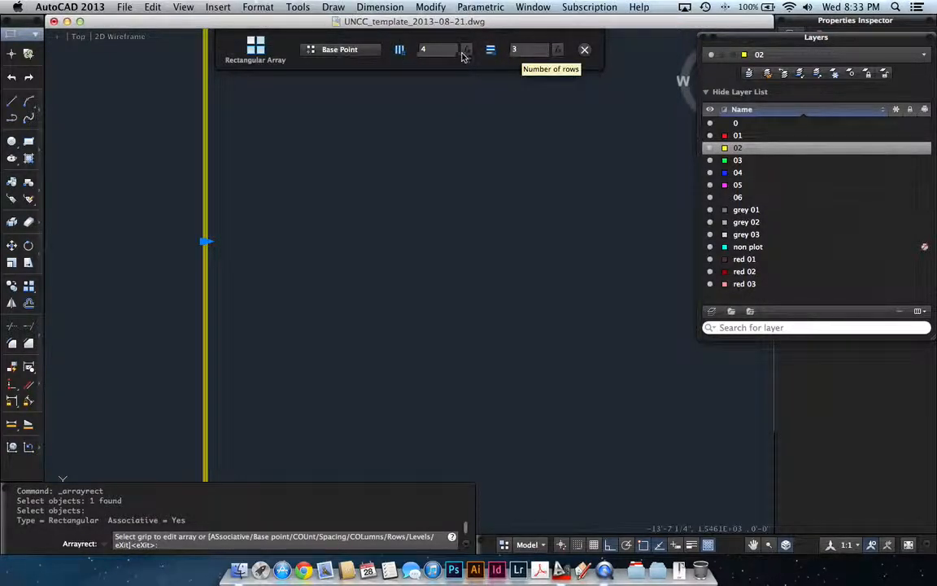
left_click(521, 52)
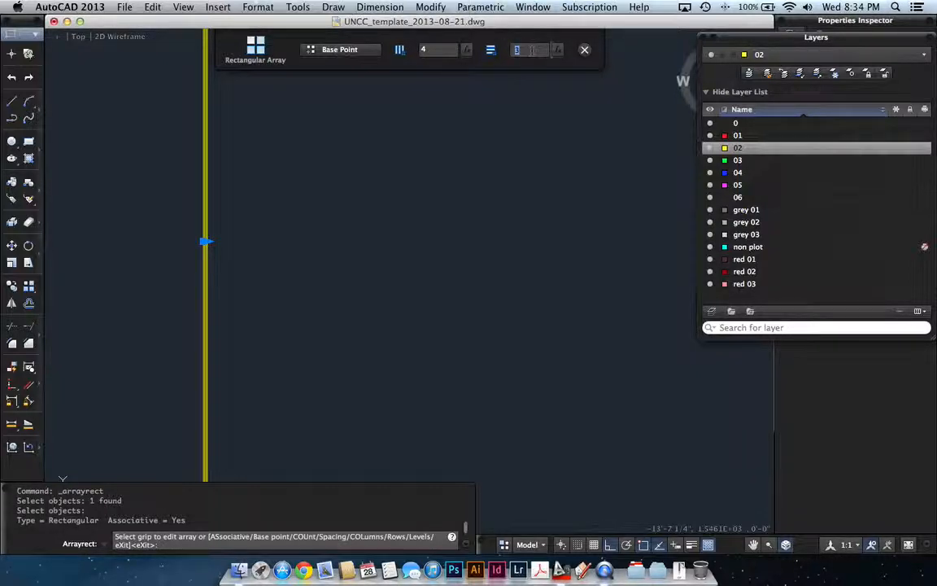
key("Return")
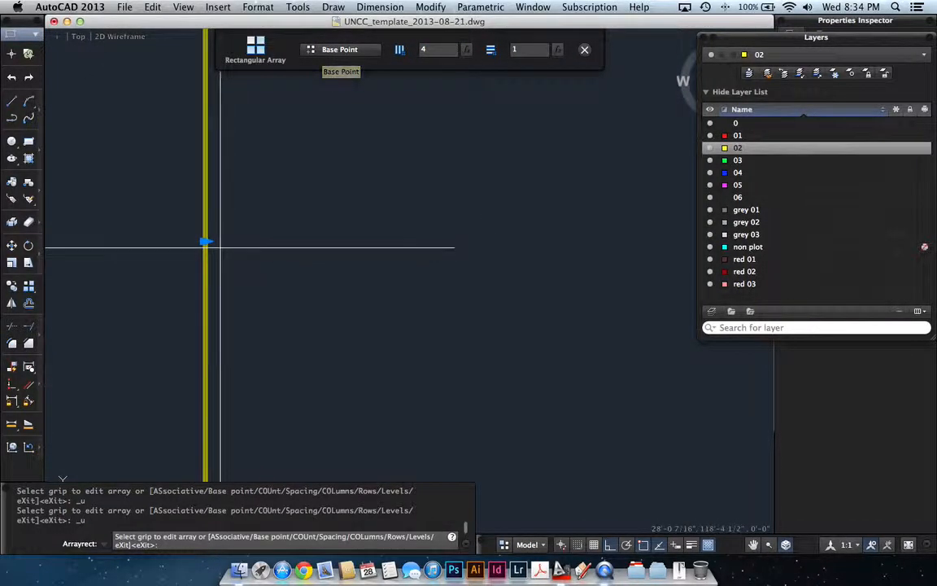
key("Return")
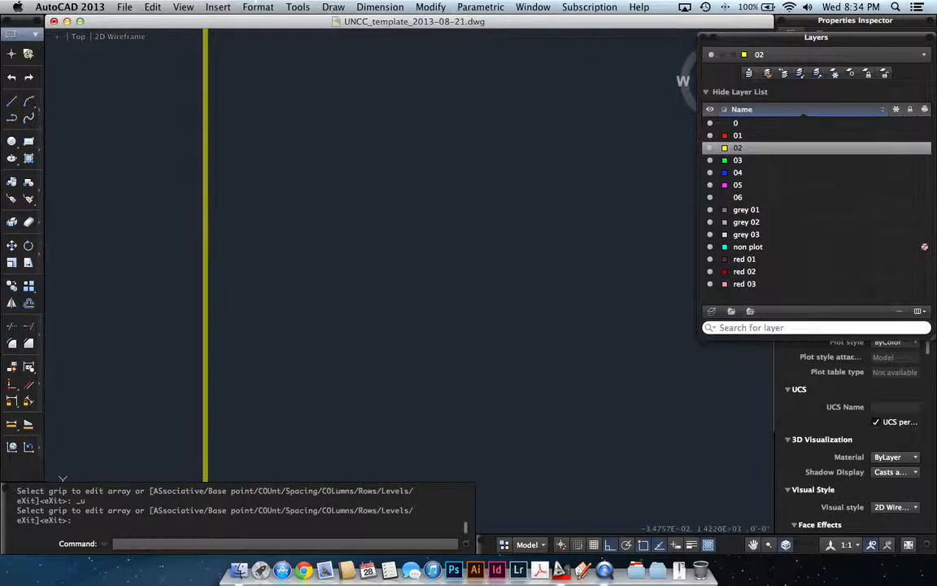
- Stretch the array's column spacing by its grip to about 2'-9 3/16", and reduce it to about 1'-5 7/8"
left_click(206, 243)
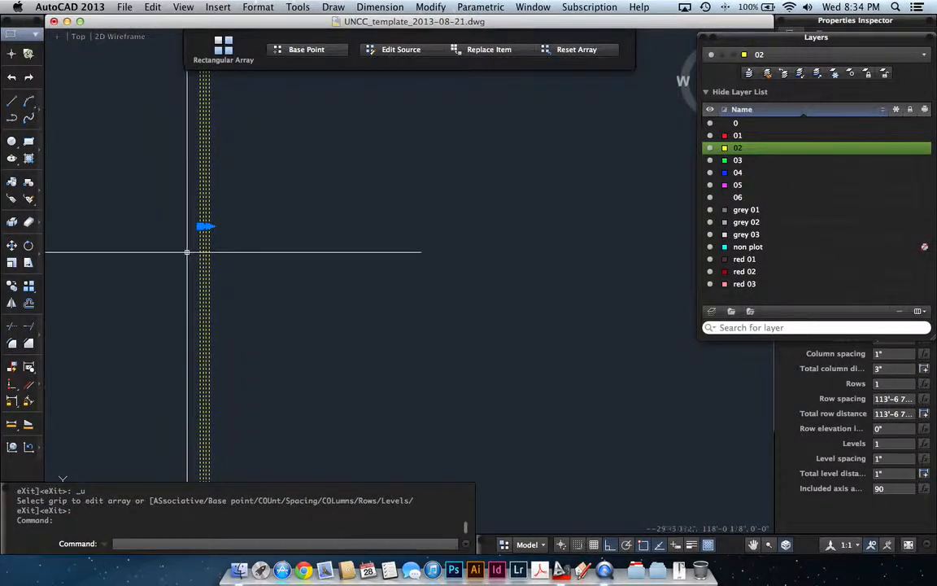
key("Escape")
left_click(209, 262)
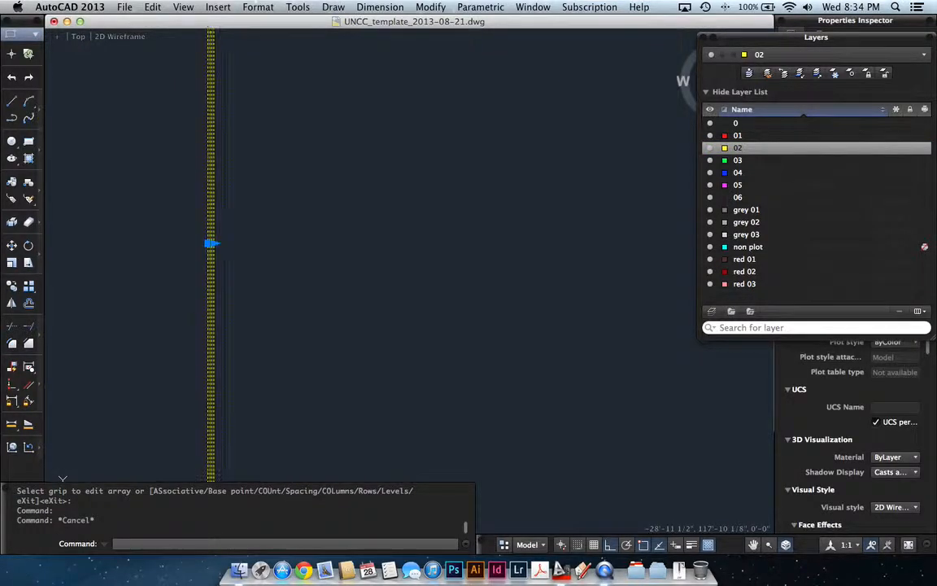
mouse_move(210, 245)
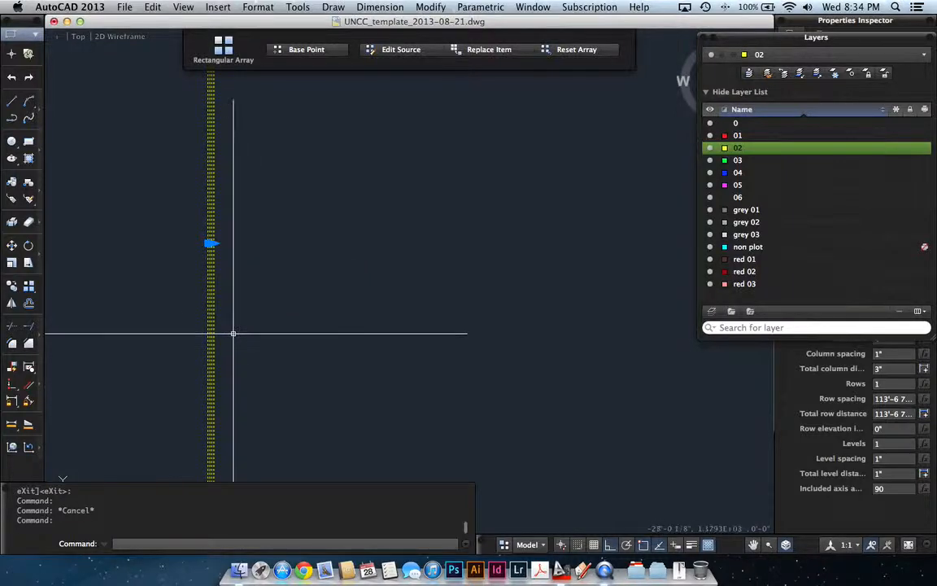
left_click(211, 244)
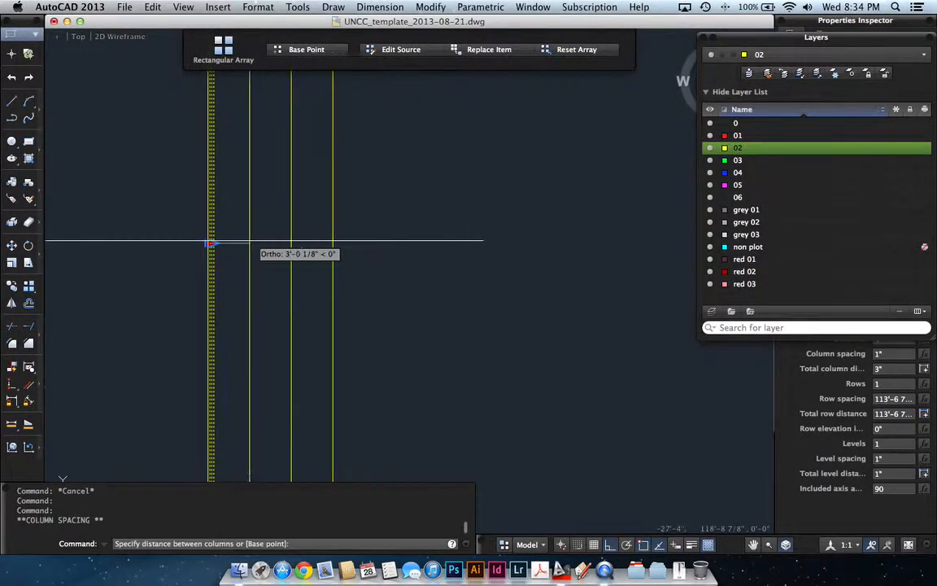
left_click(274, 243)
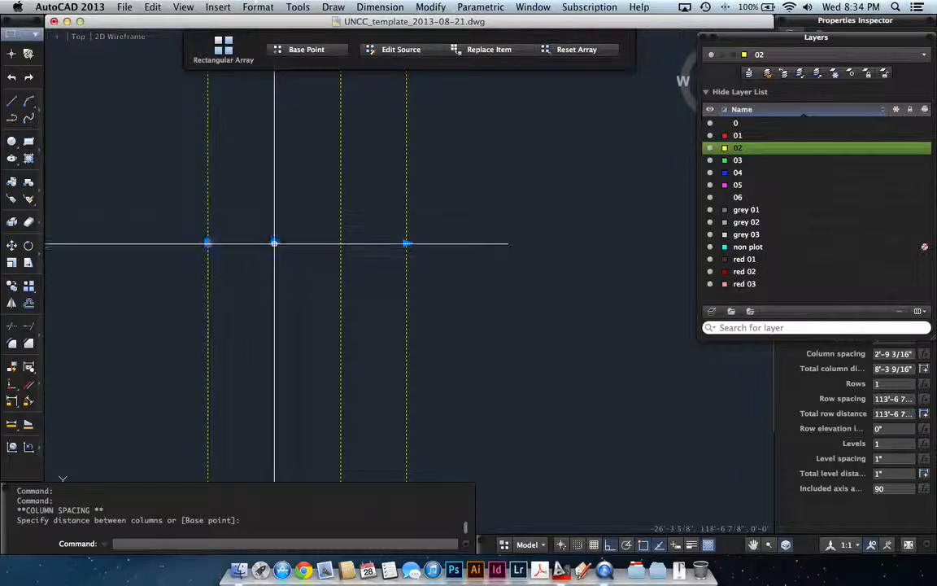
left_click(274, 243)
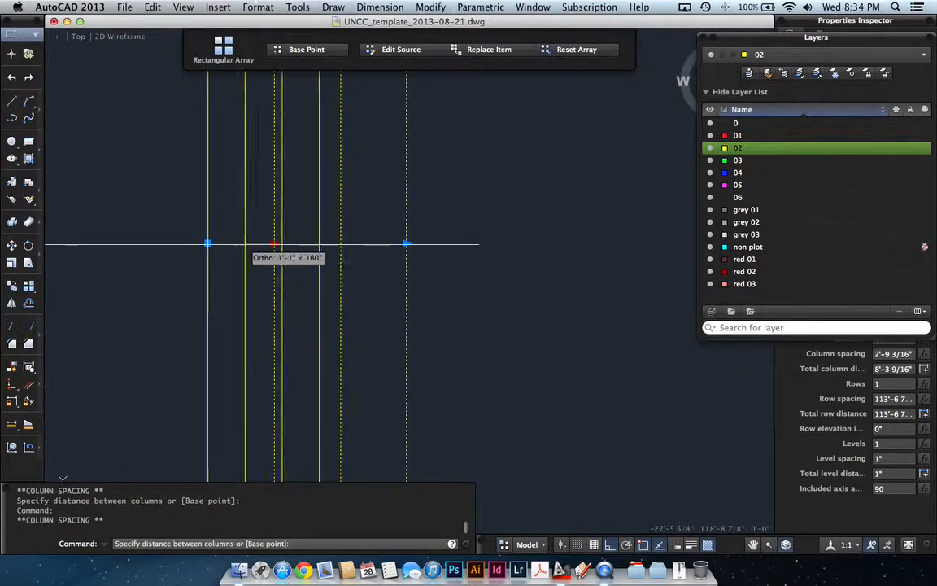
left_click(243, 243)
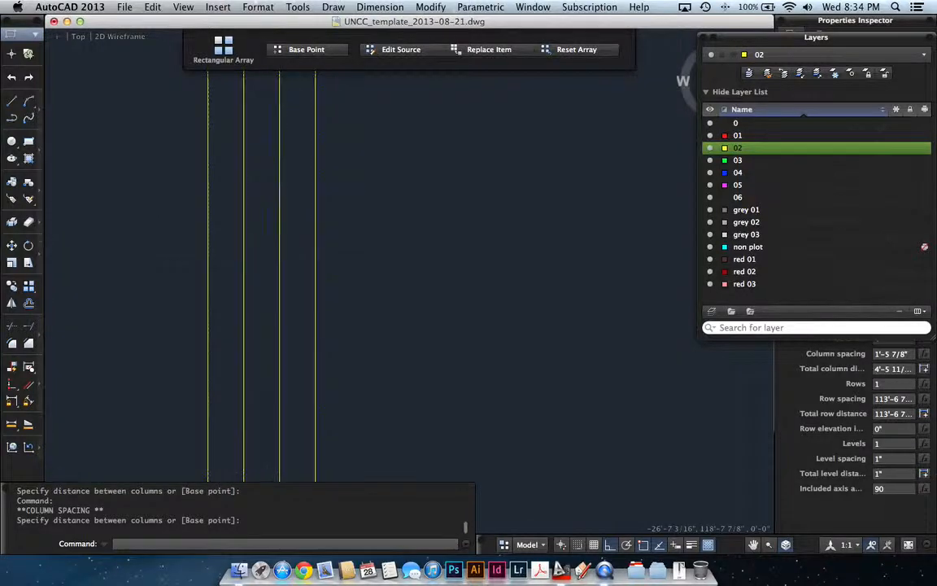
key("Escape")
left_click(326, 243)
left_click(305, 254)
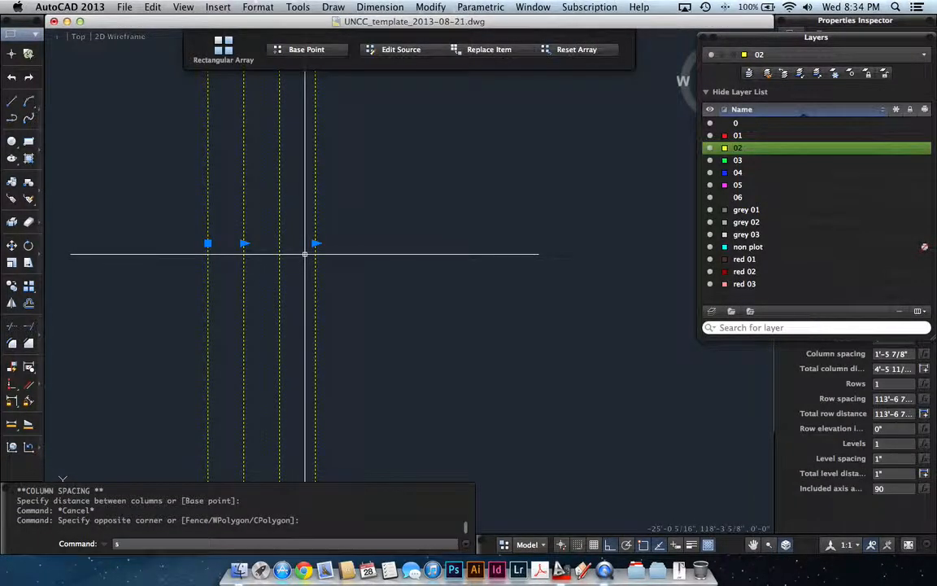
key("Escape")
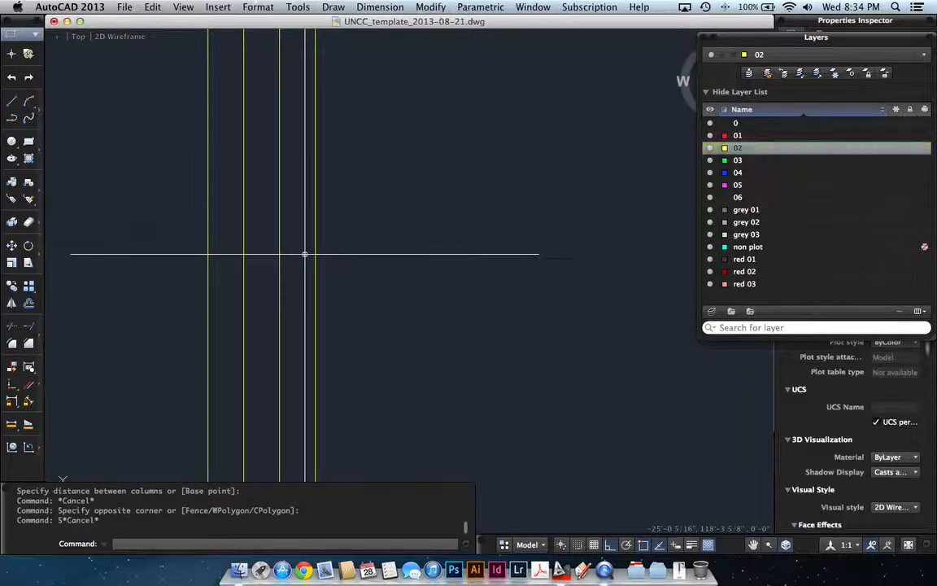
left_click(278, 257)
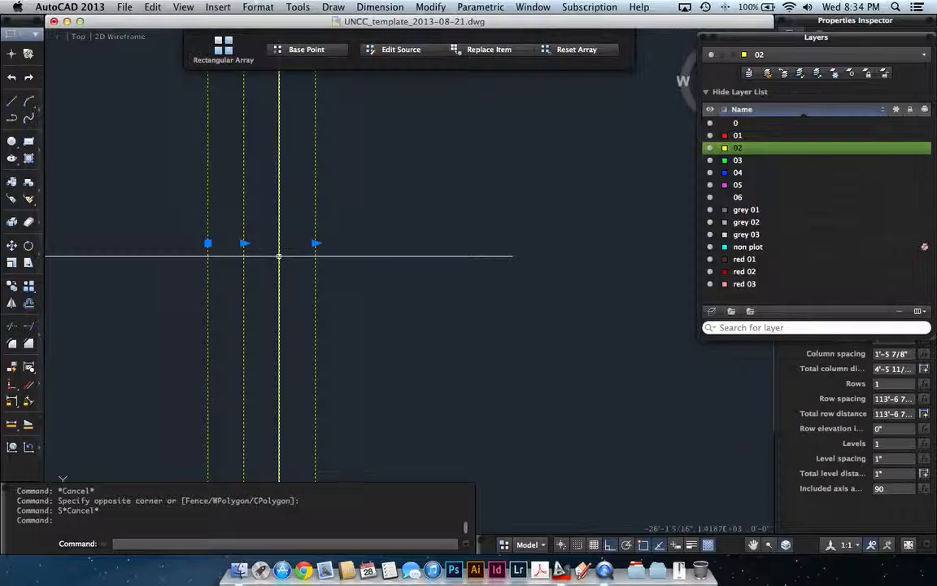
key("Escape")
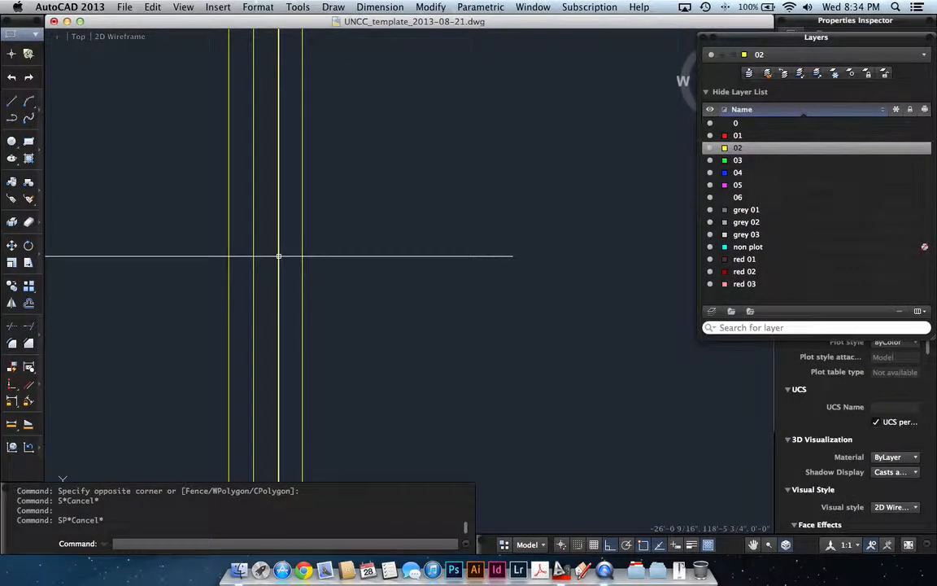
- Try the array's column count grip and its column spacing grip without keeping any change
scroll(278, 256, "down", 3)
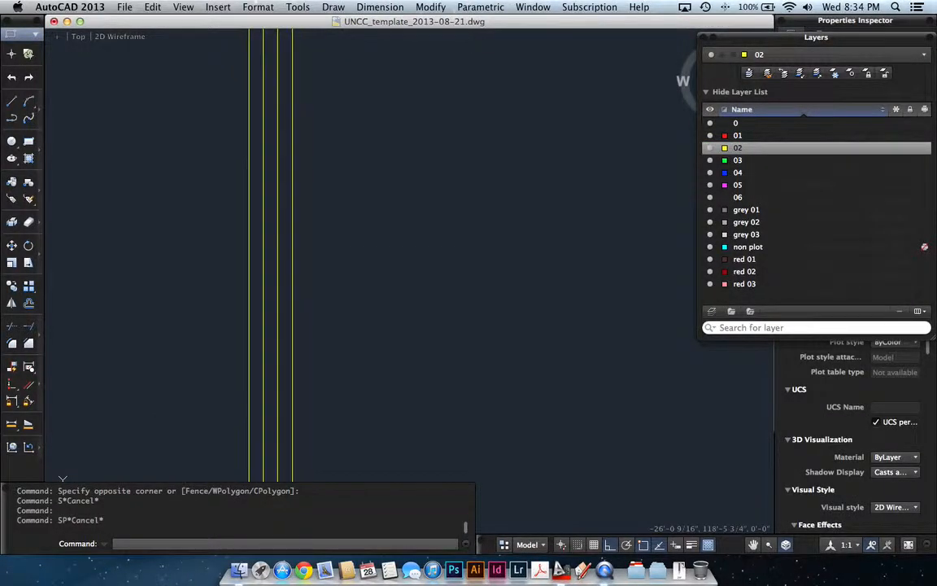
left_click(292, 257)
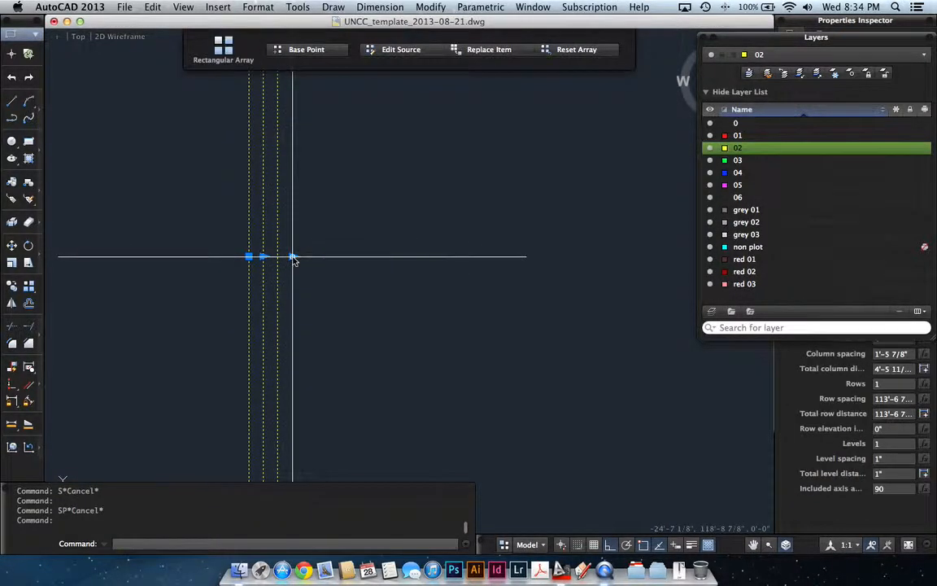
left_click(292, 257)
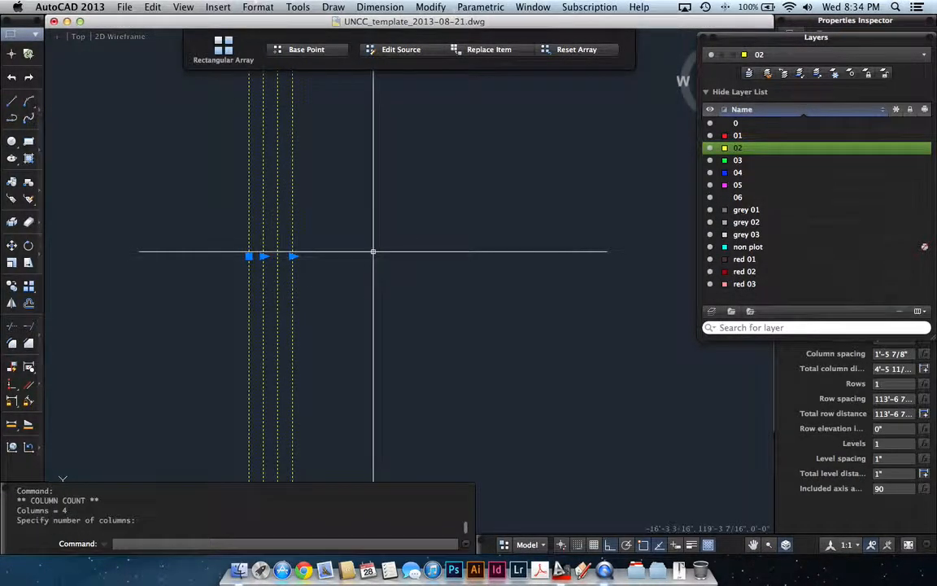
left_click(263, 257)
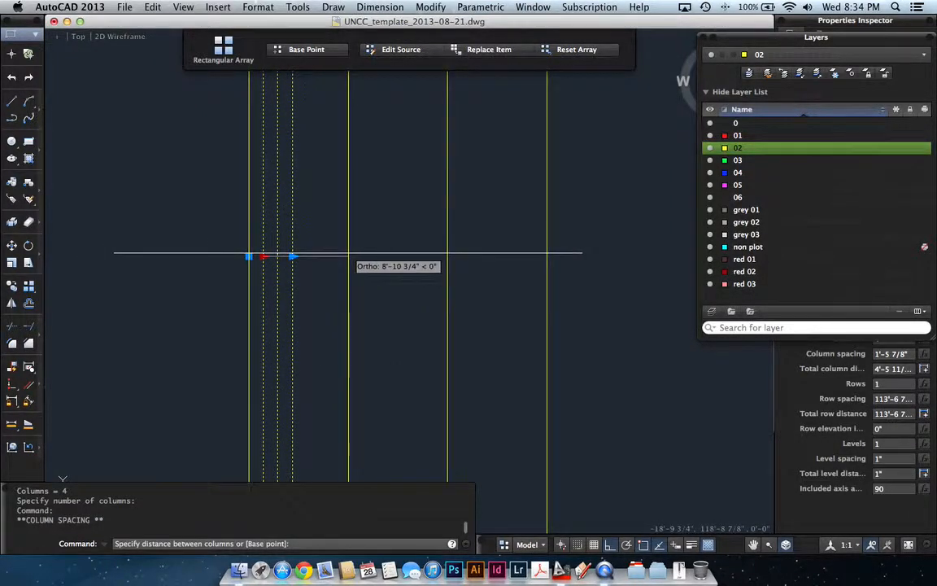
key("Escape")
- Erase the selected line array
scroll(330, 246, "down", 3)
type("e")
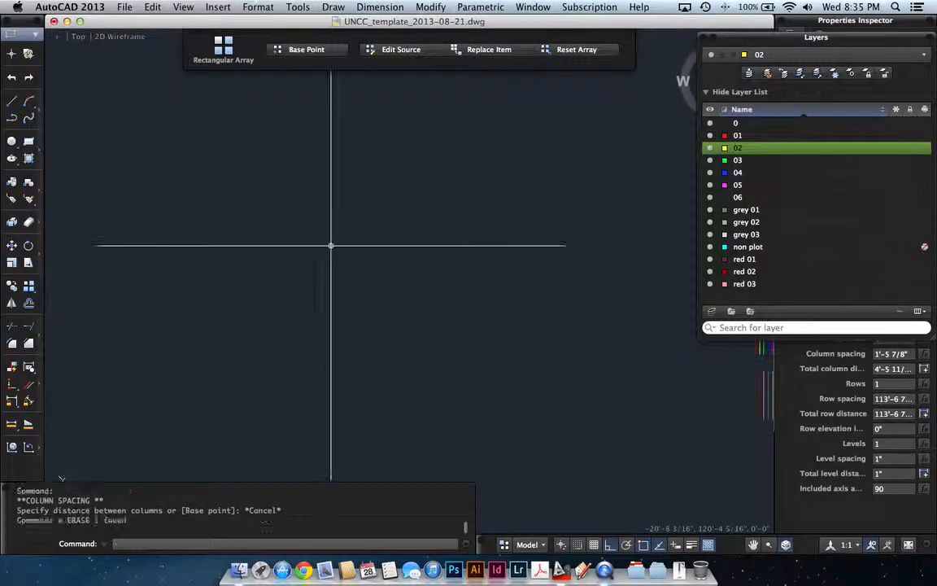
key("Return")
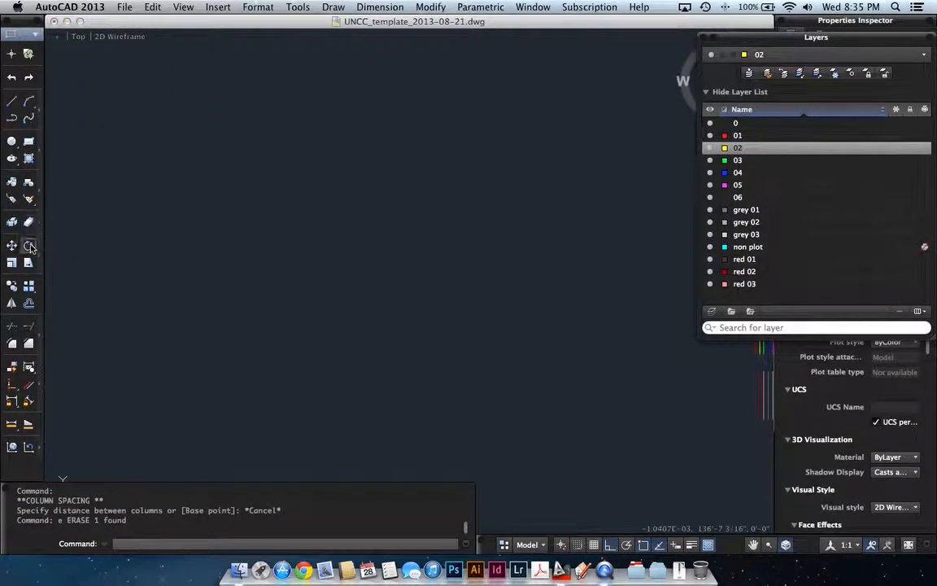
- Draw a new vertical line on layer 02 in the empty drawing area
left_click(29, 285)
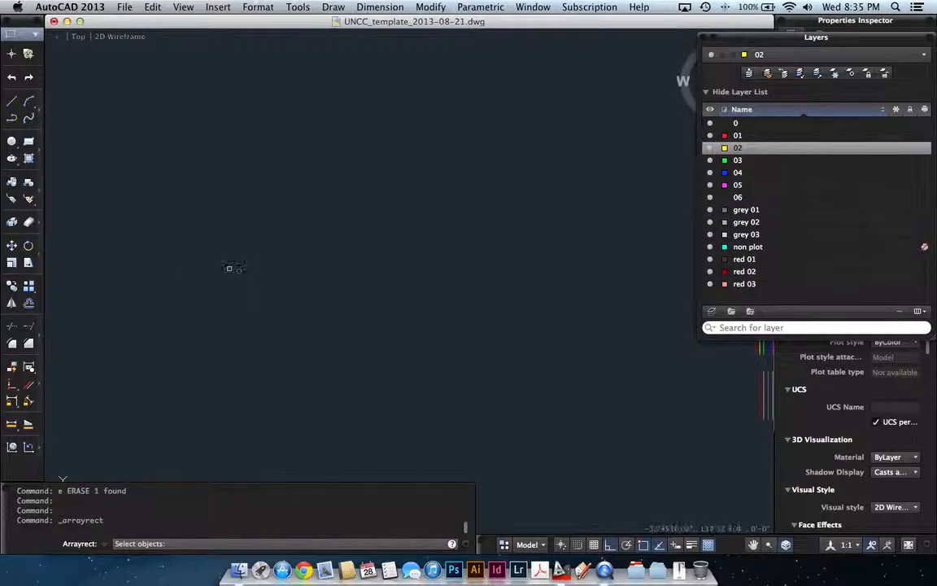
key("Escape")
left_click(15, 101)
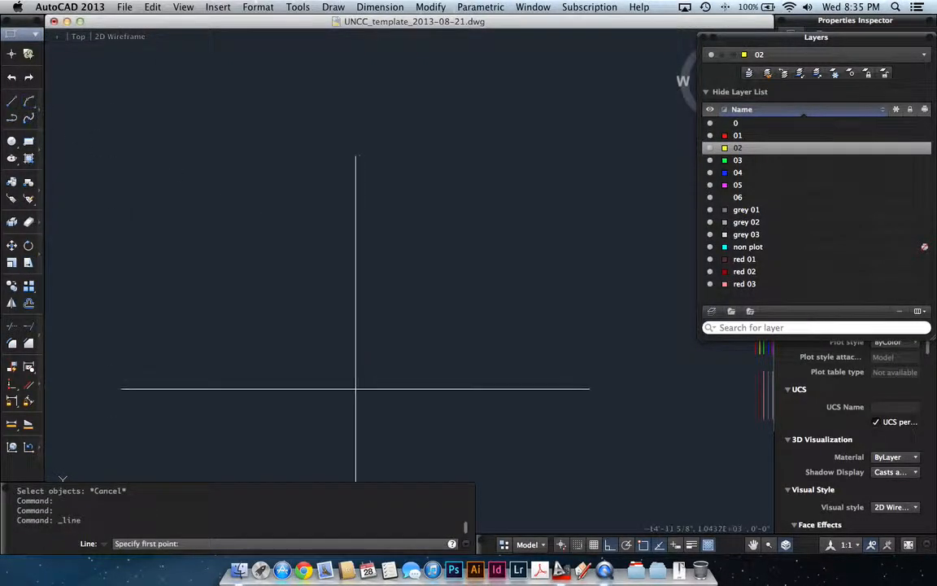
left_click(339, 386)
left_click(340, 128)
key("Return")
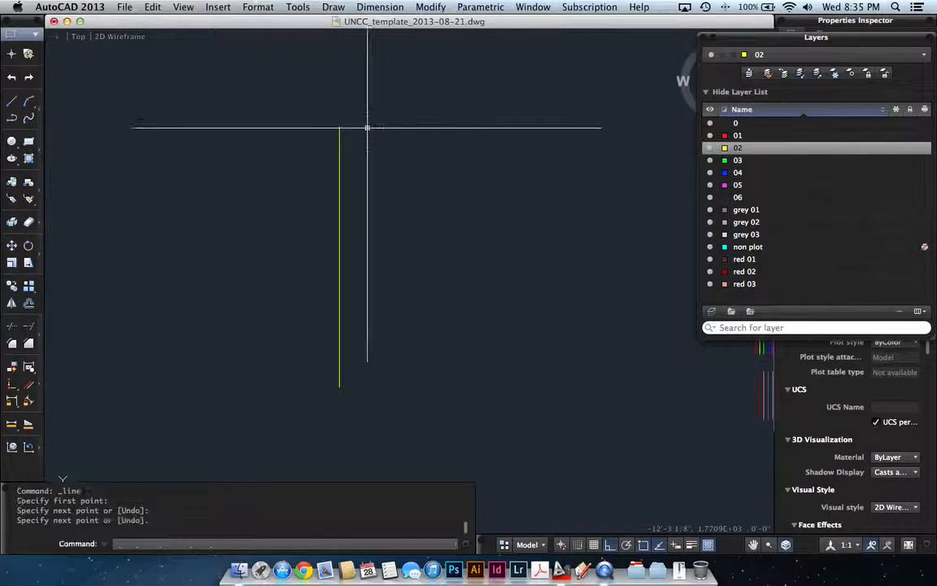
- Create a rectangular array of the vertical line and set the spacing between its columns to 3'8"
left_click(29, 287)
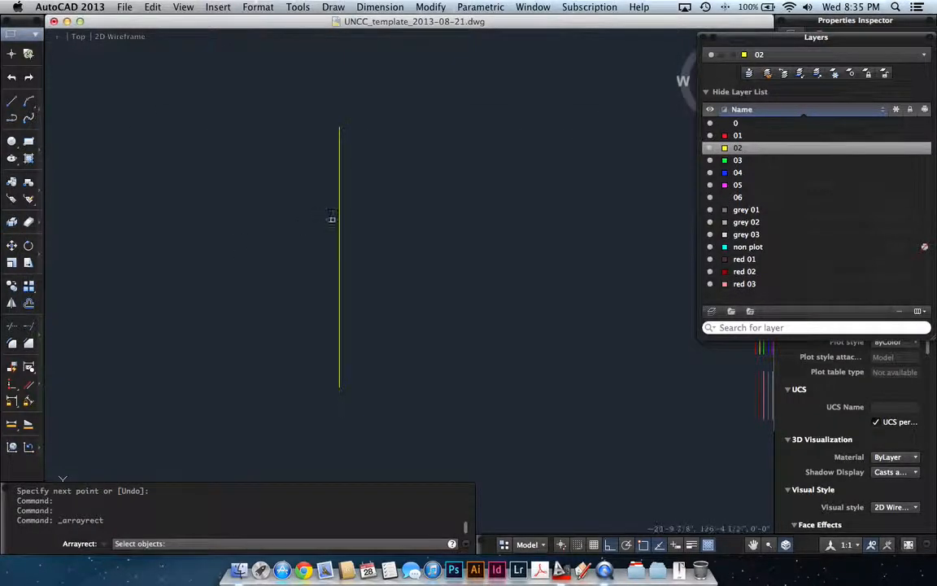
left_click(339, 218)
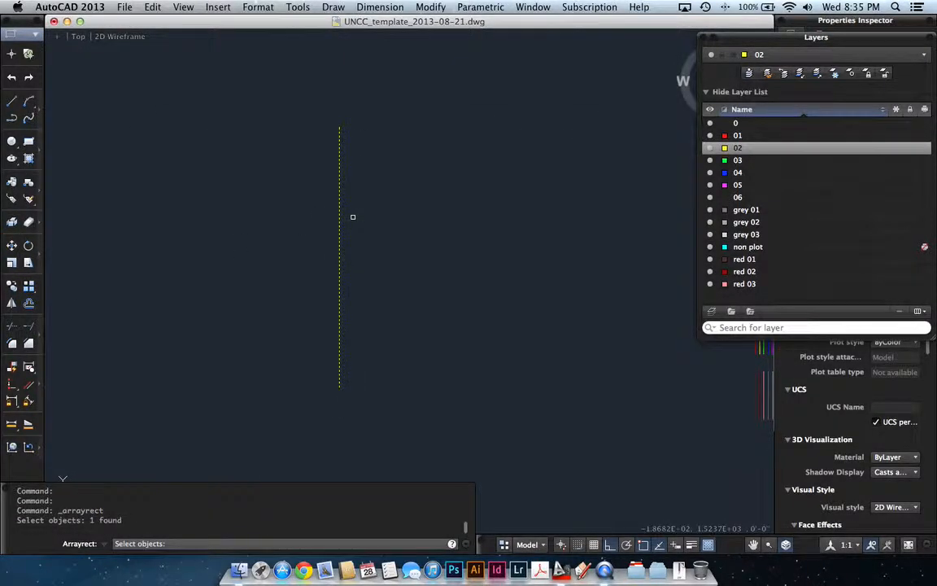
key("Return")
scroll(352, 227, "up", 3)
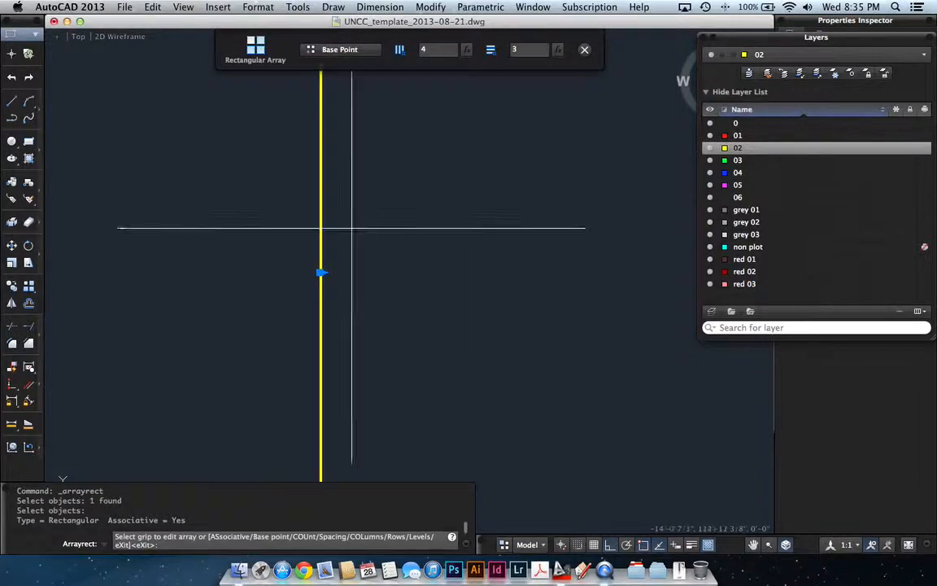
middle_click_drag(331, 323, 326, 318)
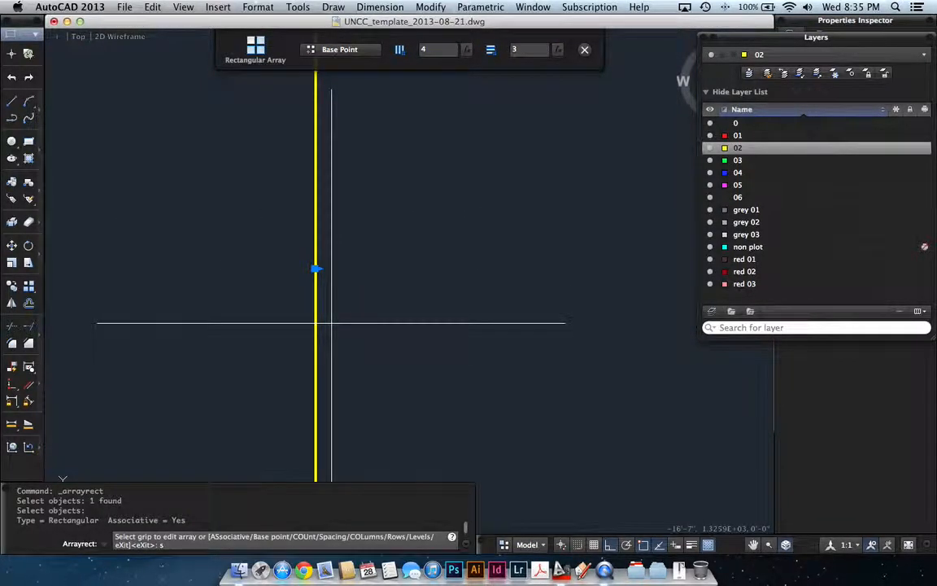
key("Return")
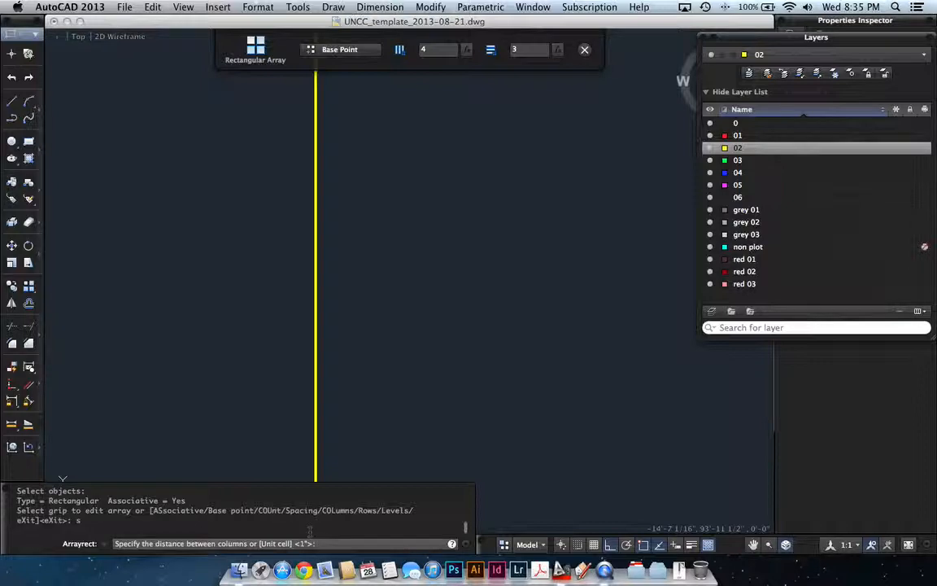
type("3'8")
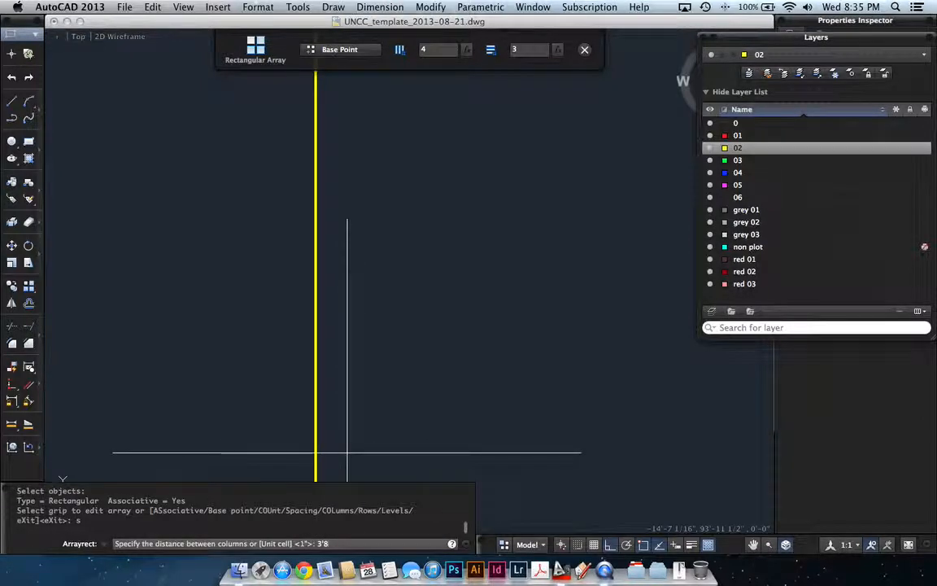
key("Return")
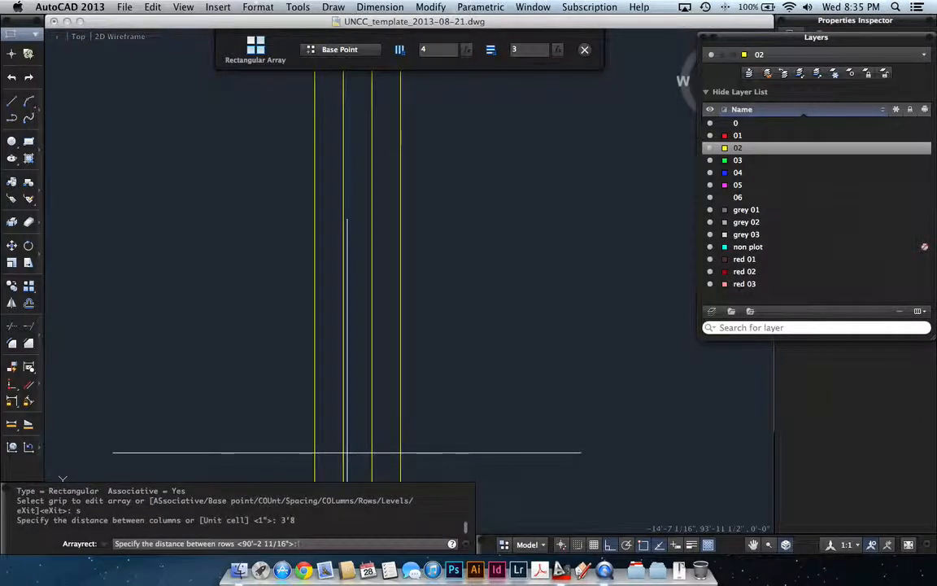
- Set the array's row count to 1
scroll(283, 380, "down", 4)
scroll(284, 379, "down", 4)
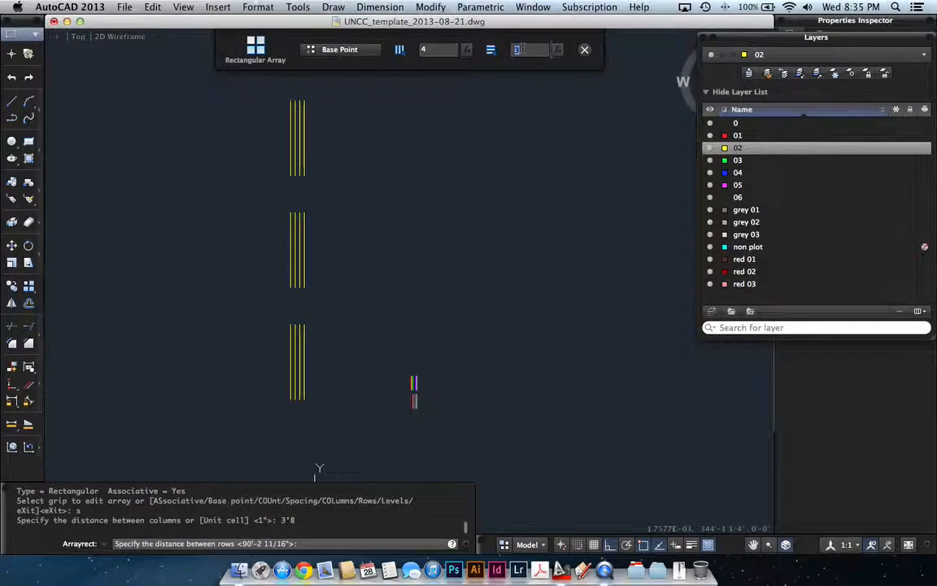
key("Return")
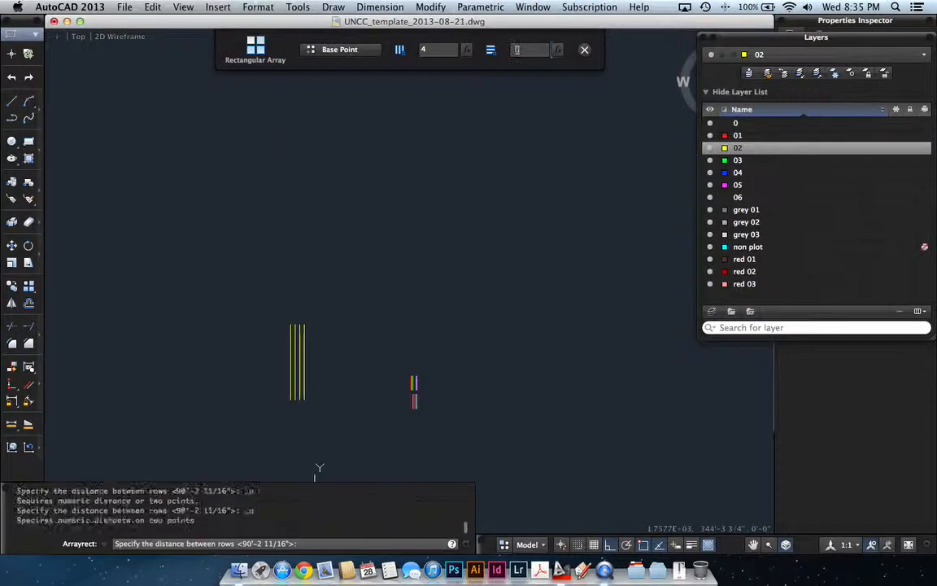
scroll(288, 414, "up", 3)
scroll(291, 411, "up", 3)
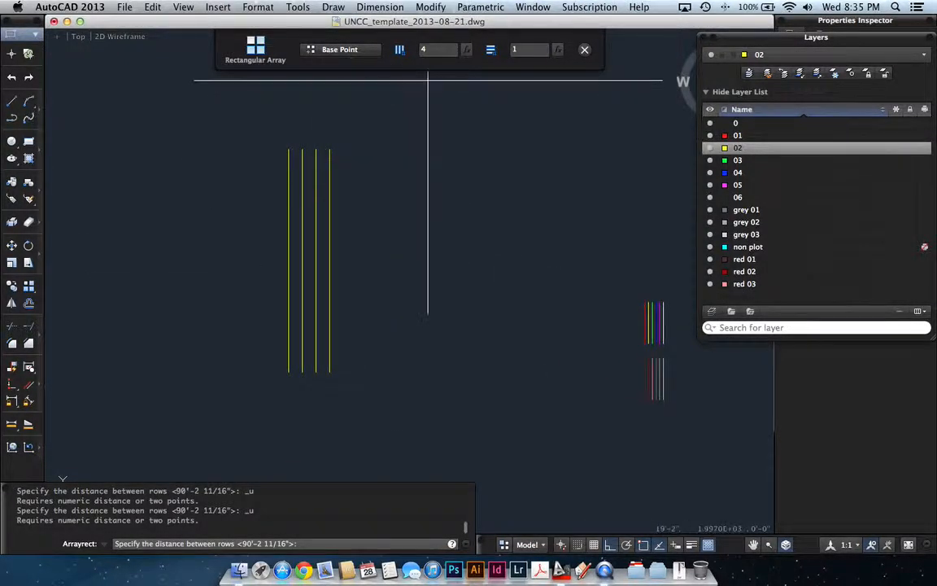
- Set the array's column count to 10, and increase it to 20
type("10")
key("Return")
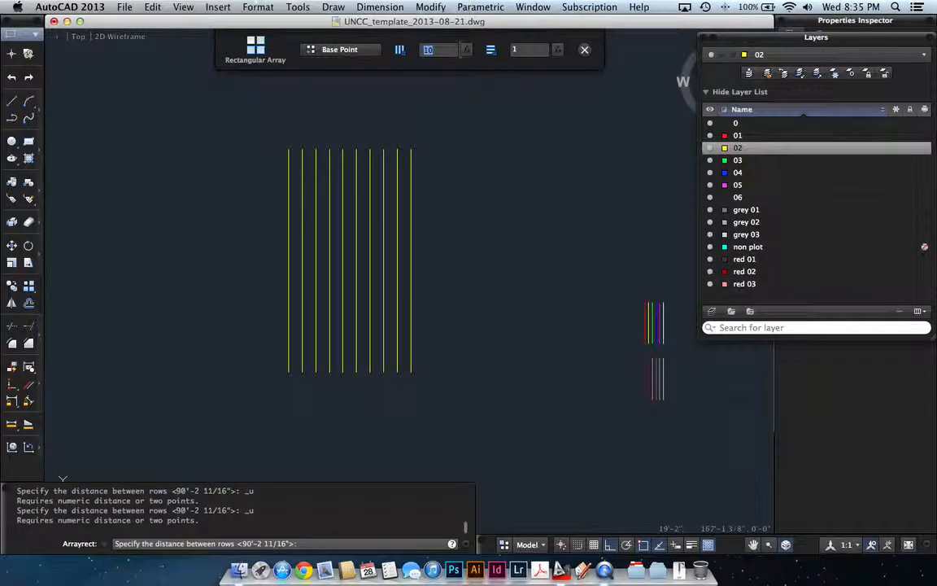
type("20")
key("Return")
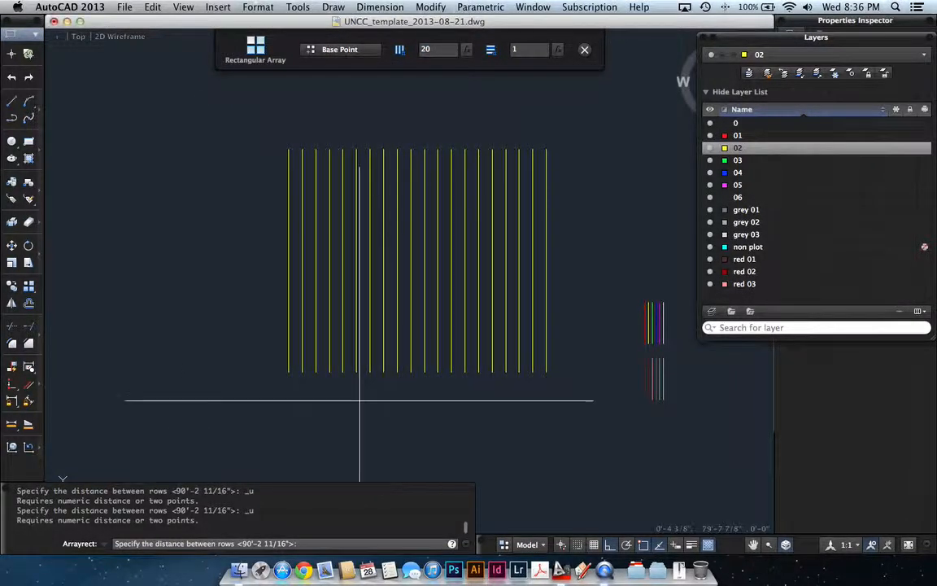
- Set the array's column spacing to 8', keep the default row spacing, and finish the array
key("Return")
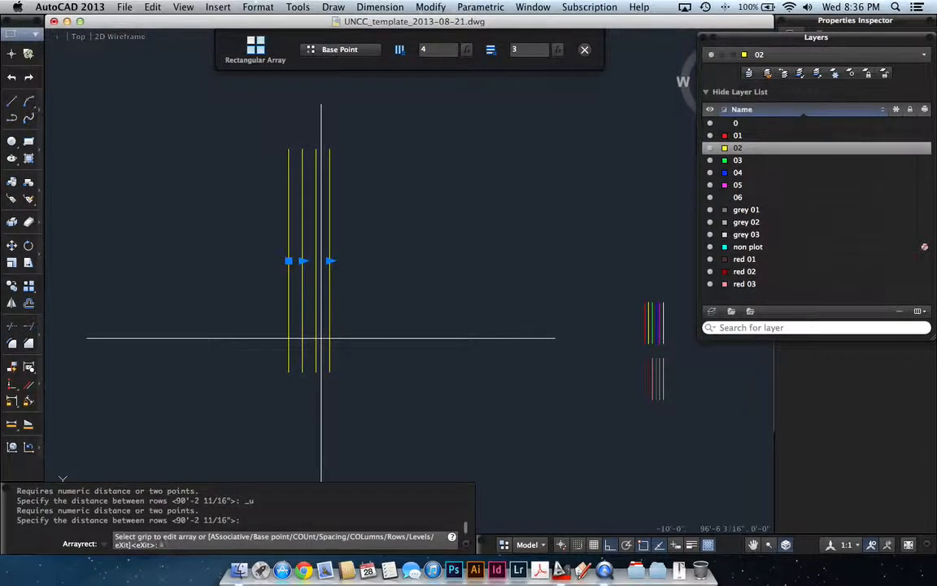
type("s")
key("Return")
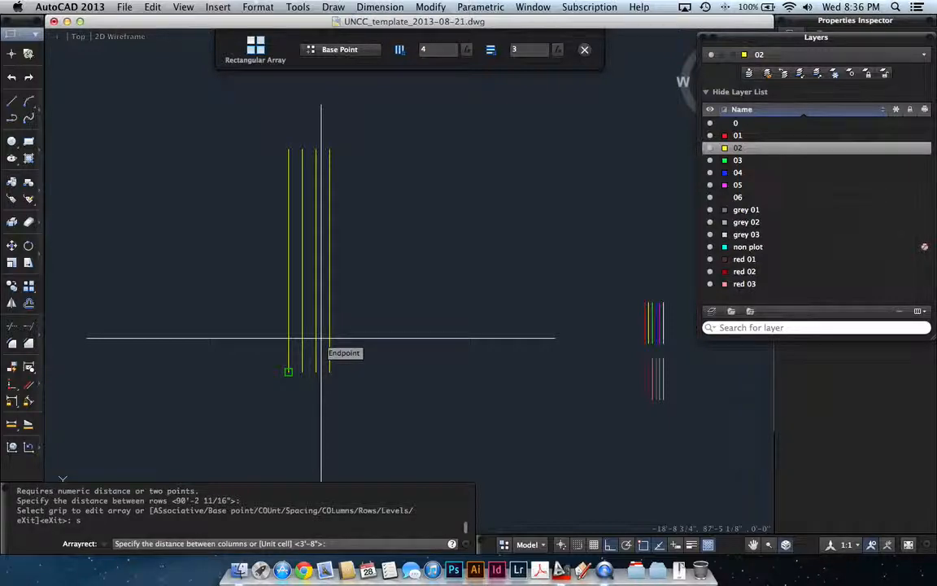
type("8'")
key("Return")
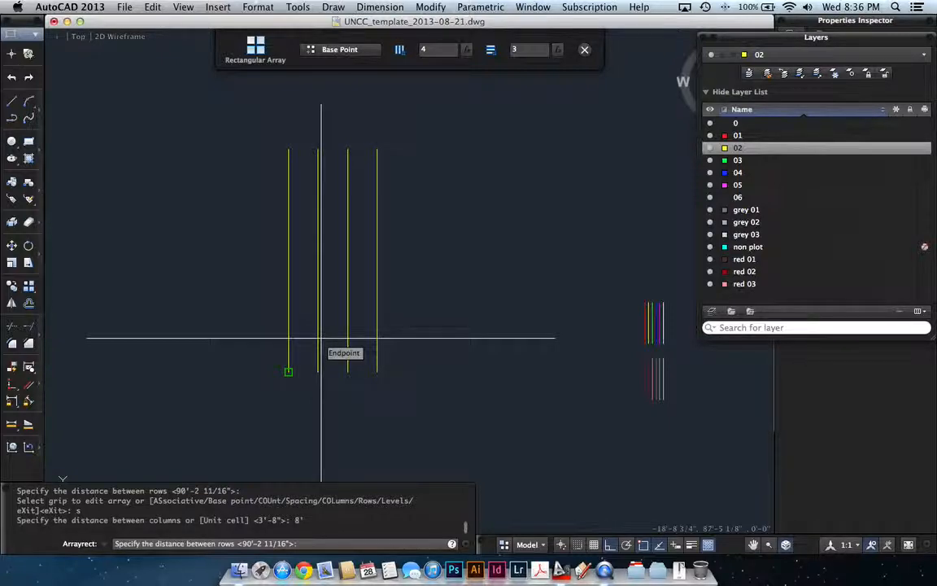
key("Return")
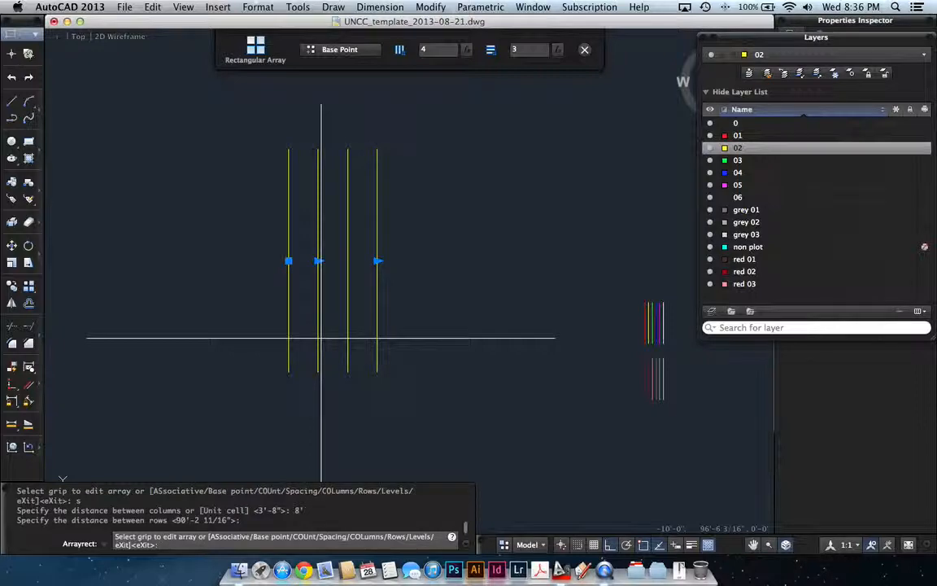
key("Return")
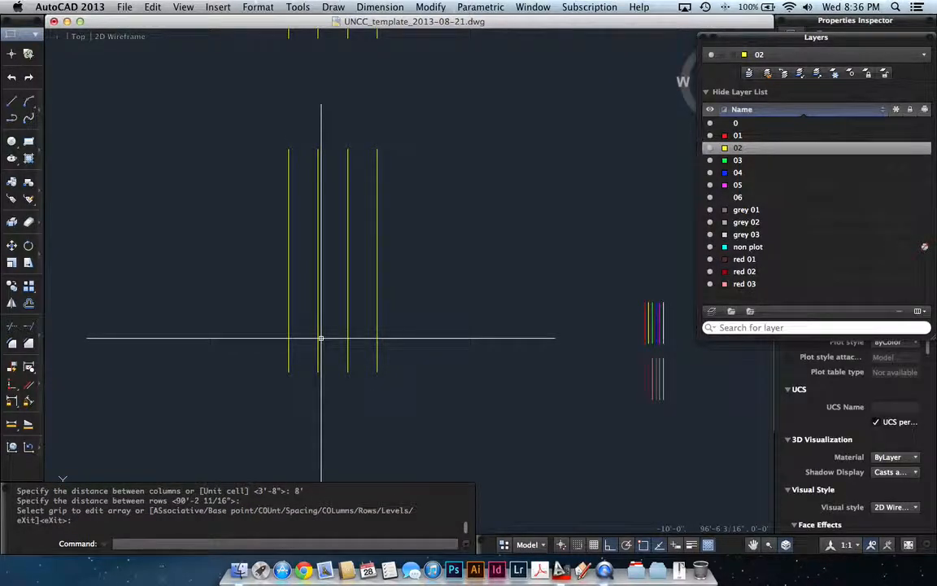
- Erase the whole line array with a selection window
scroll(321, 337, "down", 5)
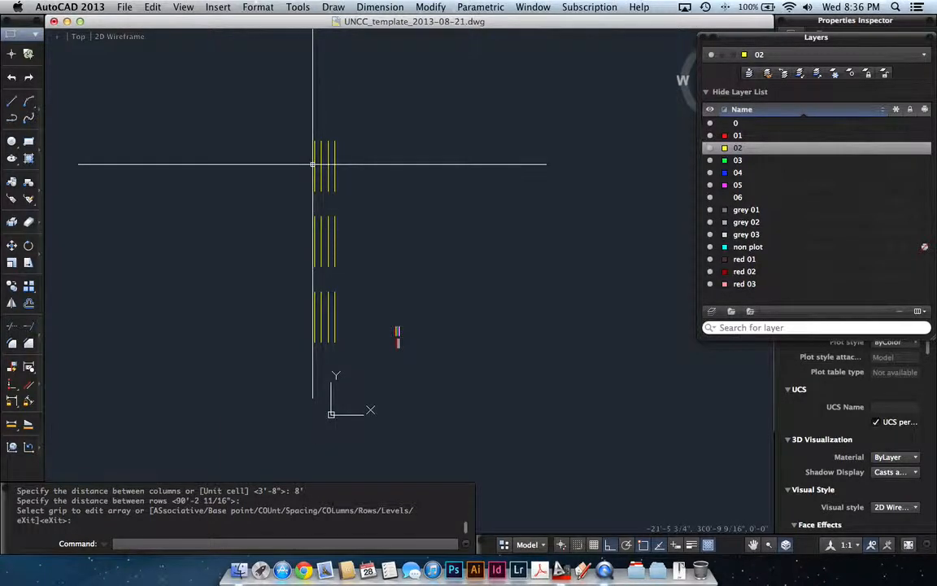
type("e")
key("Return")
left_click(371, 317)
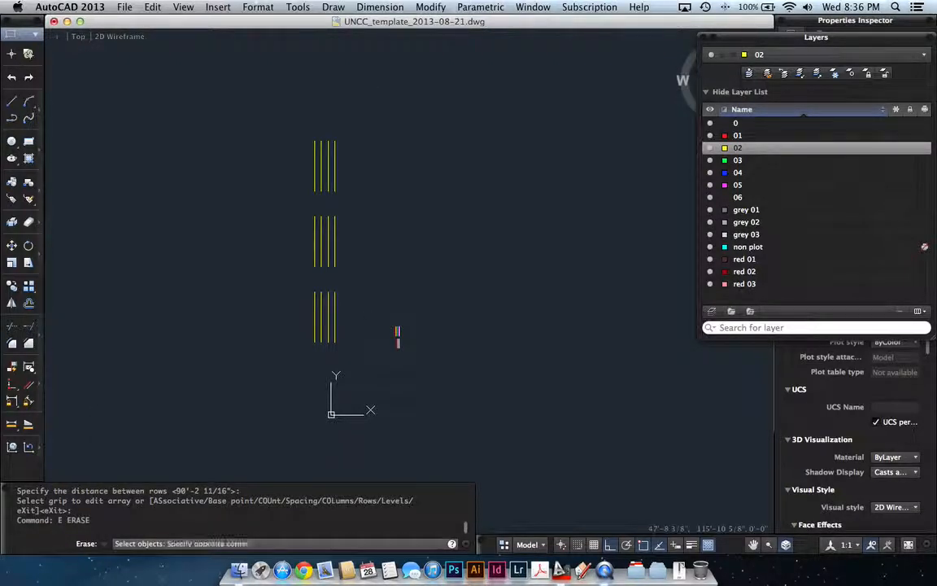
left_click(268, 161)
key("Return")
- Draw a large circle in the empty area beside the coloured layer sample lines
scroll(294, 264, "up", 3)
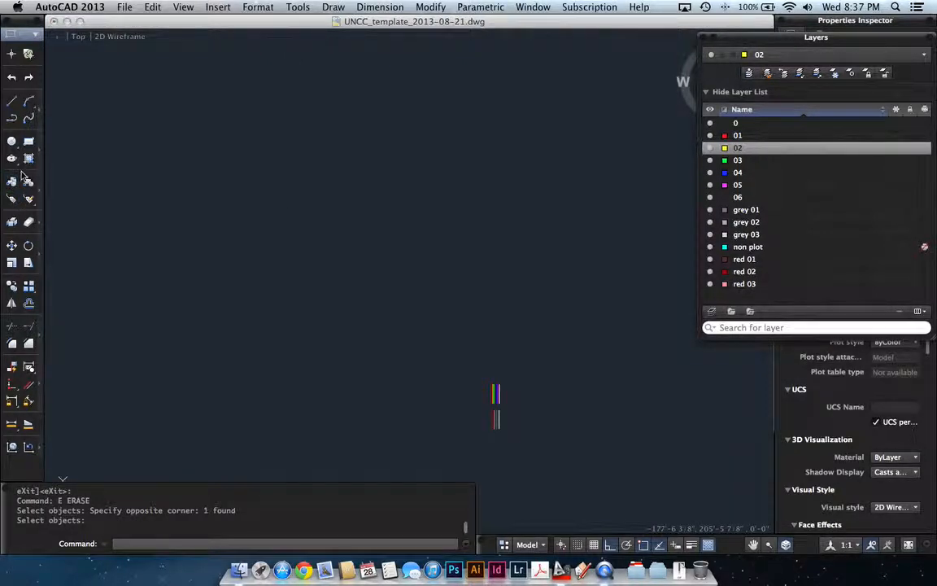
left_click(13, 143)
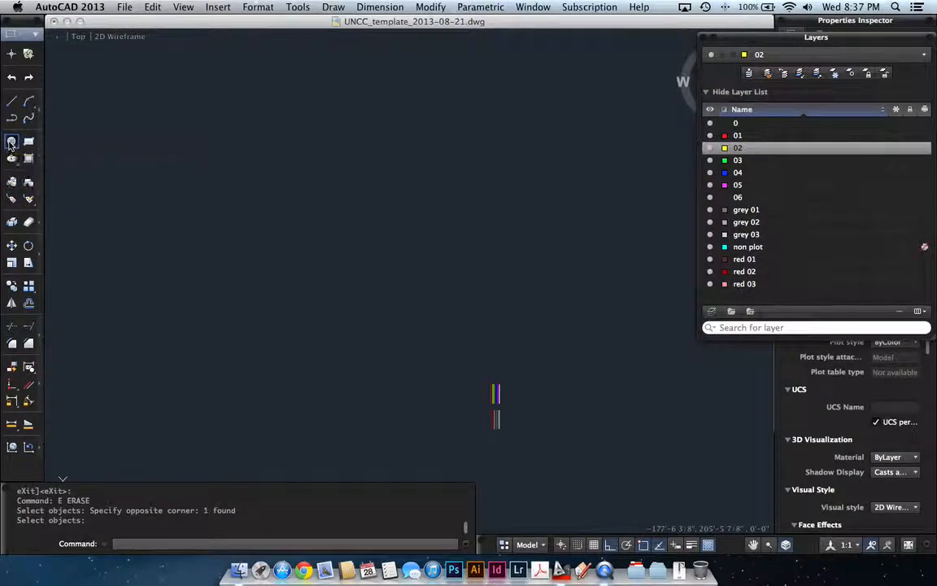
left_click(291, 325)
left_click(341, 179)
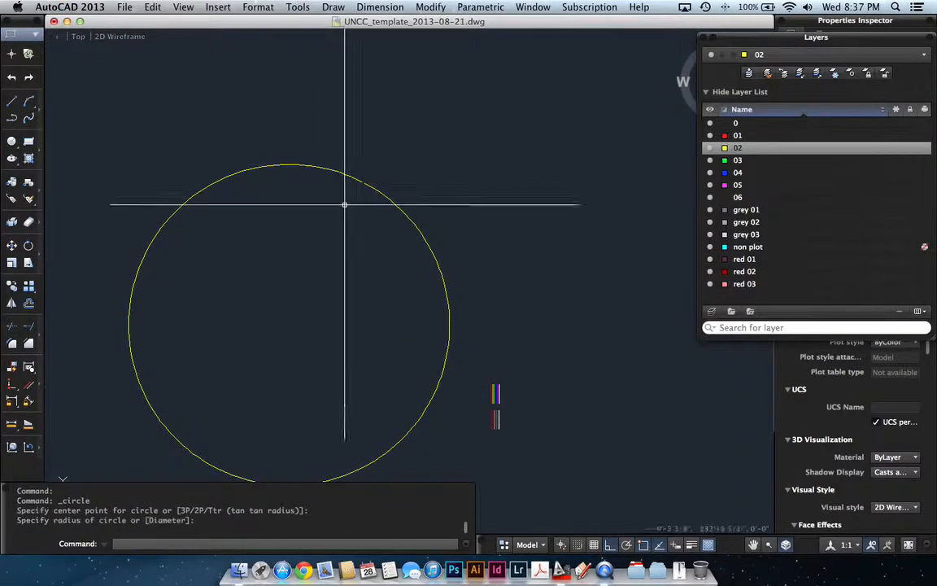
- Draw a vertical line from the circle's centre up past its upper edge
scroll(352, 265, "down", 2)
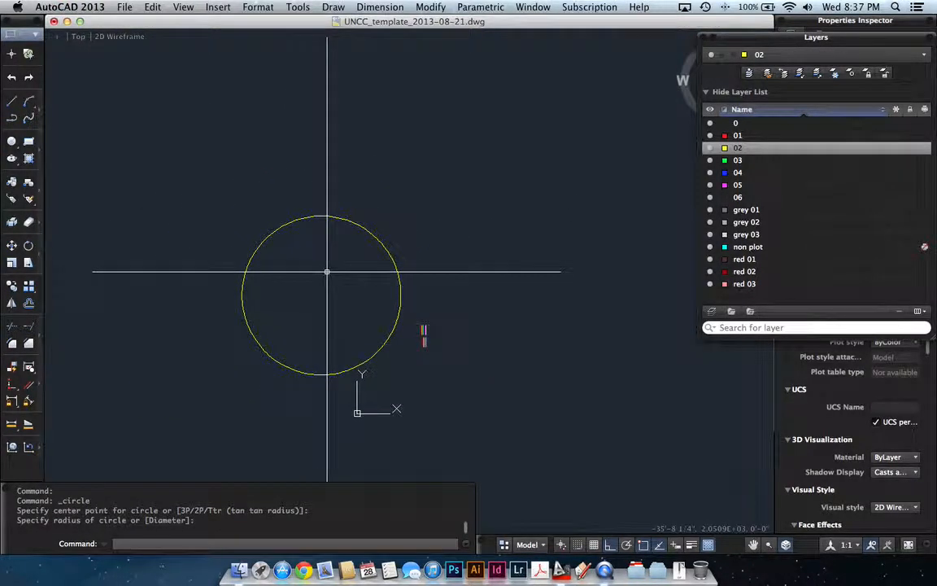
type("l")
key("Return")
left_click(312, 366)
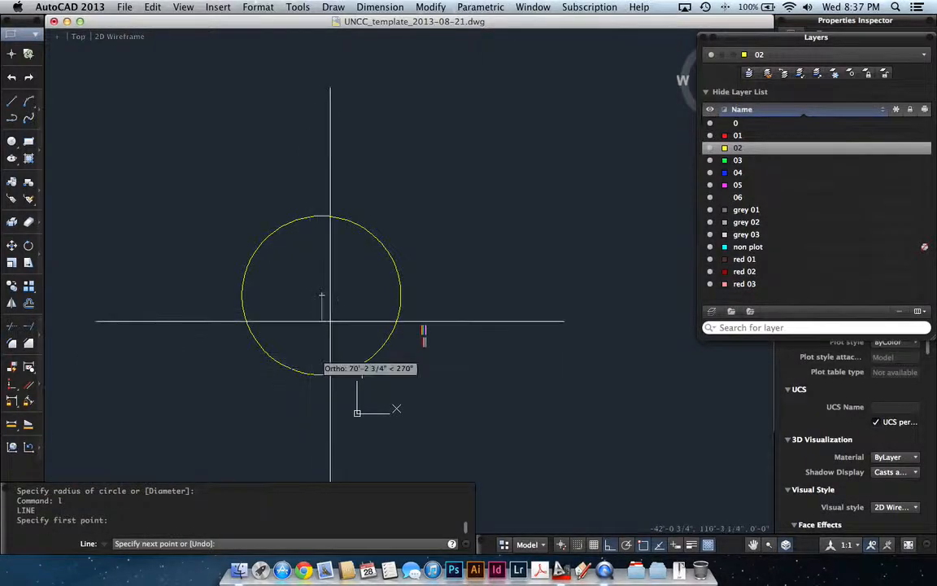
left_click(370, 119)
key("Return")
- Stretch the line's lower endpoint straight down past the circle's lower edge
left_click(339, 174)
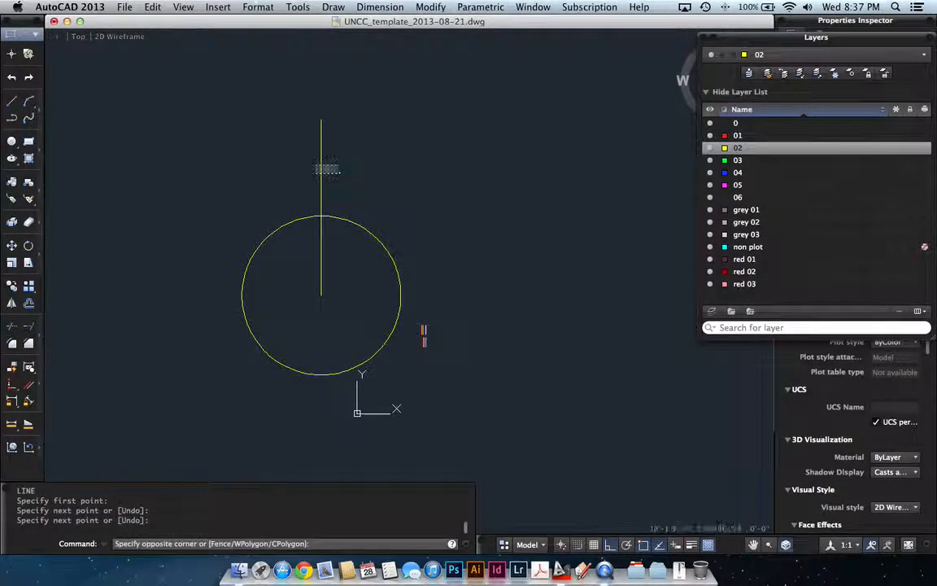
left_click(314, 164)
left_click(321, 294)
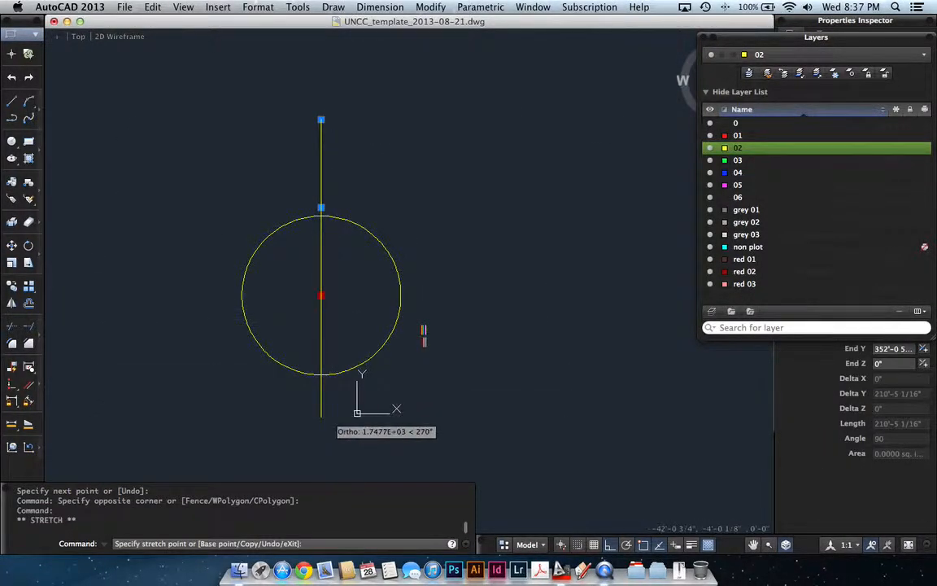
key("Escape")
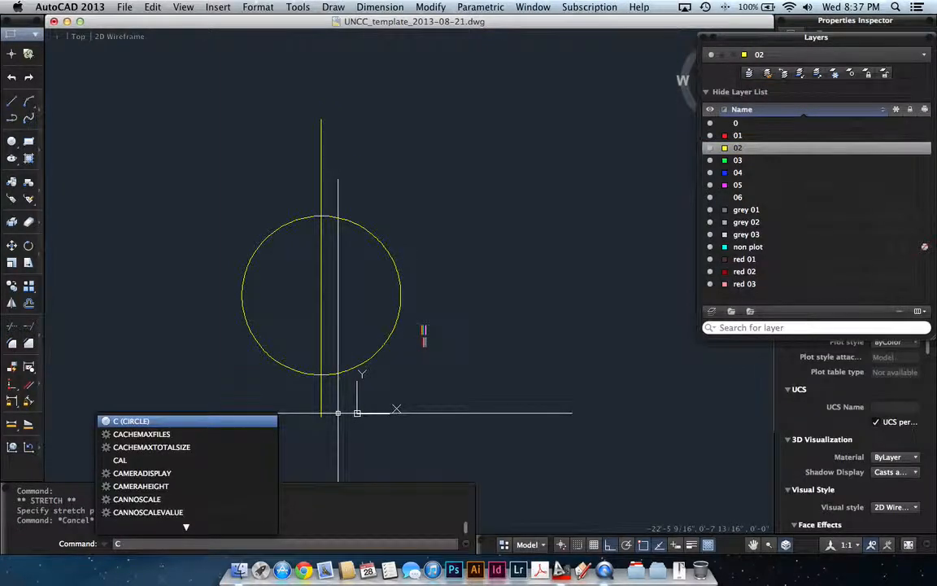
- Copy the vertical line eight times at irregular intervals on both sides, so the copies cross the circle
type("Co")
key("Return")
left_click_drag(335, 165, 273, 139)
key("Return")
left_click(376, 77)
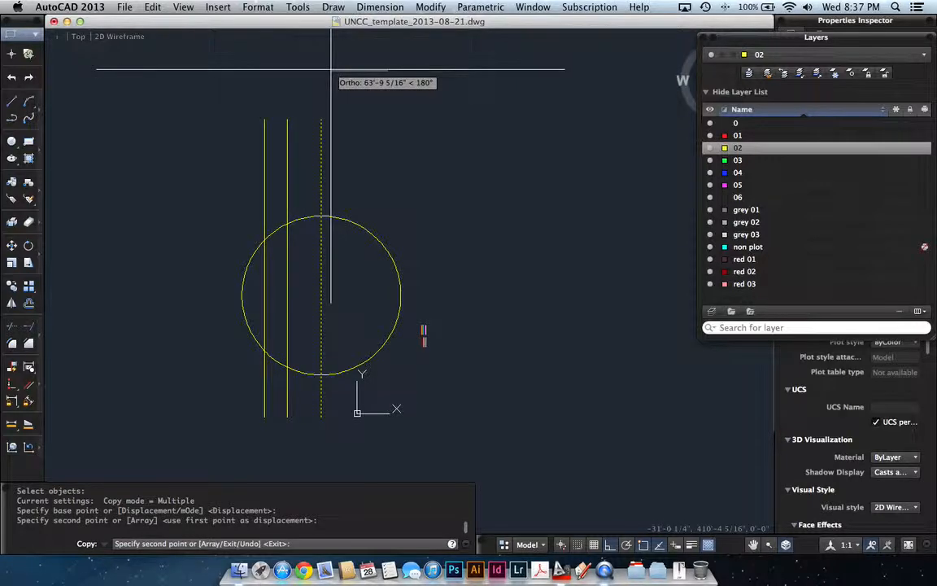
left_click(331, 70)
left_click(413, 68)
left_click(438, 68)
left_click(449, 68)
left_click(462, 68)
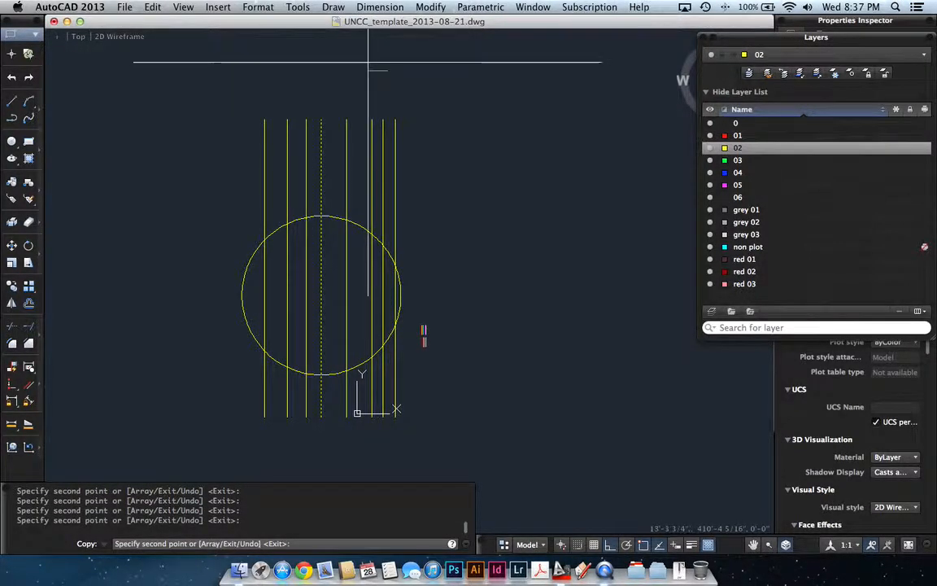
key("Escape")
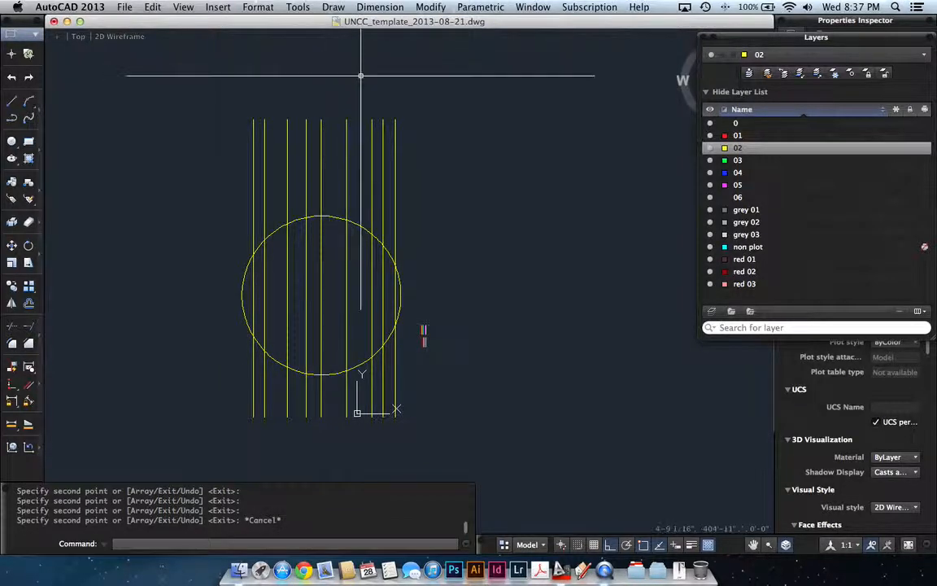
- Trim all vertical lines above and below the circle, using the circle as the cutting edge
type("TR")
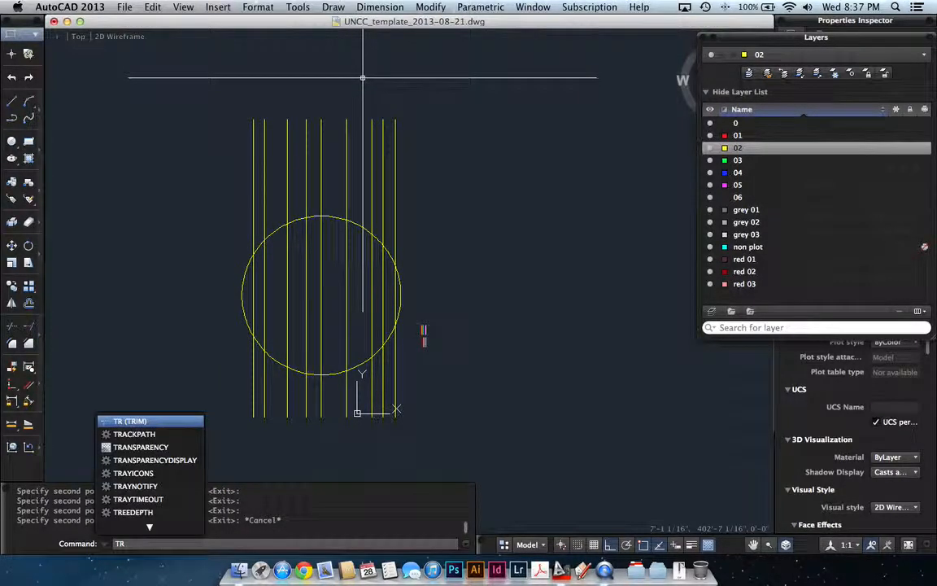
key("Return")
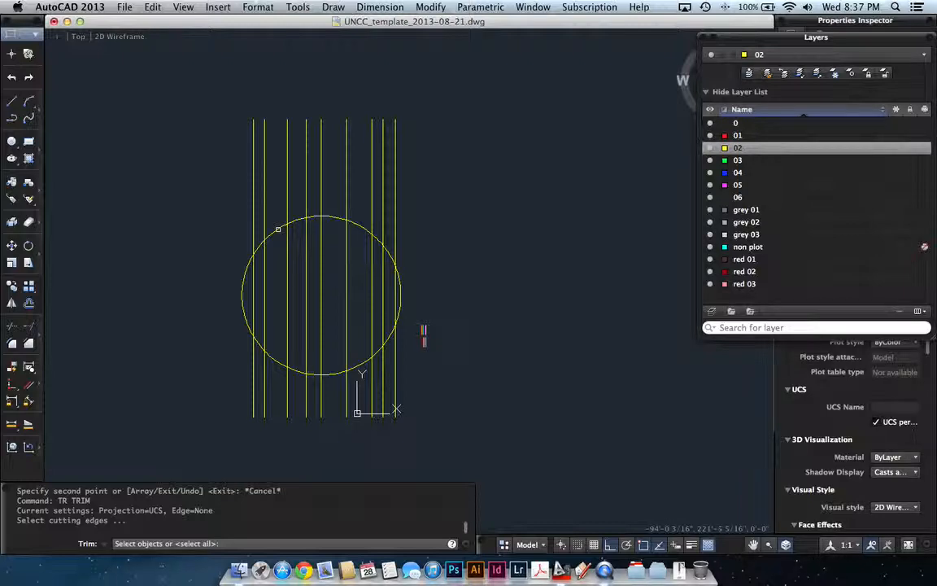
left_click(277, 229)
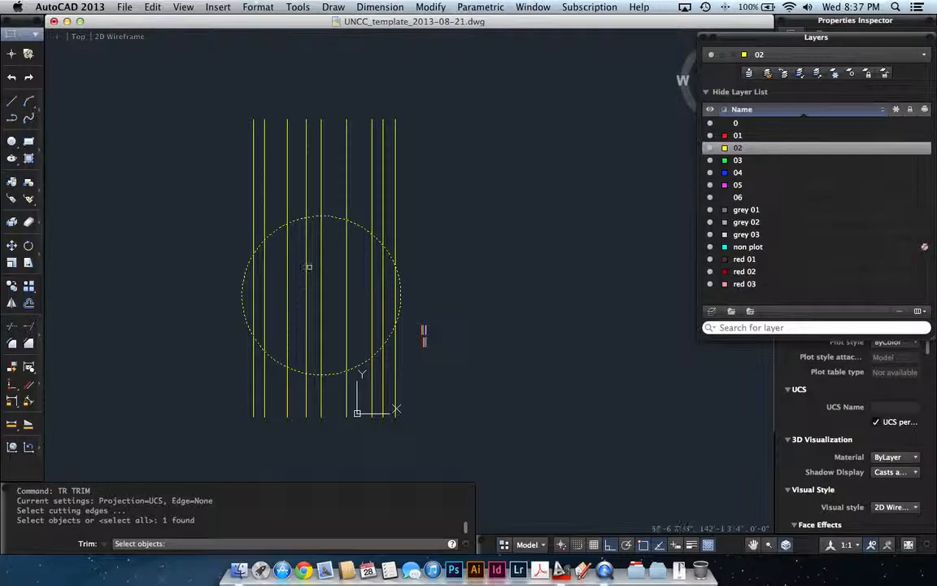
key("Return")
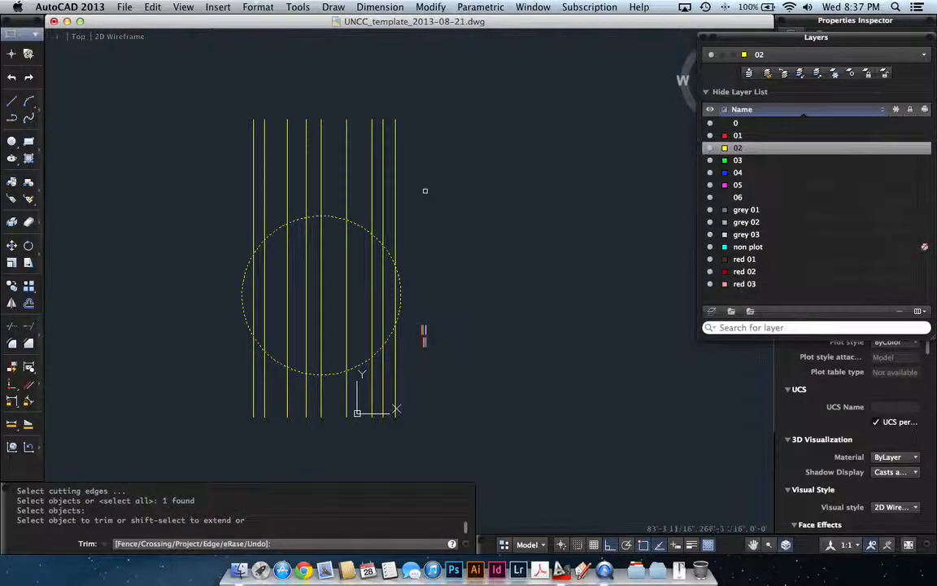
left_click(427, 189)
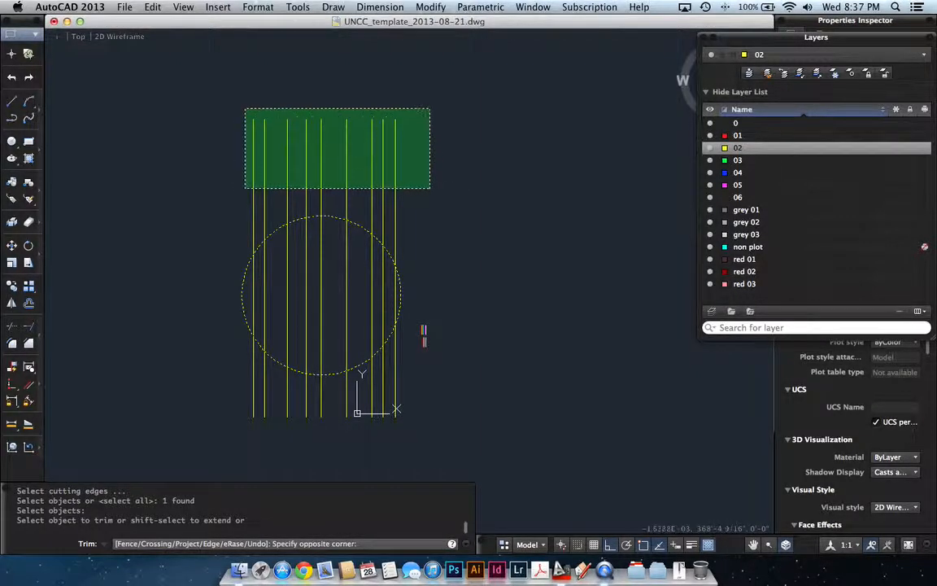
left_click(235, 104)
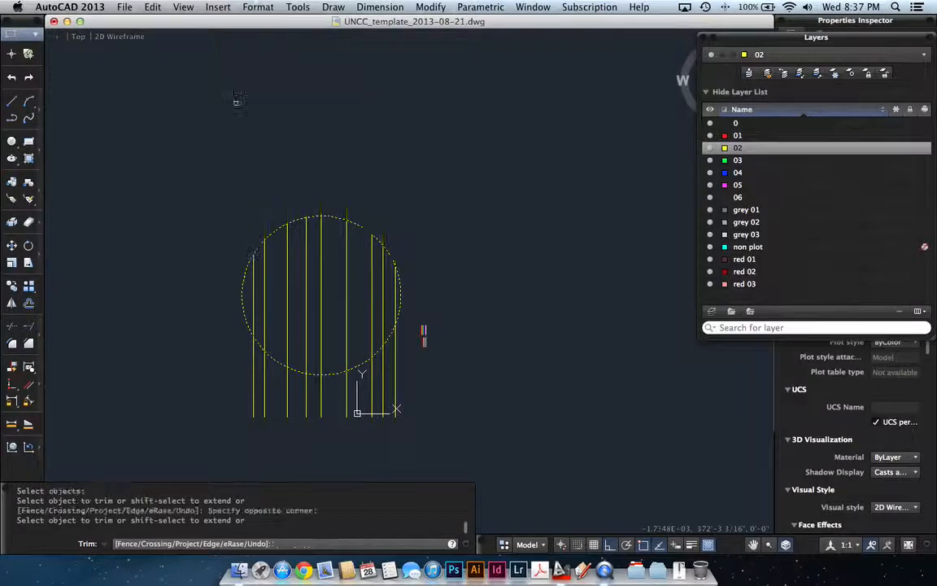
left_click(418, 440)
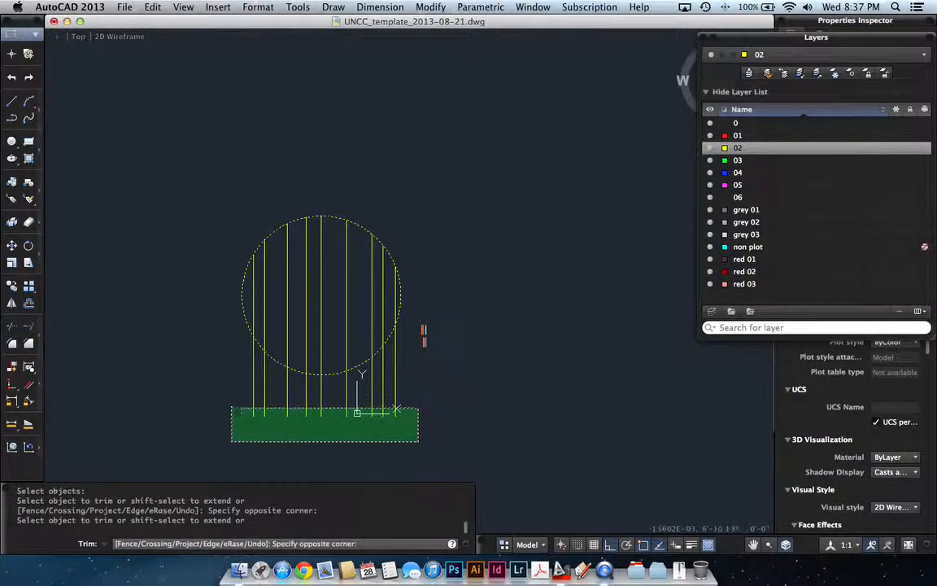
left_click(215, 400)
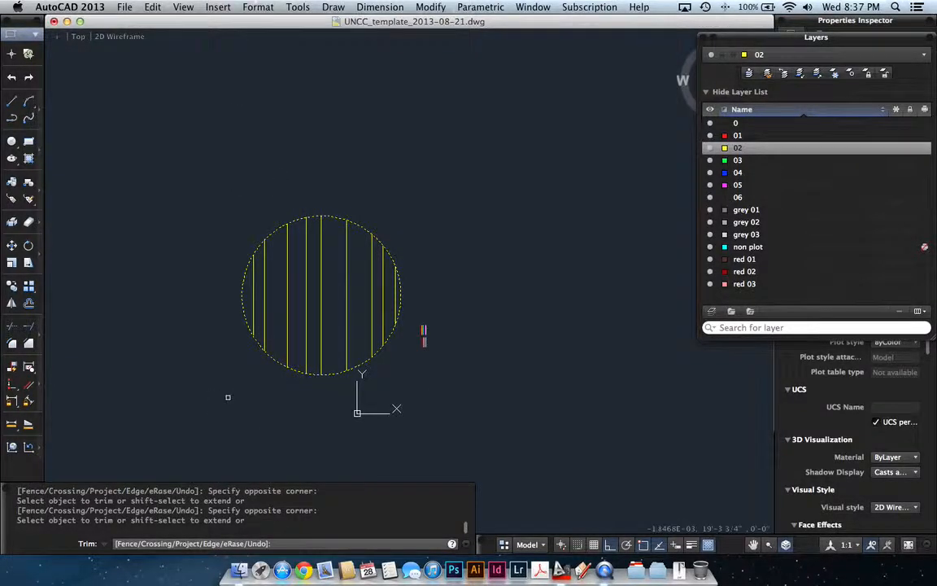
key("Return")
- Erase the circle, keeping the trimmed vertical lines
type("e")
key("Return")
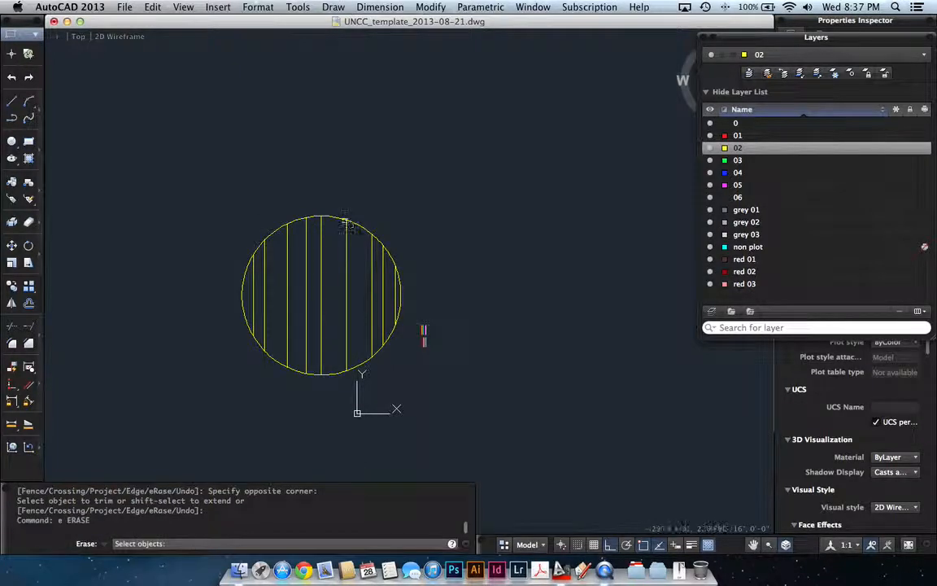
left_click(348, 221)
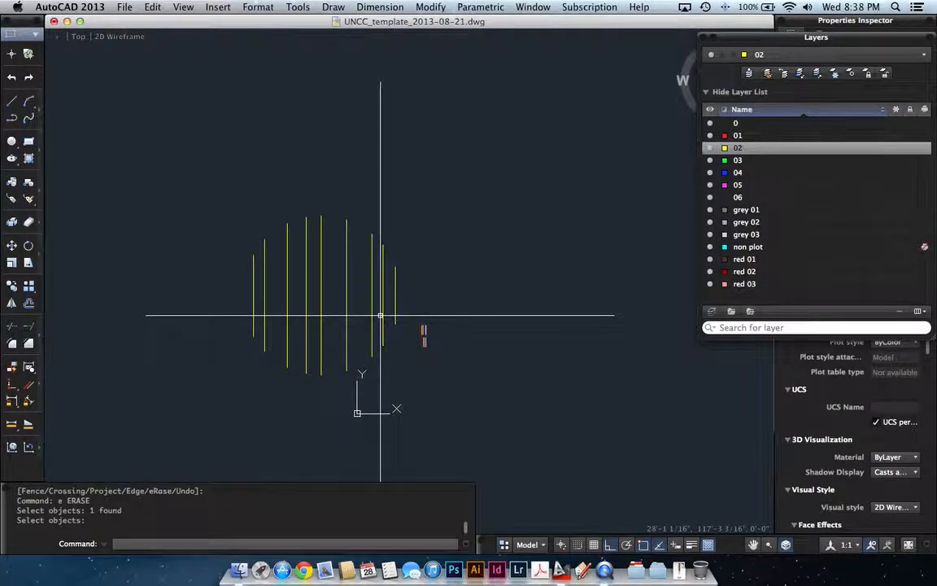
key("Return")
- Erase all the remaining trimmed vertical lines with one crossing selection
type("e")
key("Return")
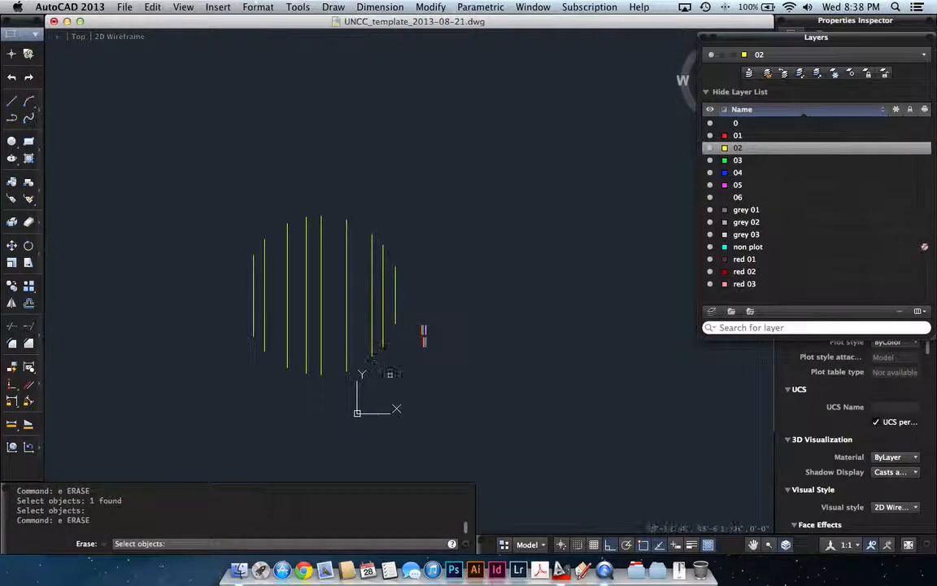
left_click(396, 378)
left_click(204, 261)
key("Return")
- Draw a single vertical line in the empty area beside the coloured layer sample lines, taller than one set of samples
scroll(353, 409, "up", 3)
scroll(449, 355, "up", 6)
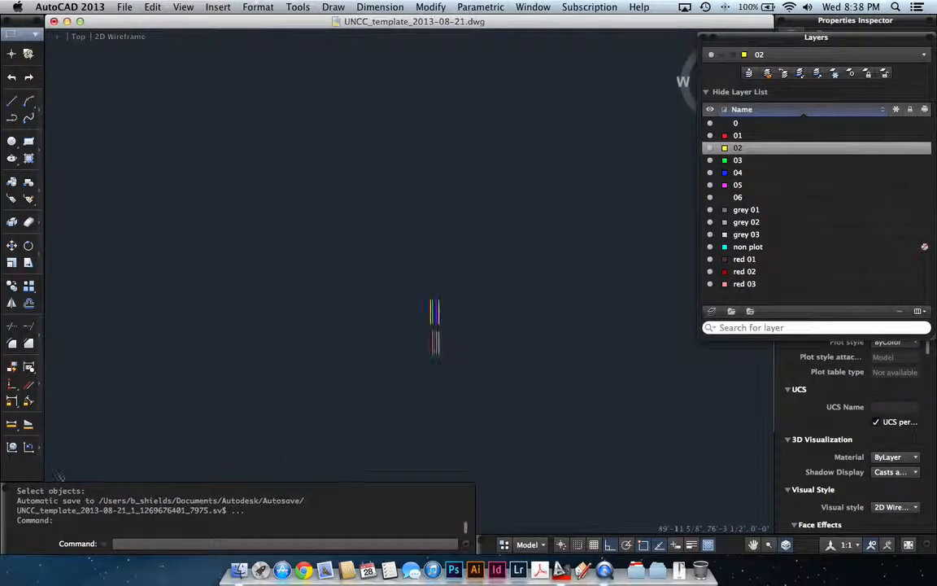
left_click(29, 287)
left_click(11, 101)
type("l")
key("Return")
left_click(200, 400)
left_click(200, 247)
key("Return")
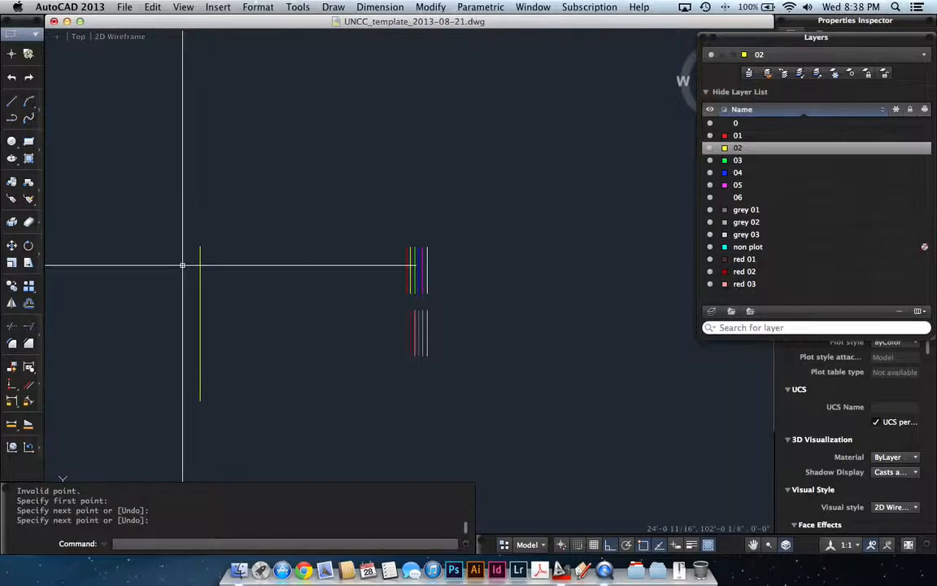
- Create a rectangular array of the new vertical line with 1 row and 10 columns
left_click(29, 286)
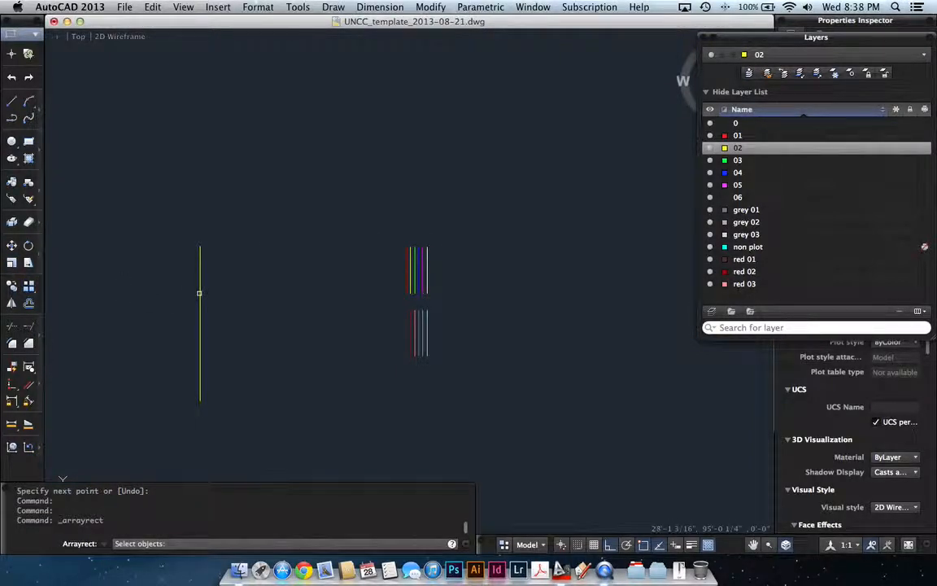
left_click(199, 293)
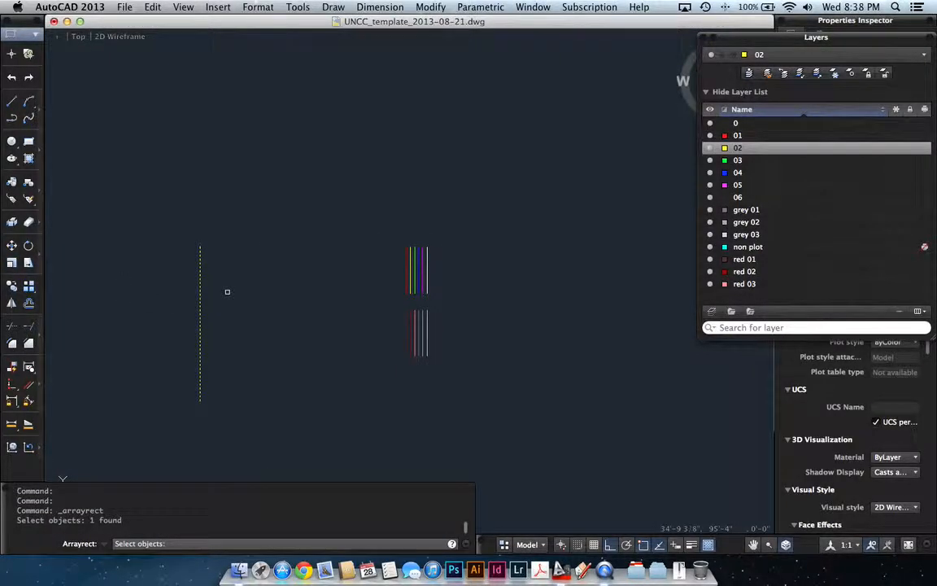
key("Return")
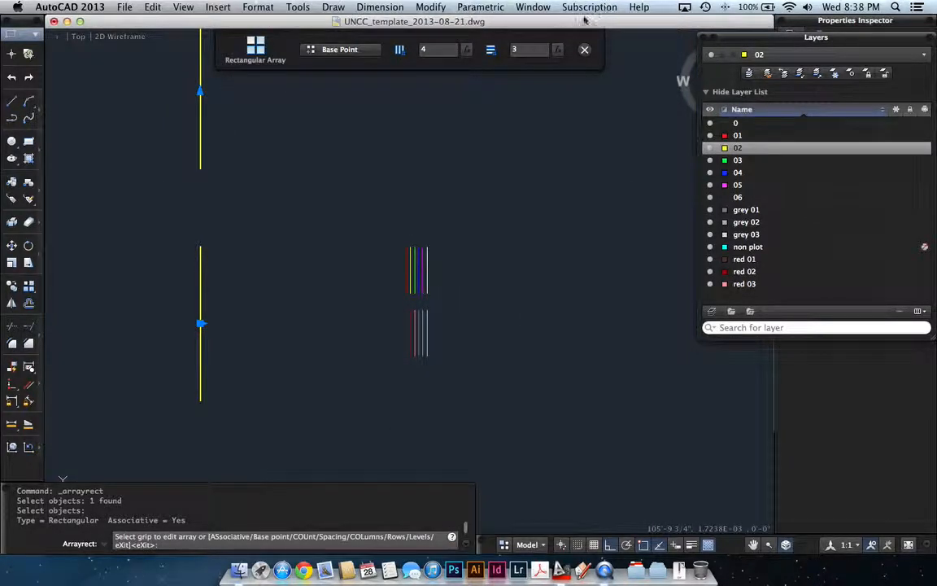
double_click(520, 50)
type("1")
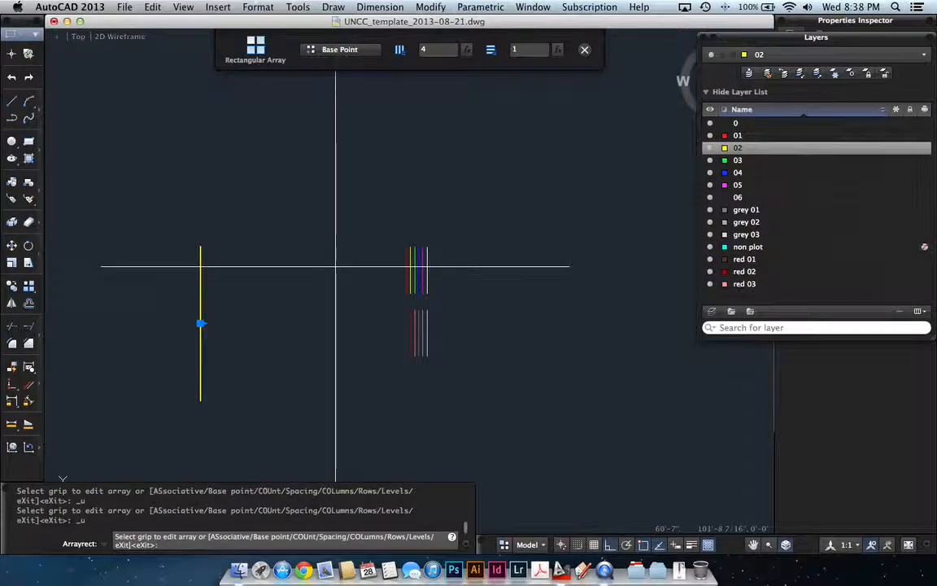
double_click(425, 49)
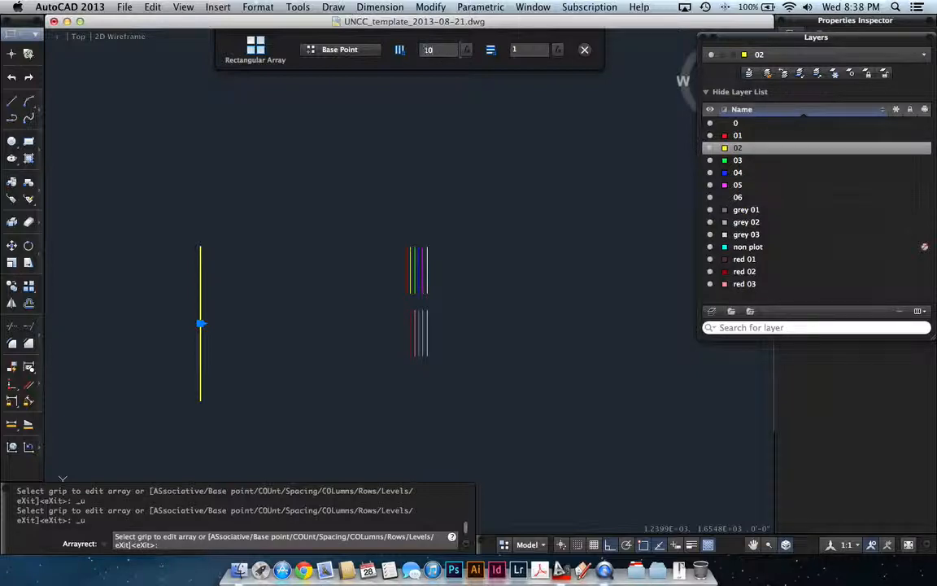
double_click(517, 50)
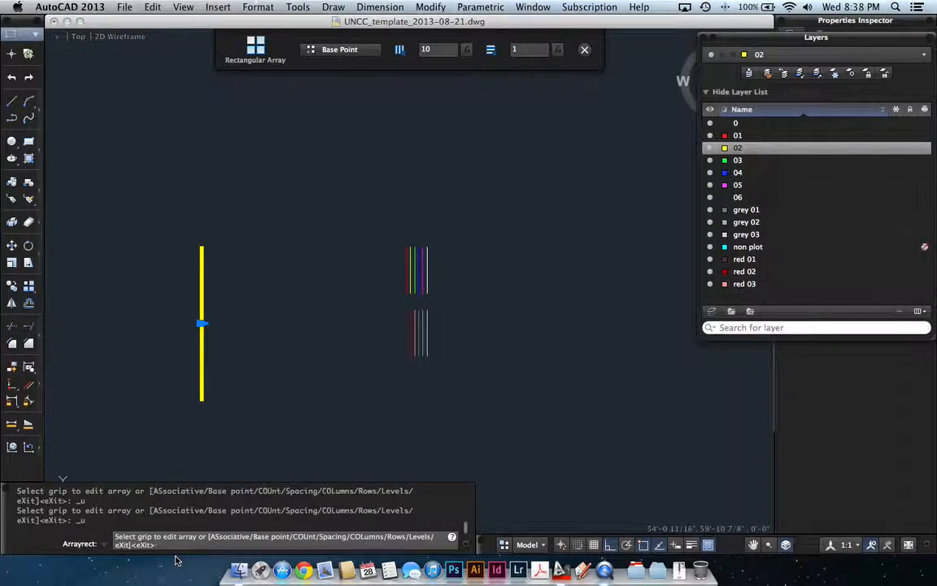
- Set the array's column spacing to 24, accept the default row spacing and finish the array
type("s")
key("Return")
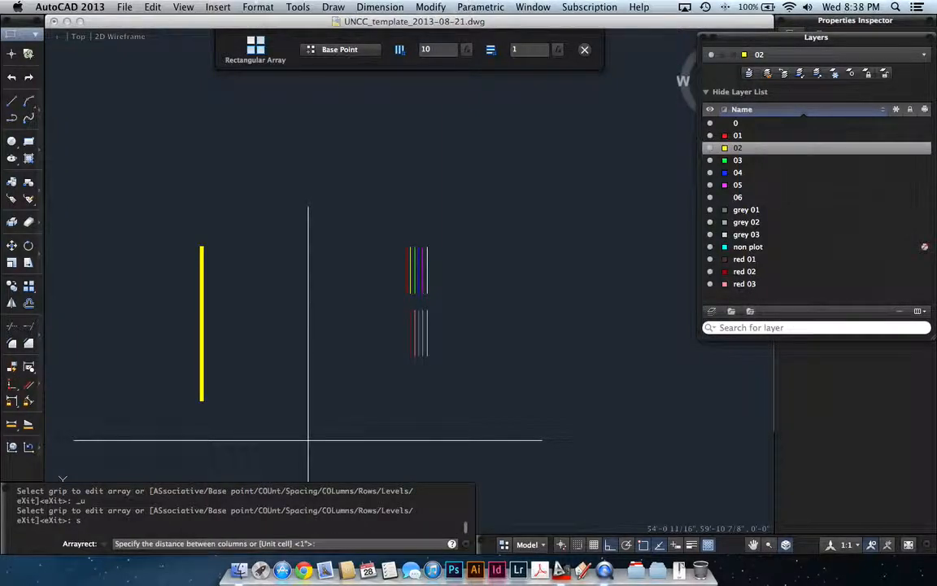
key("Return")
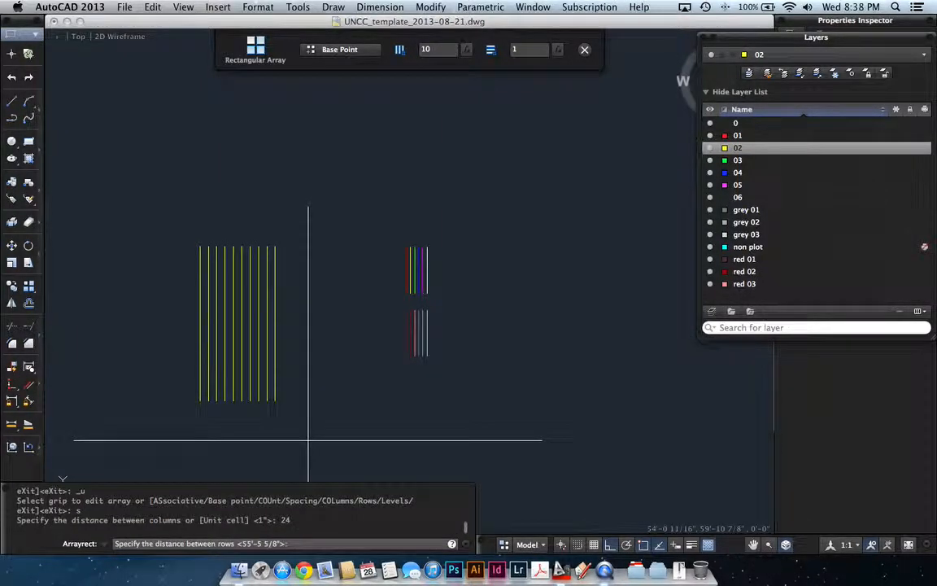
key("Return")
key("Return")
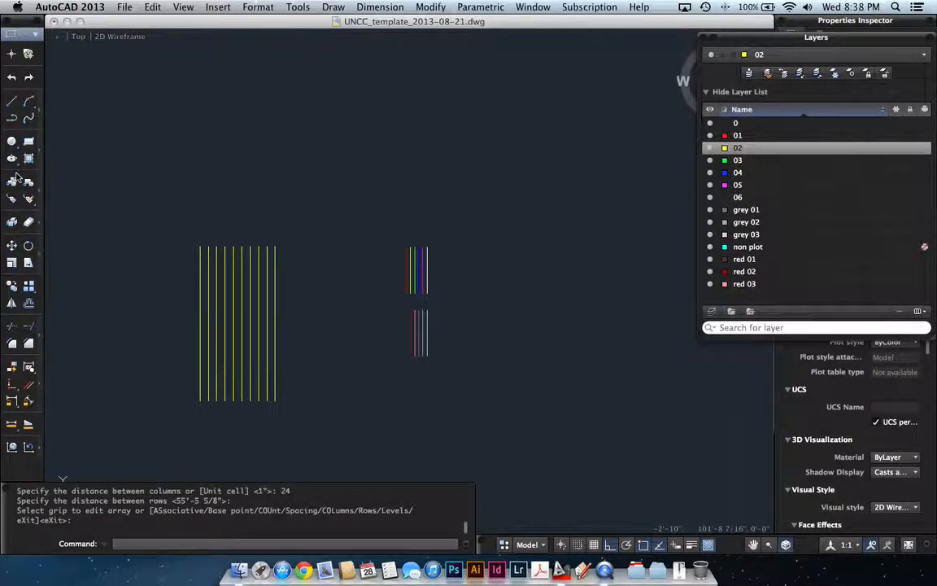
- Draw a circle centred on the midpoint of a middle array line, wider than the array but shorter than its lines
left_click(11, 140)
left_click(234, 324)
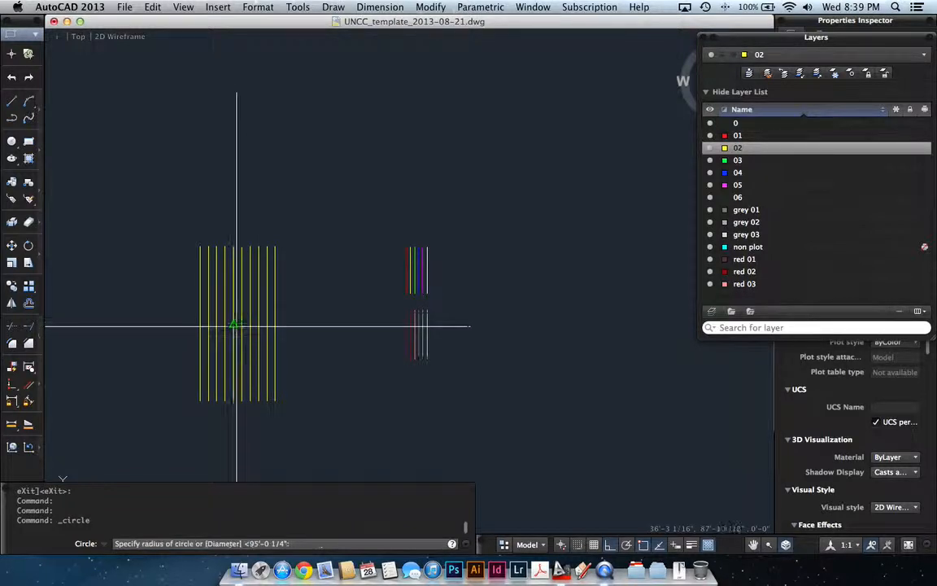
left_click(302, 270)
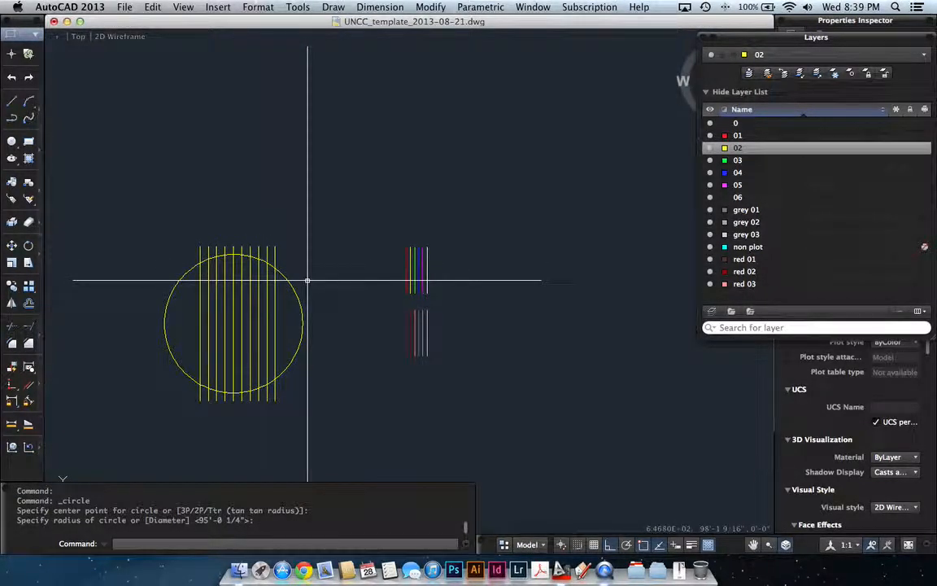
- Try to trim the array lines above the circle, using the circle as the cutting edge
type("tr")
key("Return")
left_click(287, 278)
key("Return")
scroll(284, 265, "up", 3)
left_click(290, 246)
left_click(230, 229)
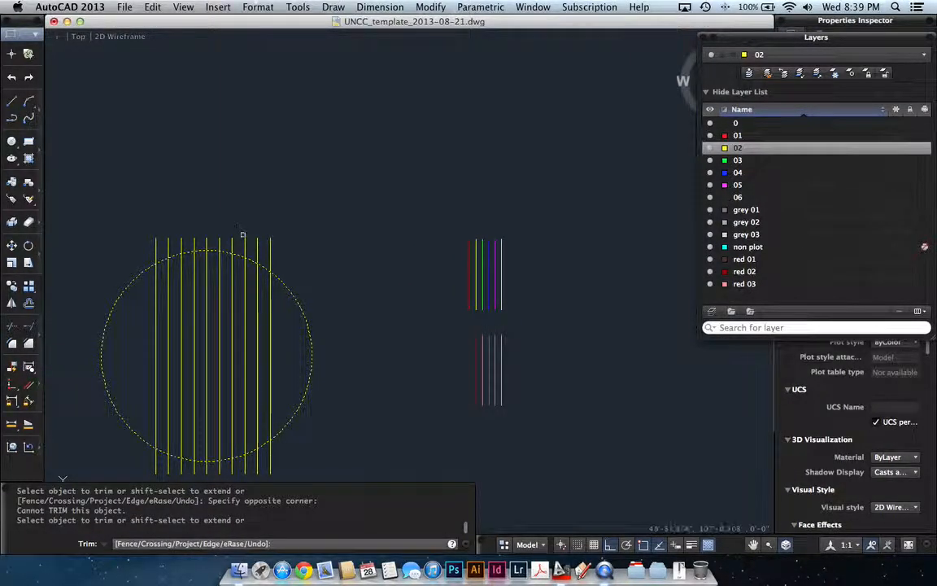
key("Escape")
- Explode the rectangular array into separate lines
left_click(244, 241)
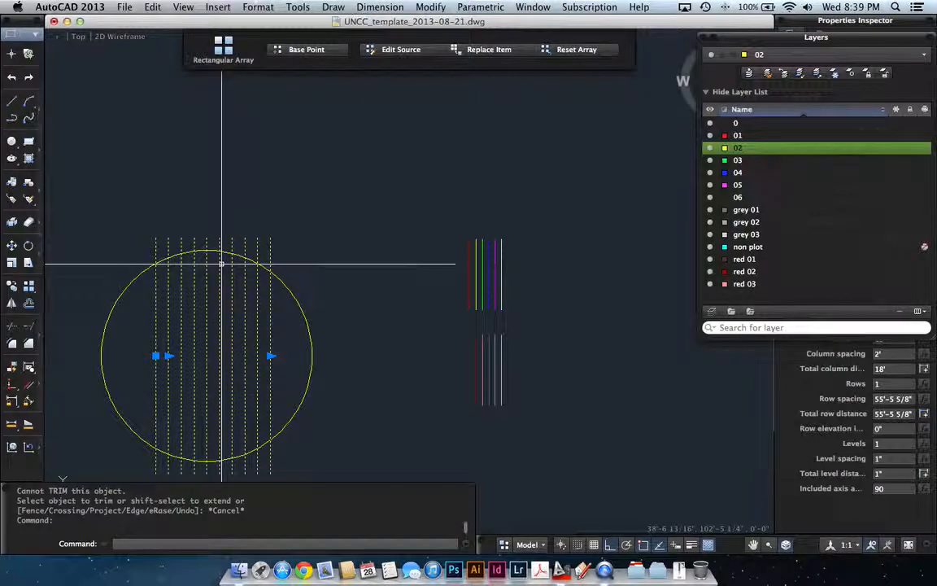
type("explode")
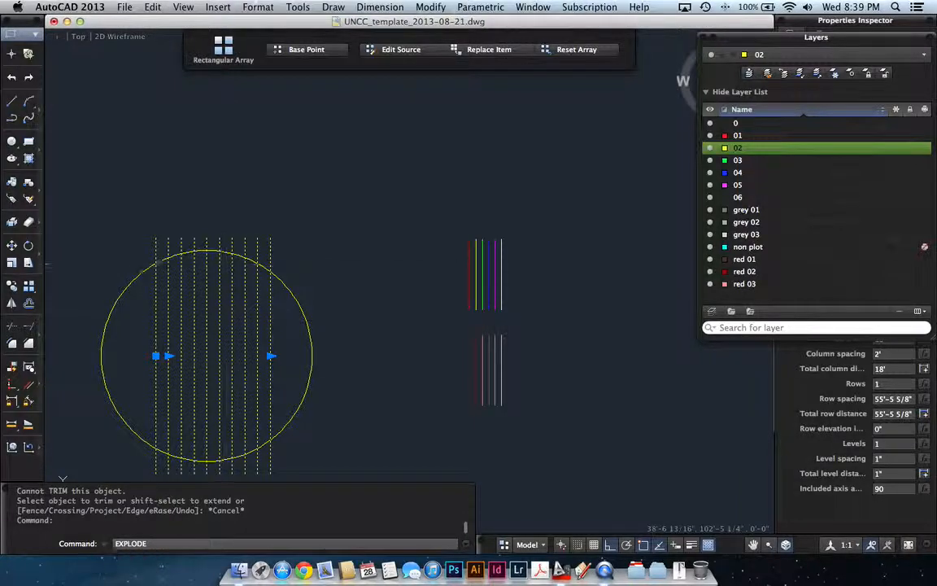
key("Return")
left_click(264, 215)
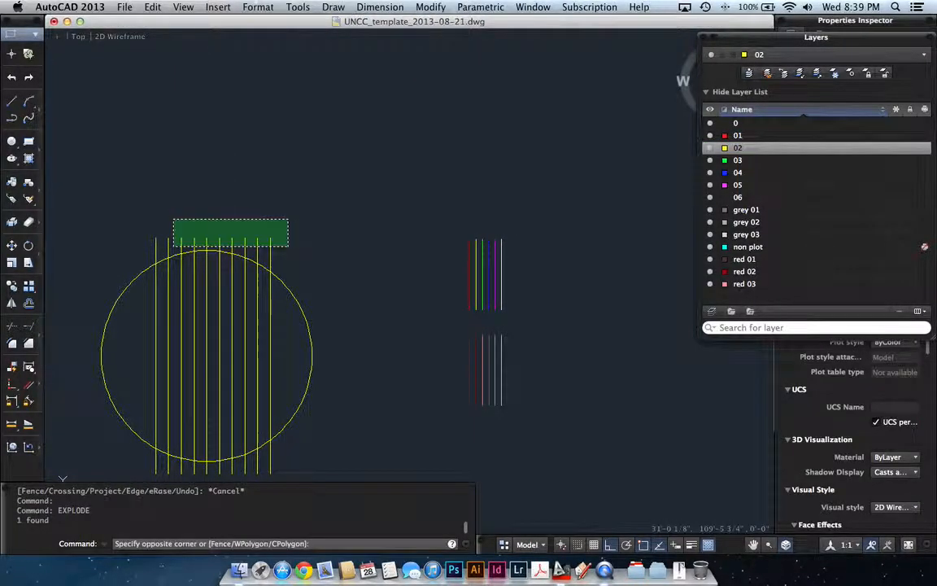
left_click(144, 243)
key("Escape")
- Trim the exploded lines above and below the circle, using the circle as the cutting edge
type("tr")
key("Return")
left_click(331, 291)
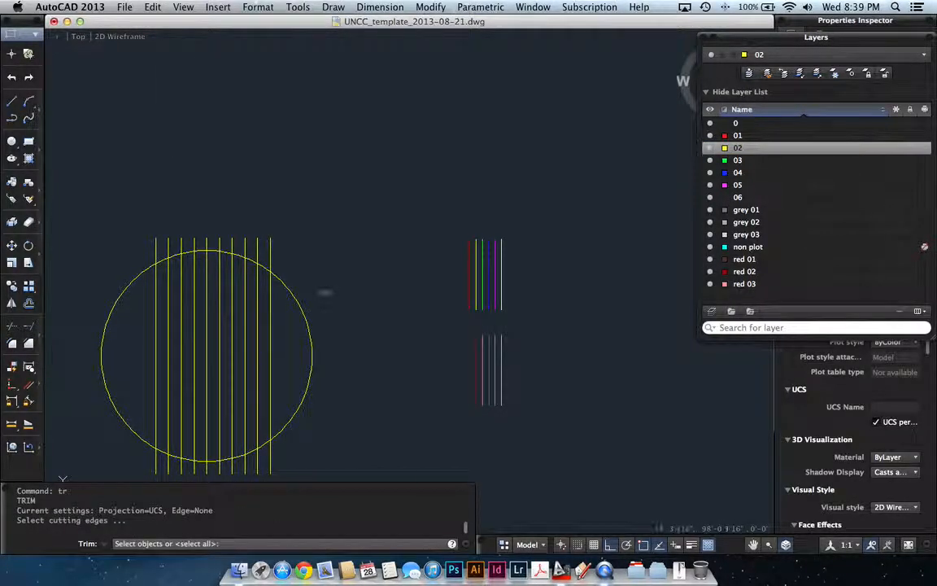
left_click(288, 316)
key("Return")
left_click(287, 244)
left_click(134, 213)
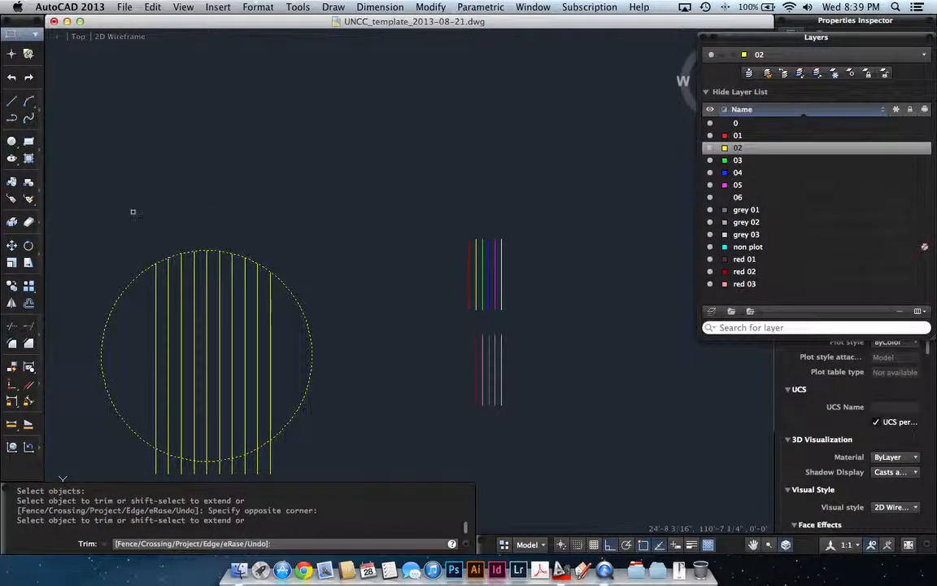
scroll(209, 198, "down", 3)
scroll(244, 341, "up", 2)
left_click(271, 345)
left_click(132, 330)
key("Return")
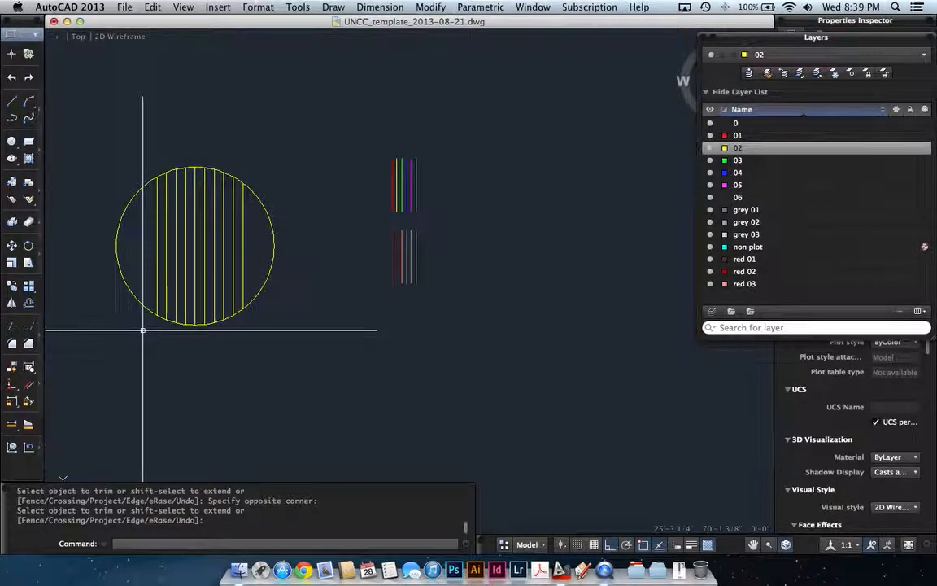
- Undo the trimming and the exploding of the array
type("u")
key("Return")
key("Return")
key("Return")
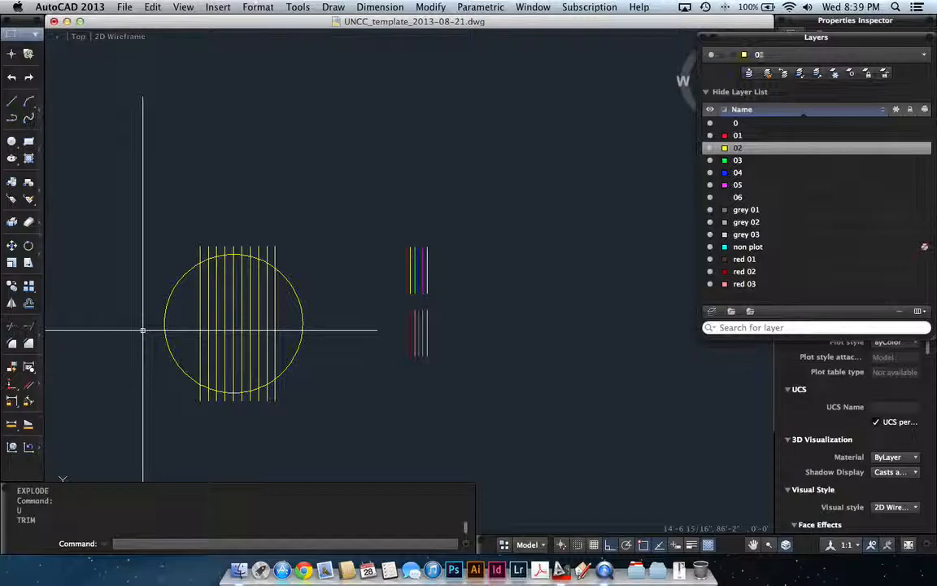
- Explode the array of ten vertical lines crossing the circle into individual lines
left_click(199, 314)
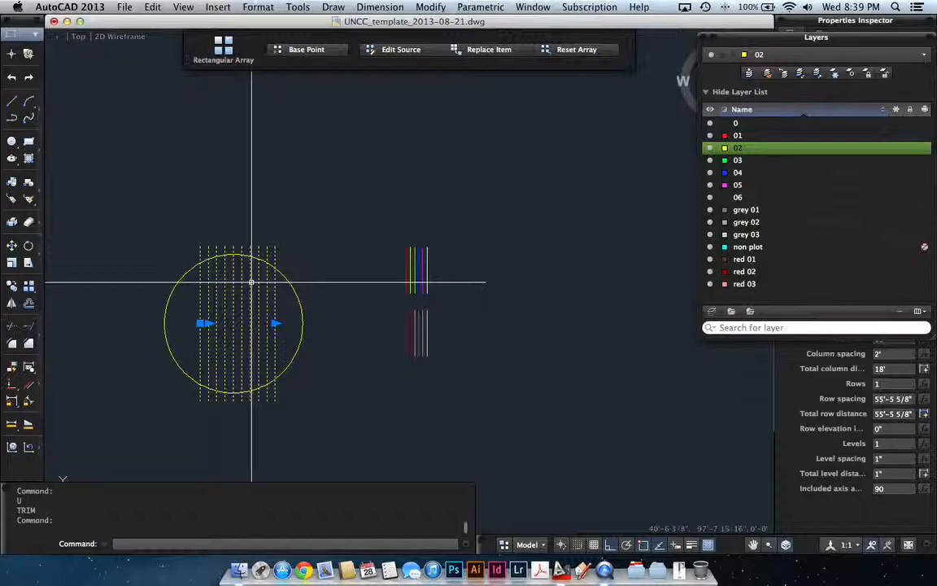
type("explode")
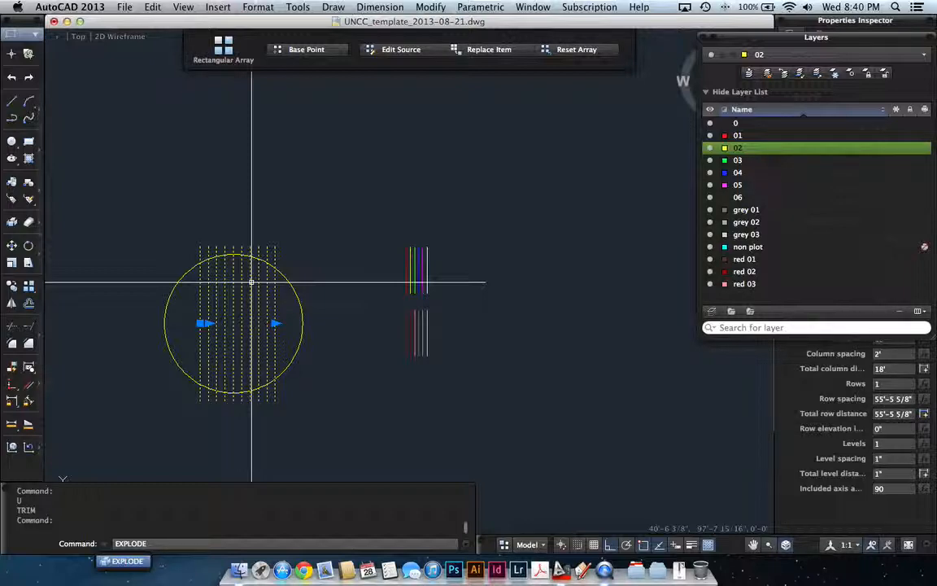
key("Return")
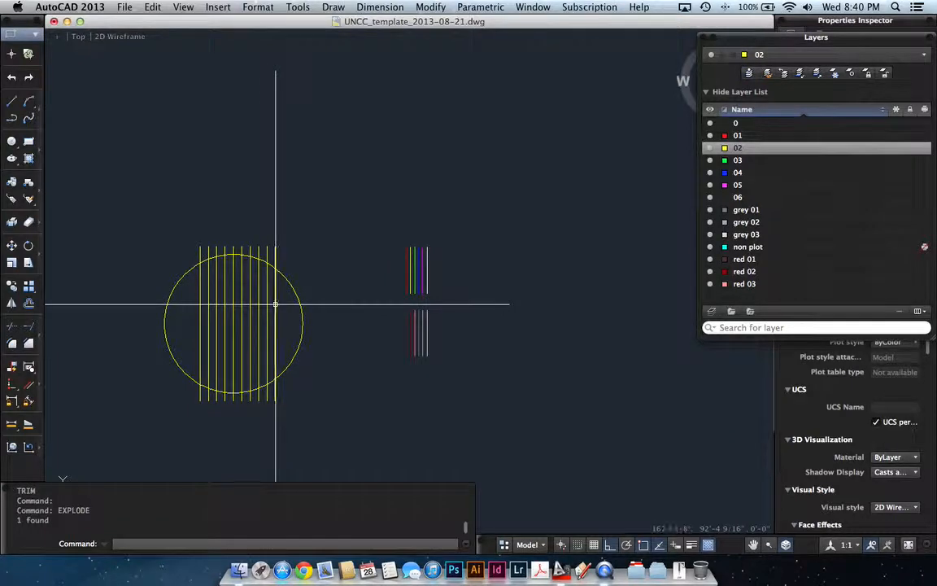
- Trim the ten vertical lines above and below the circle, using the circle as the cutting edge
left_click(275, 303)
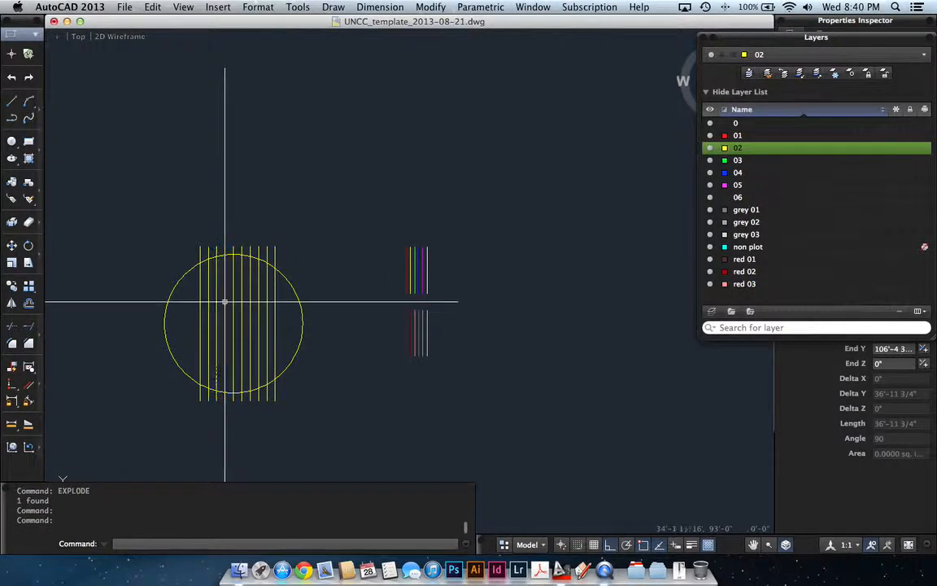
key("Escape")
type("trt")
key("Return")
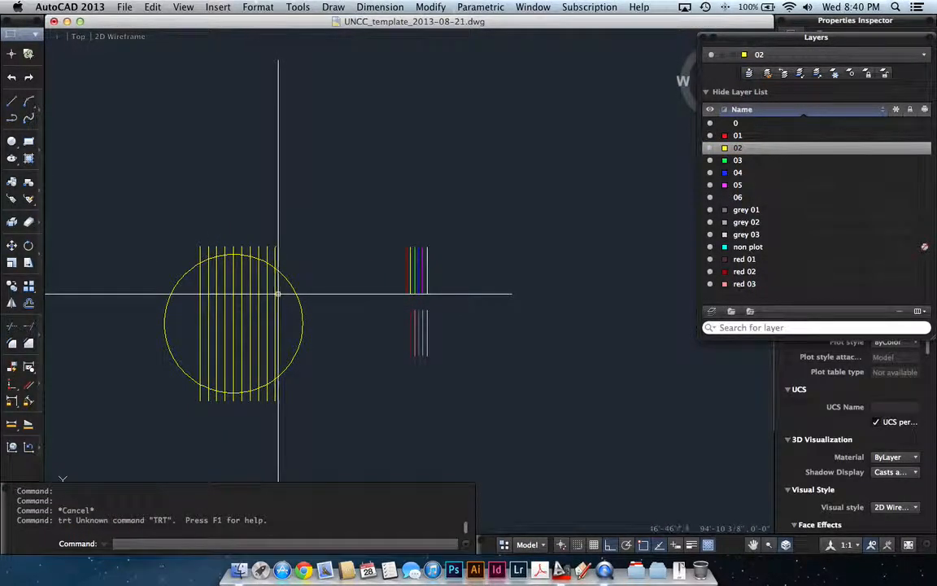
type("tr")
key("Return")
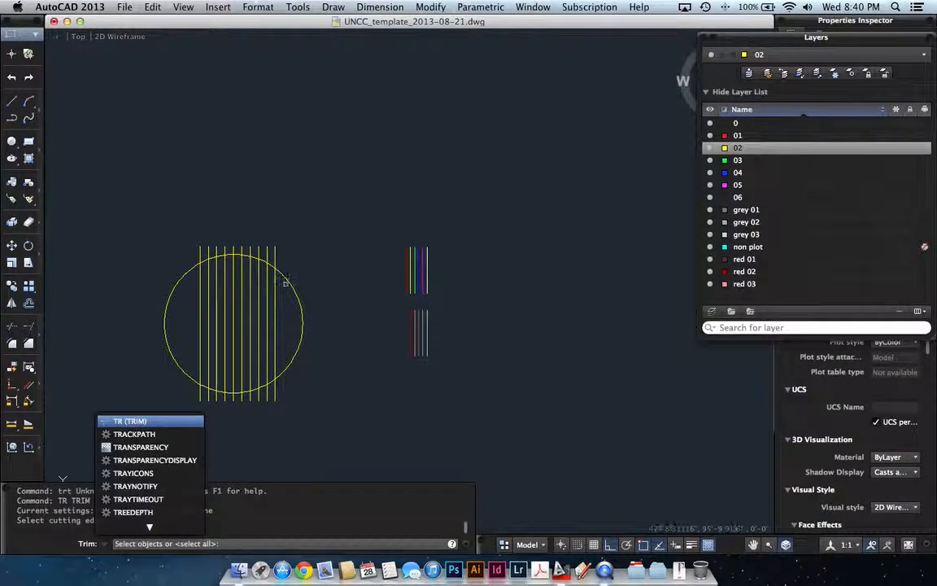
left_click(284, 282)
key("Return")
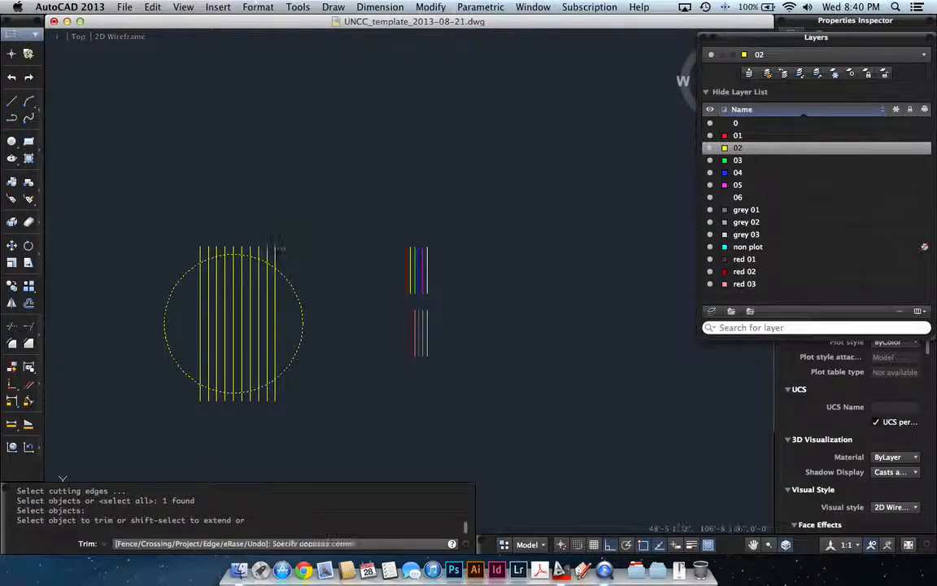
left_click(192, 236)
left_click(307, 423)
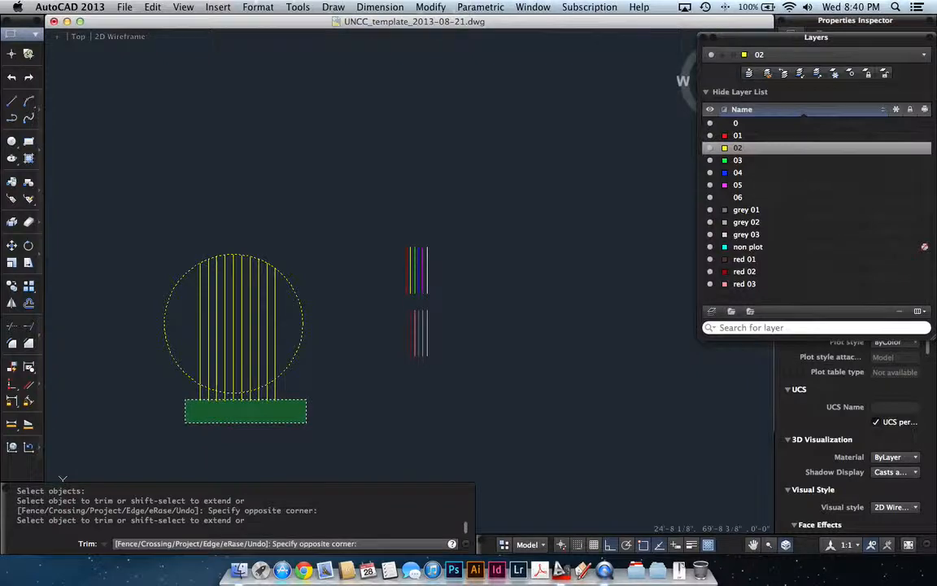
left_click(186, 399)
key("Return")
- Erase the circle together with the ten trimmed lines inside it
type("e")
key("Return")
left_click(309, 403)
left_click(147, 244)
key("Return")
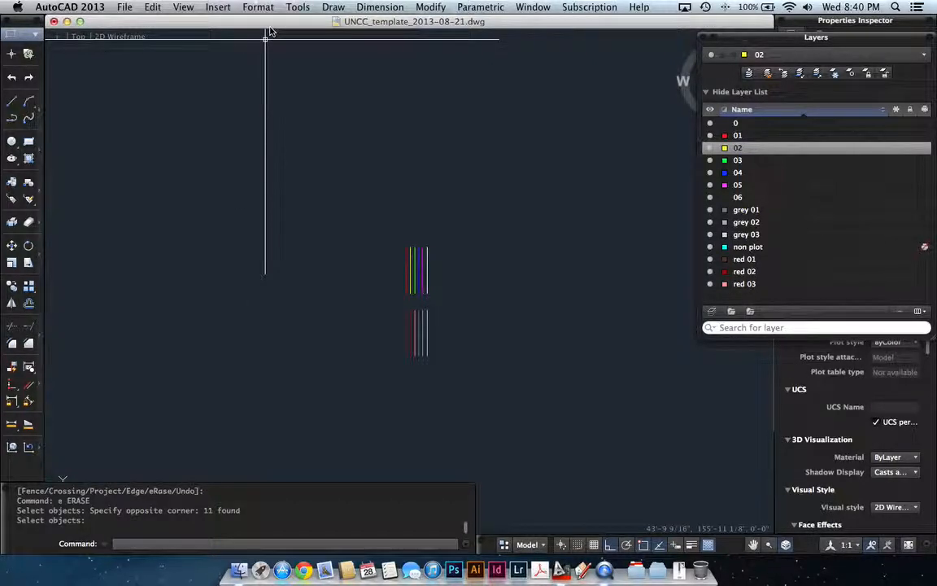
- Regenerate the whole drawing with REGENALL to refresh the display of the remaining coloured lines
scroll(444, 257, "up", 1)
scroll(443, 258, "up", 1)
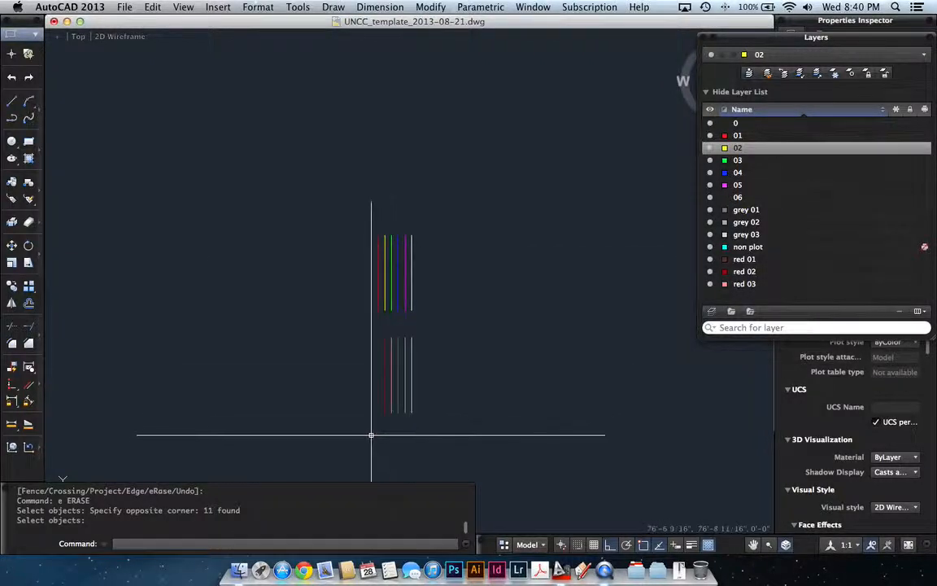
scroll(389, 356, "up", 3)
scroll(388, 332, "down", 3)
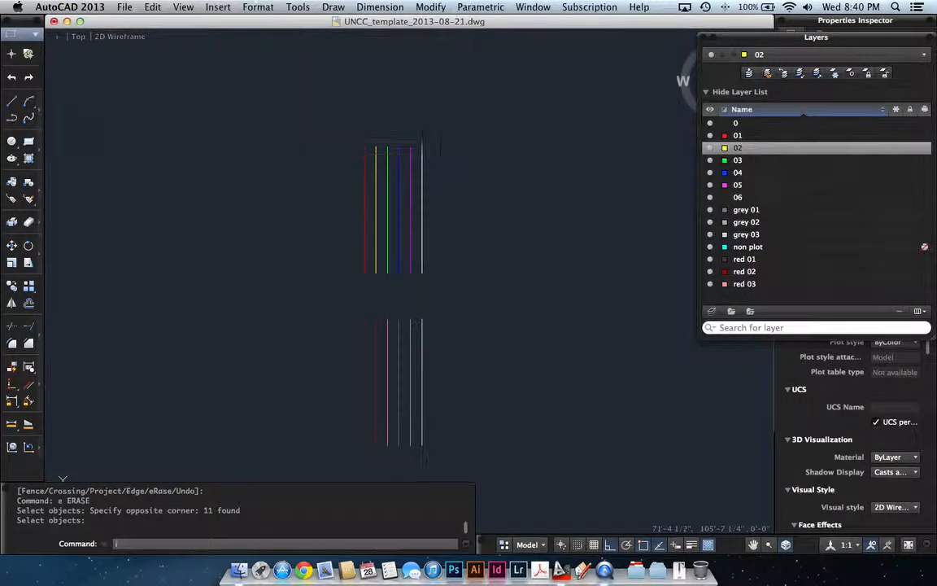
type("REgenall")
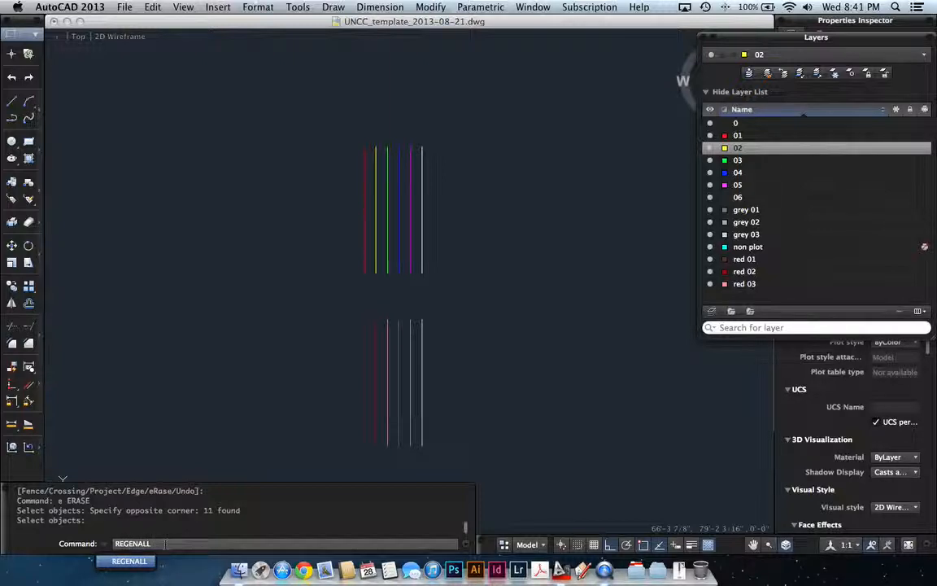
key("Return")
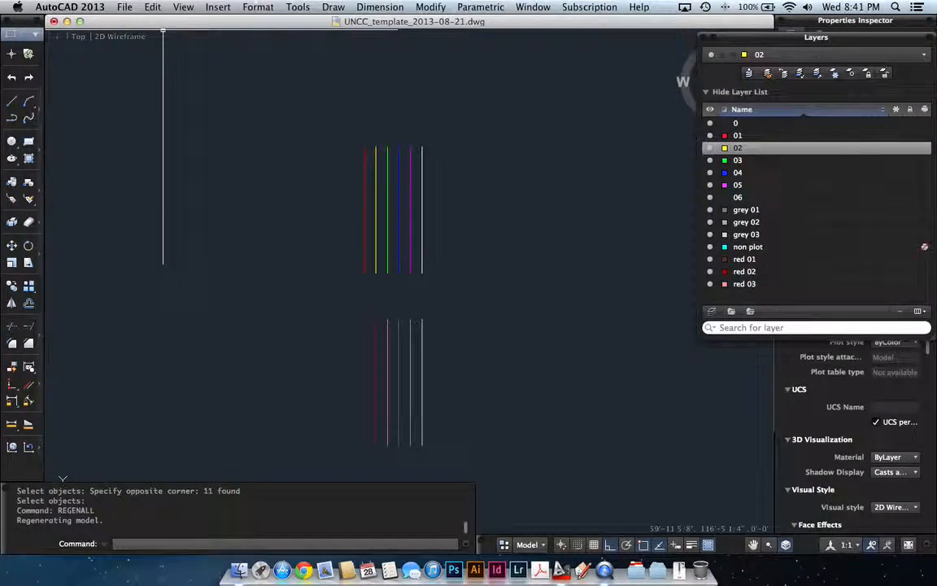
- Save the drawing under the new name Test_2013-08-28 on the Desktop in AutoCAD 2013 Drawing format
left_click(125, 7)
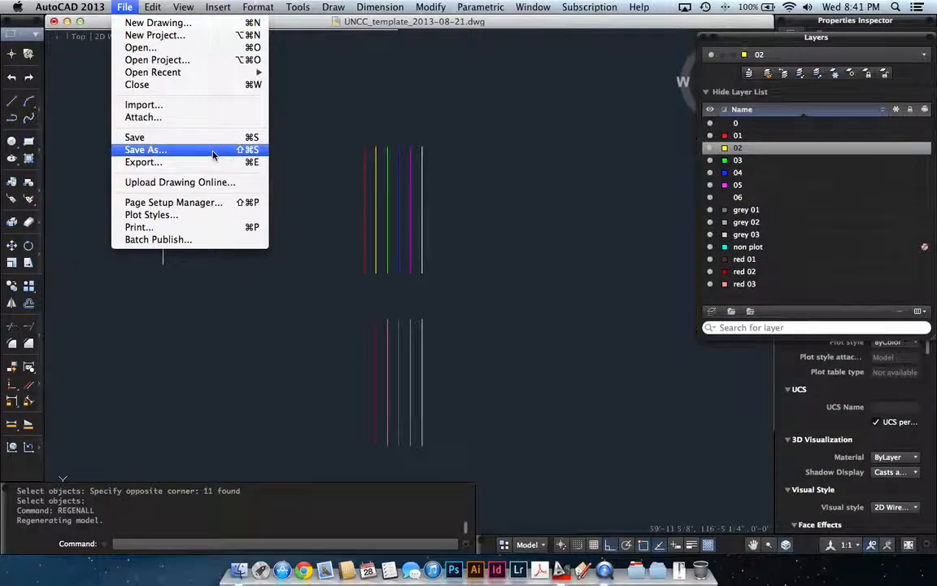
left_click(213, 150)
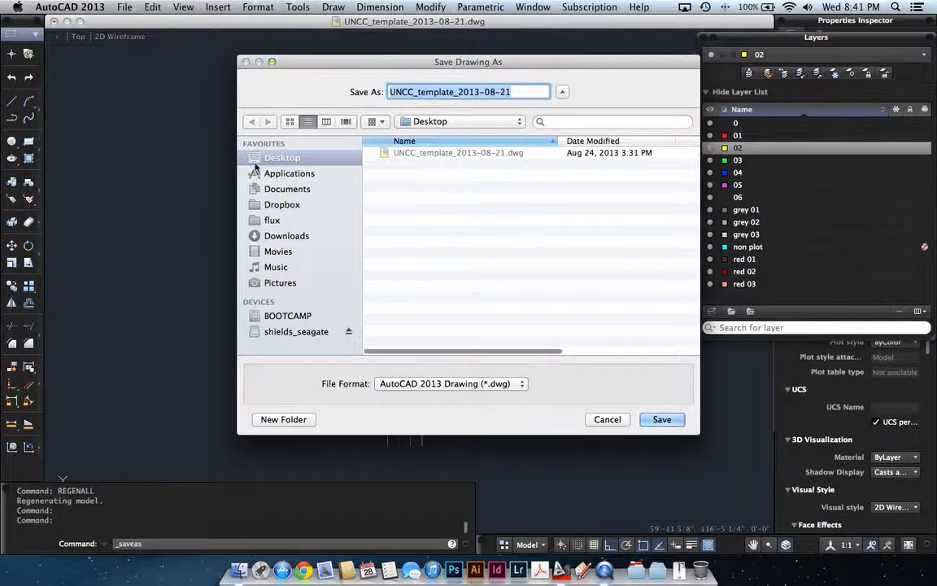
left_click(419, 91)
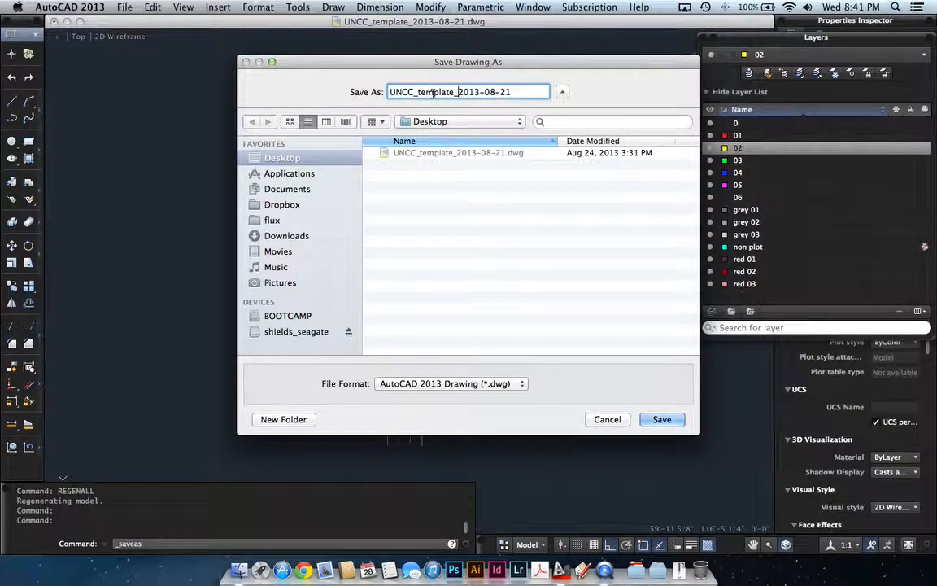
left_click_drag(456, 92, 389, 92)
type("Test")
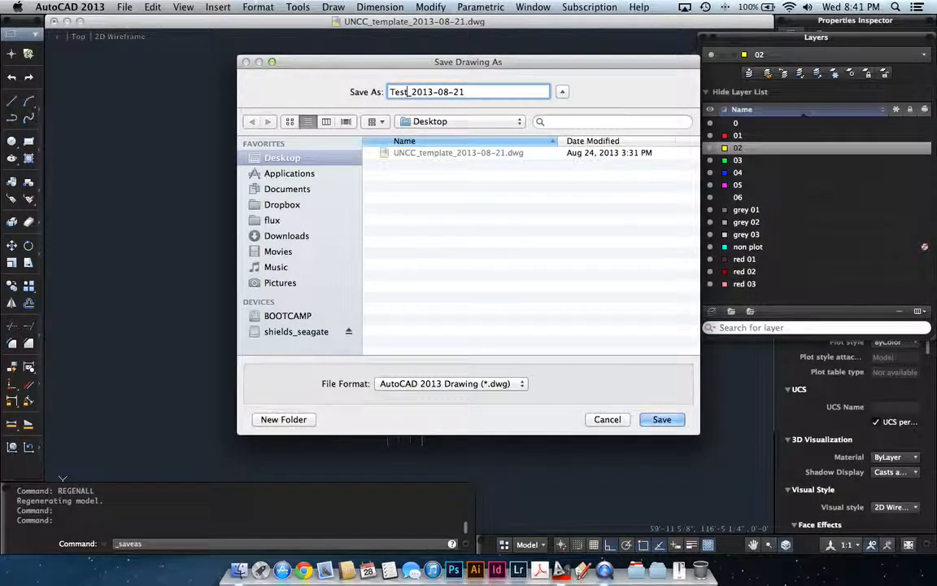
double_click(458, 91)
type("28")
left_click(659, 420)
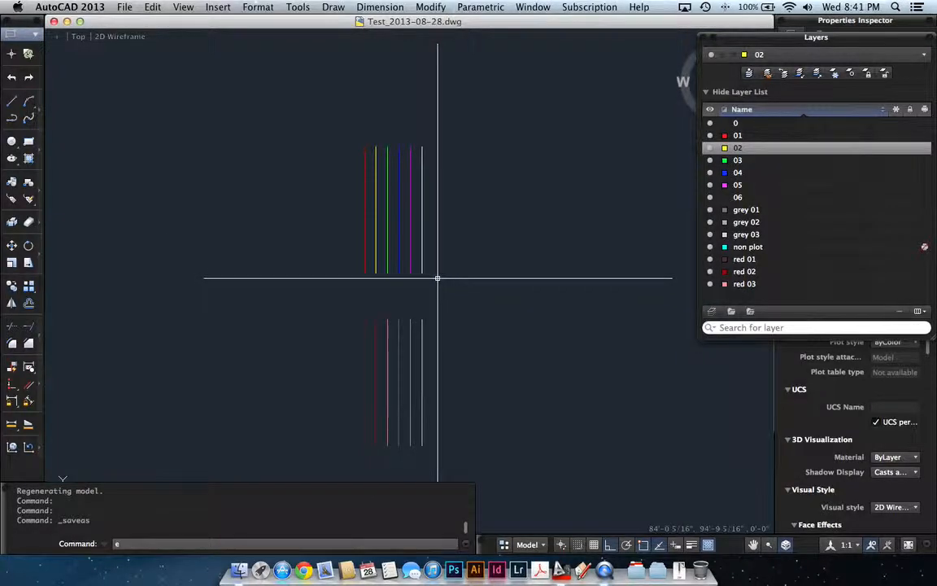
- Erase the lower group of lines and the red, yellow, green and blue lines of the upper group
type("e")
key("Return")
left_click(487, 445)
left_click(320, 307)
key("Return")
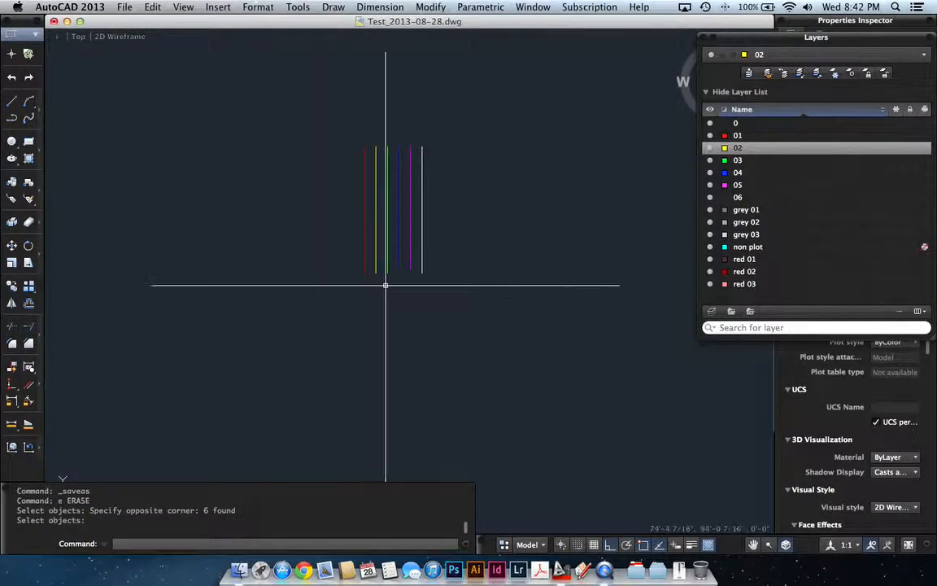
left_click(403, 282)
left_click(332, 249)
key("Return")
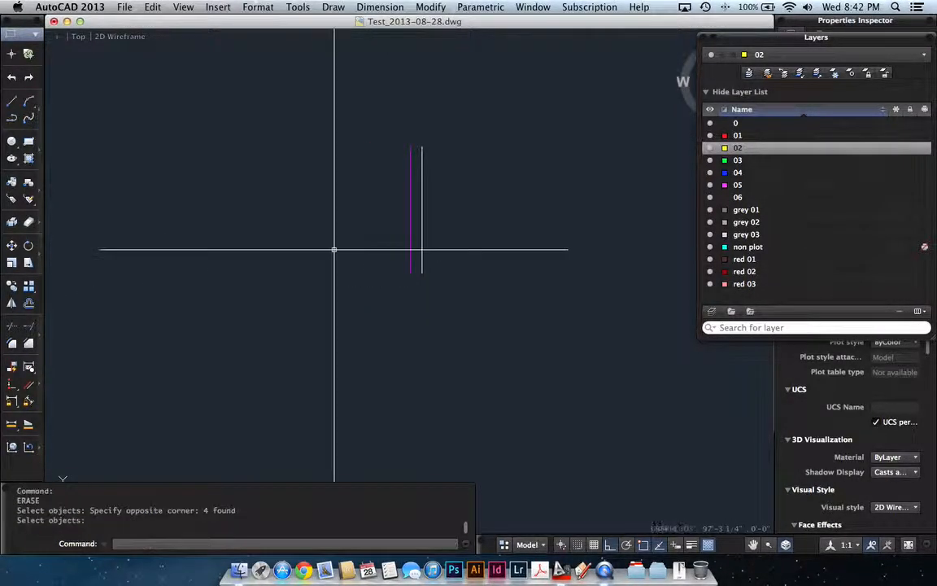
- Open UNCC_template_2013-08-21.dwg from the Desktop and switch it from the 11x17 layout to model space
left_click(125, 7)
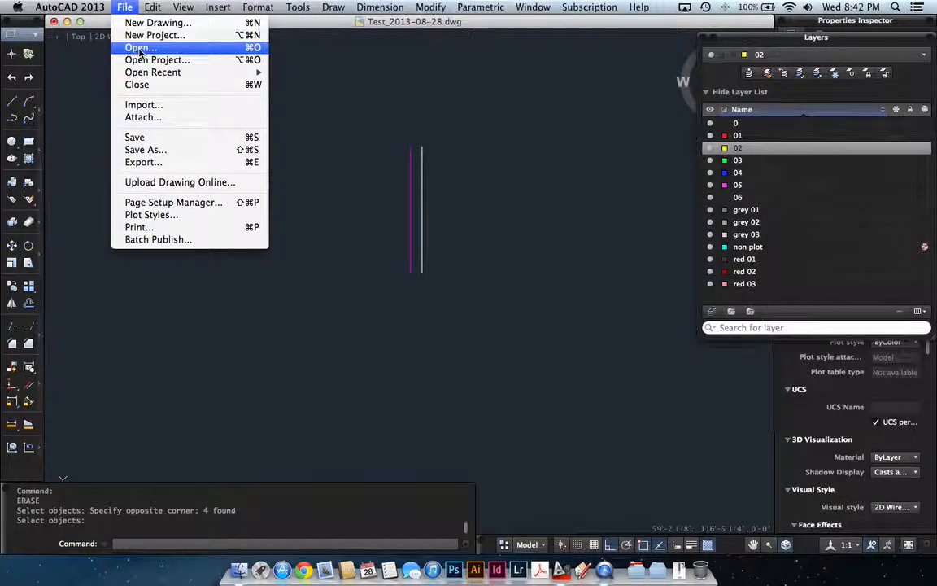
left_click(140, 49)
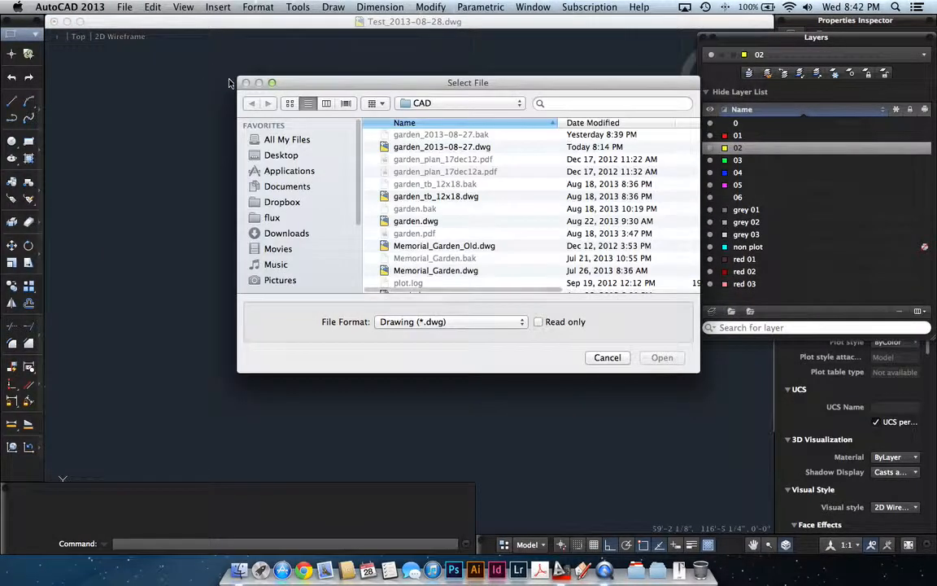
left_click(290, 155)
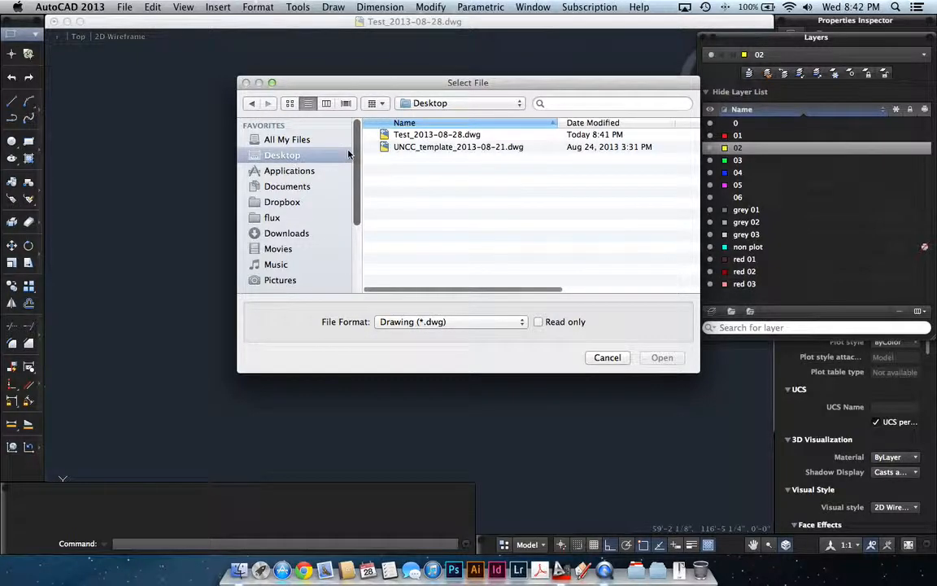
left_click(409, 148)
left_click(649, 359)
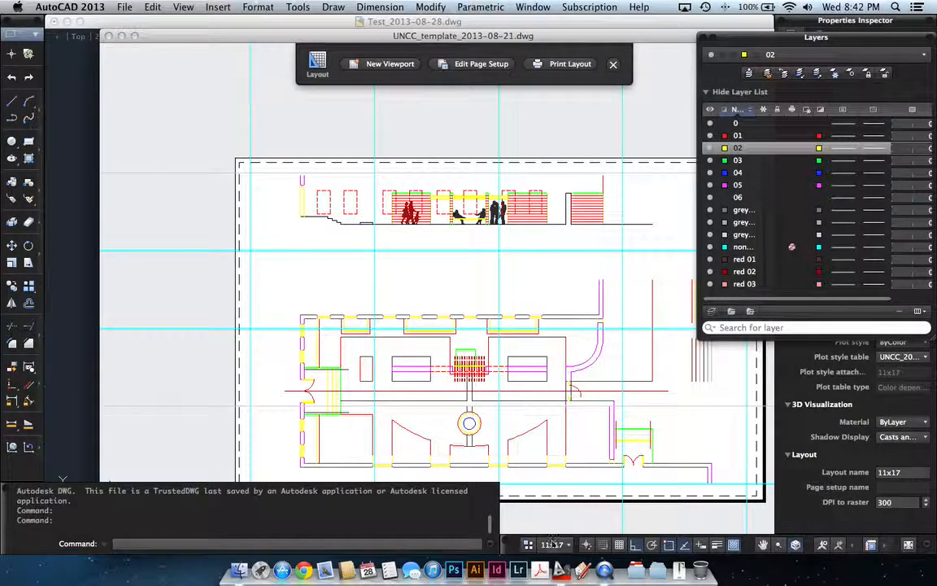
left_click(552, 544)
left_click(576, 468)
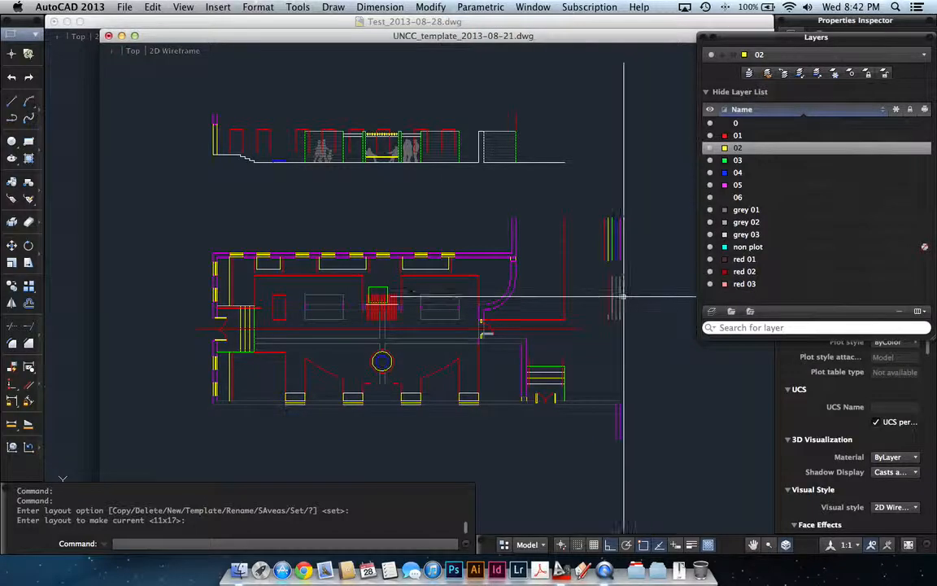
scroll(622, 293, "up", 3)
scroll(631, 301, "up", 2)
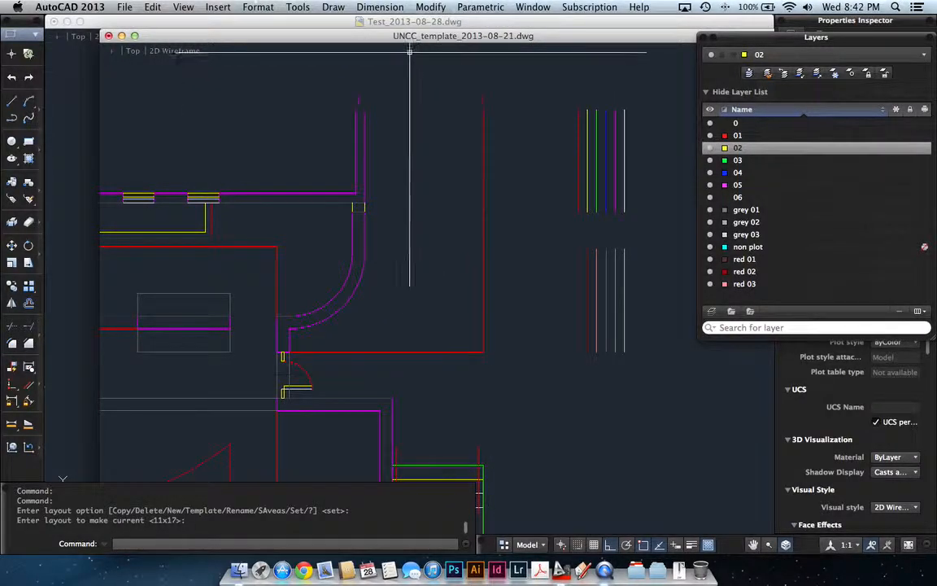
- View the Test_2013-08-28 drawing, then return to the UNCC_template_2013-08-21 drawing
left_click(390, 26)
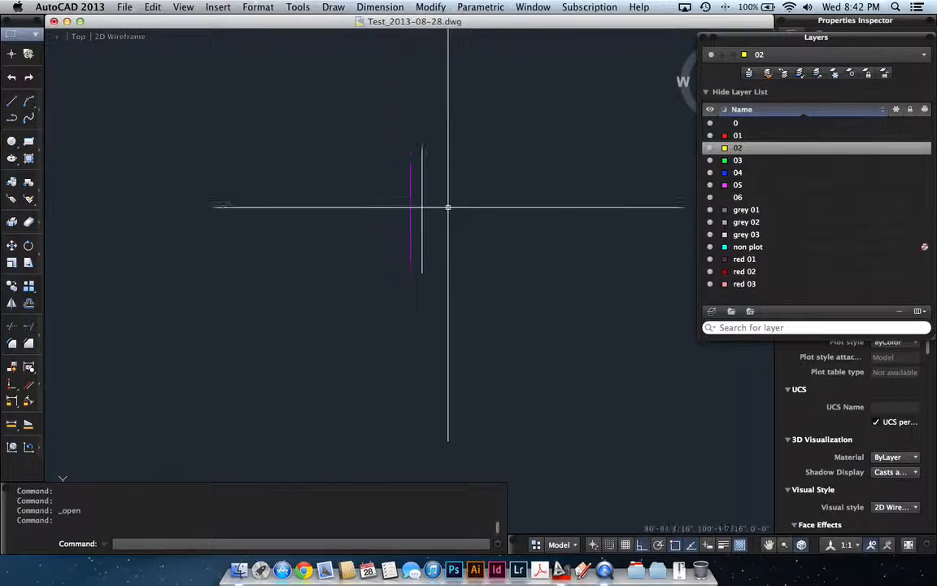
scroll(421, 228, "down", 2)
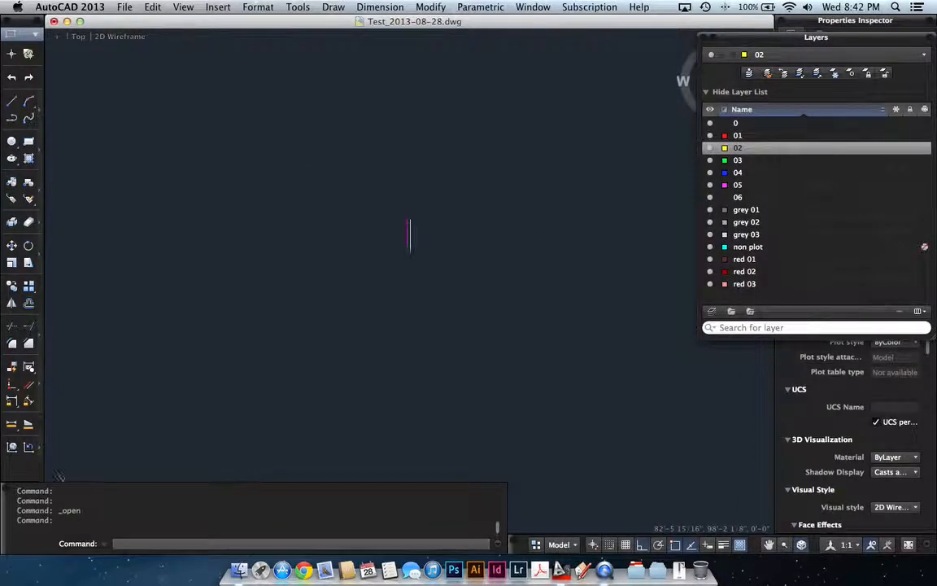
left_click(532, 6)
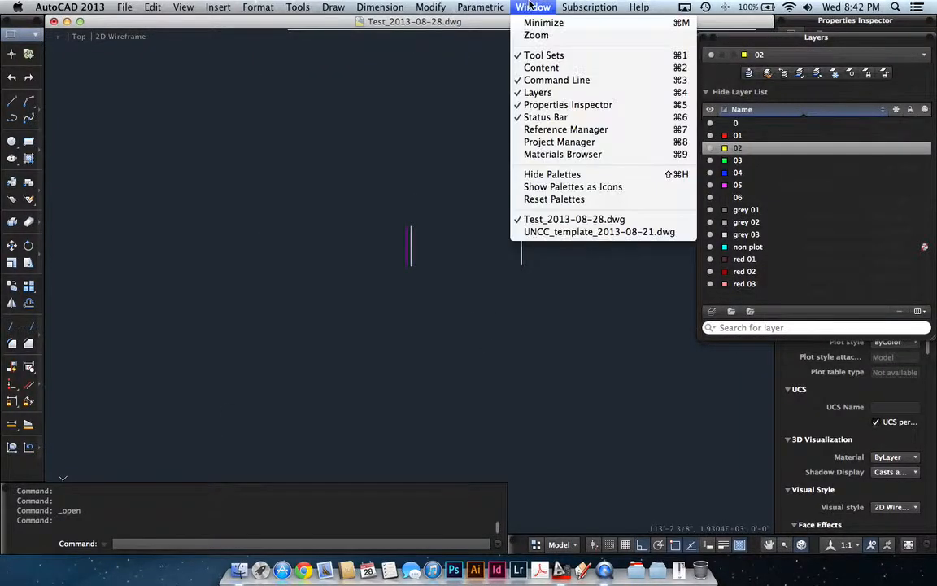
left_click(569, 231)
- Copy the two red lines forming the corner outside the curved wall with COPYBASE, using the upper white line's lower endpoint as base point
type("COPY")
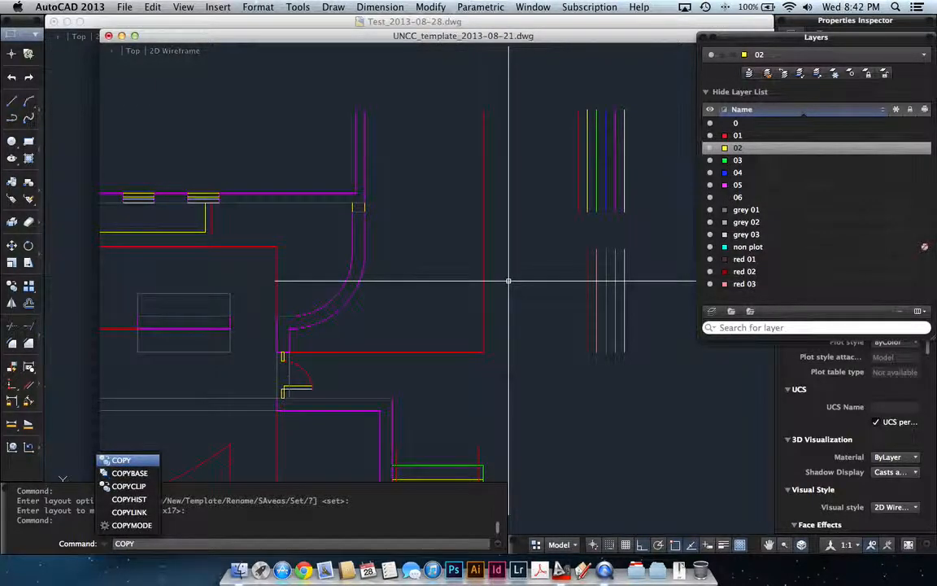
key("Down")
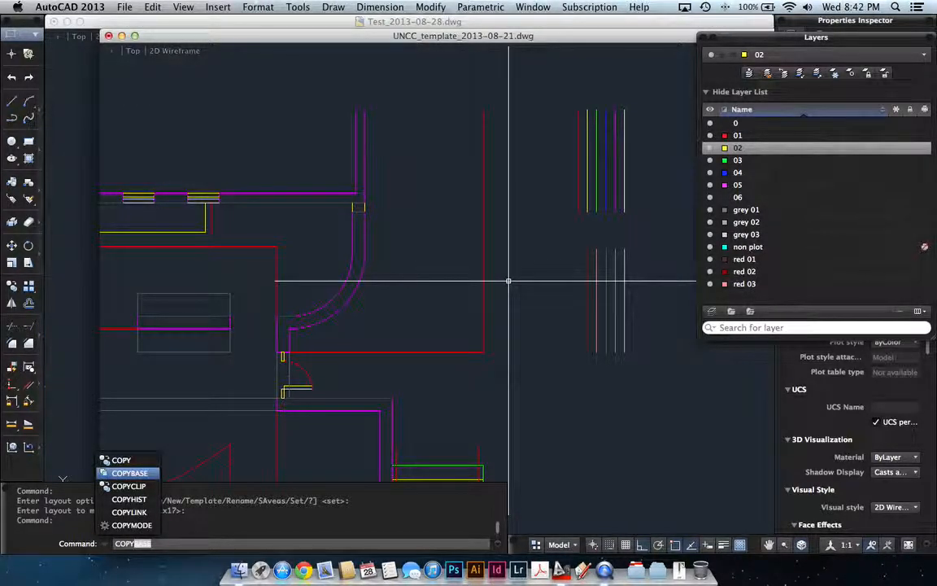
key("Return")
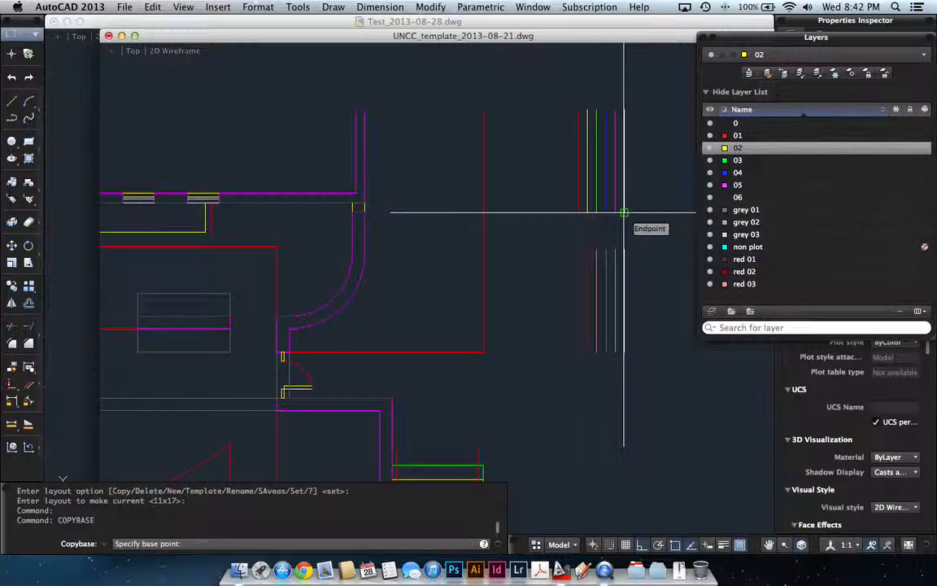
left_click(625, 213)
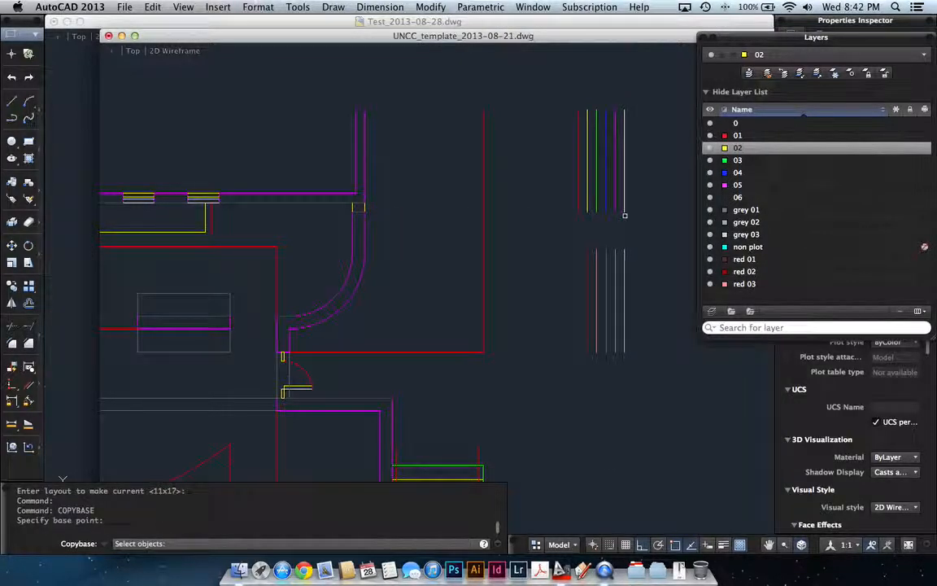
left_click(47, 520)
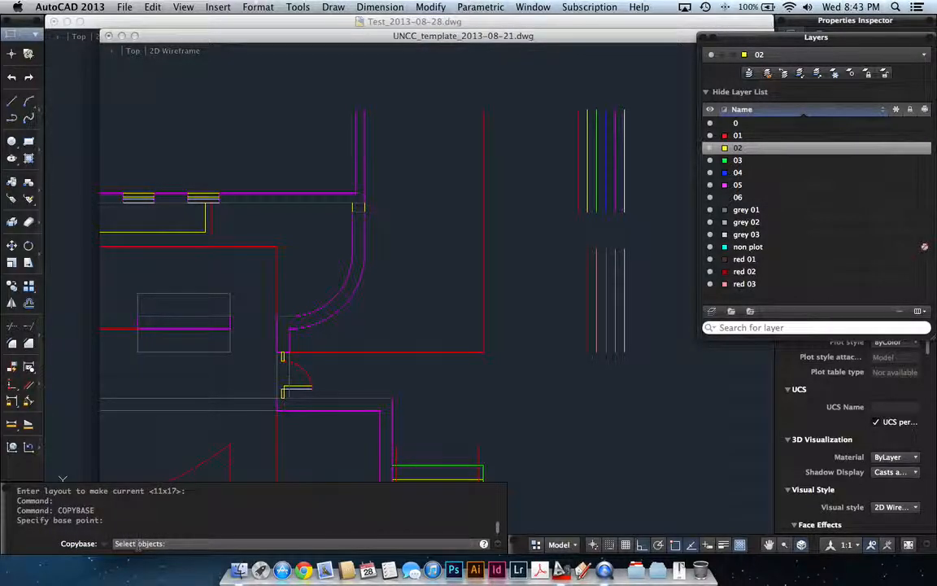
left_click(502, 359)
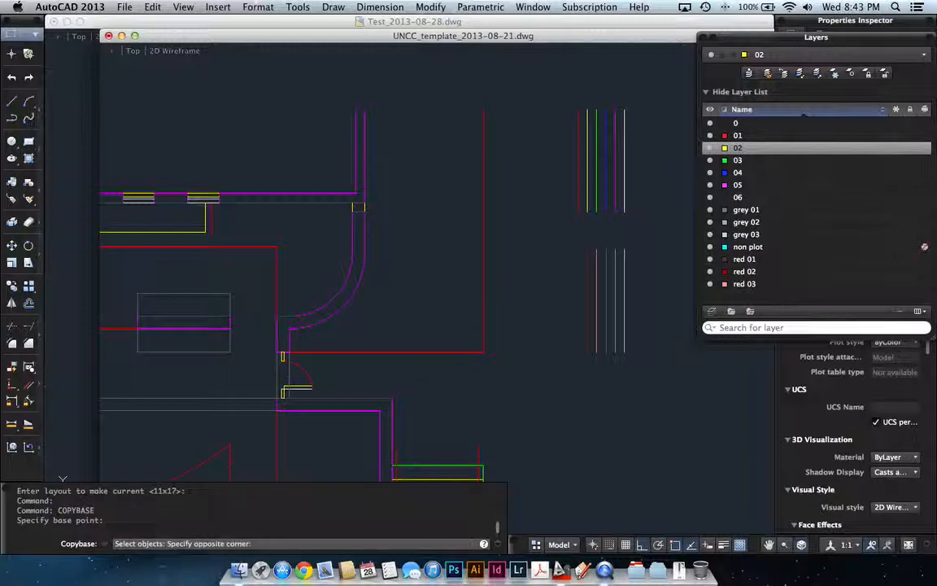
left_click(431, 320)
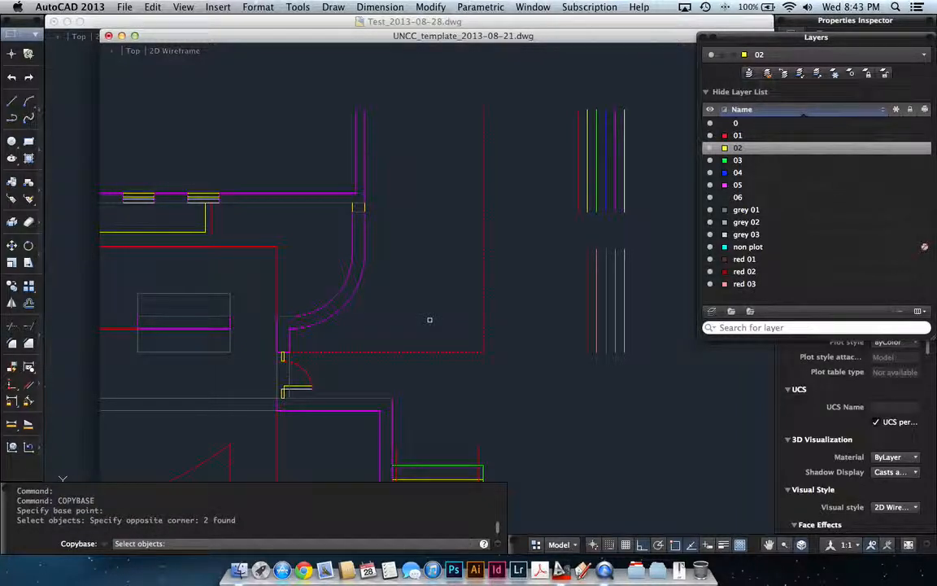
key("Return")
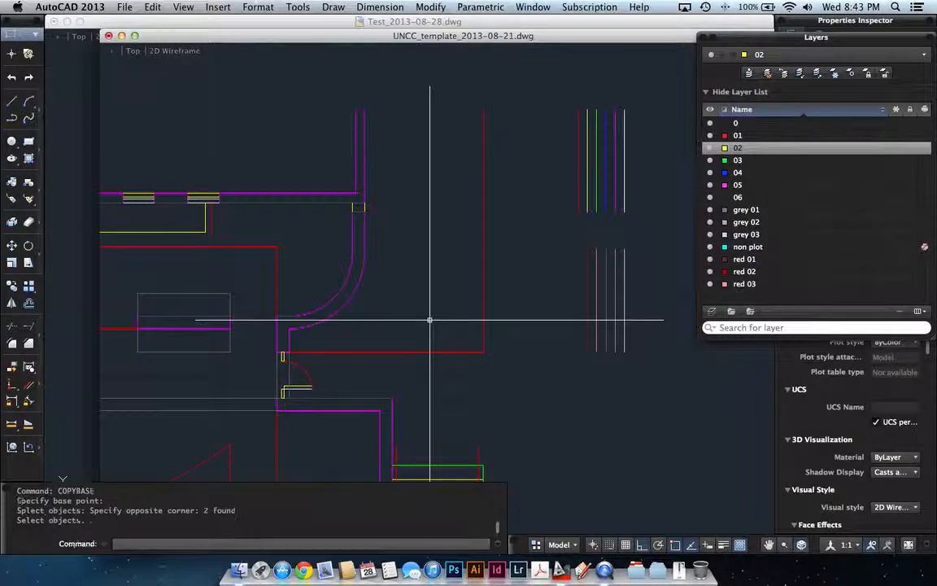
- Paste the two copied red corner lines into the Test_2013-08-28 drawing with PASTECLIP, inserting them at the white line's lower endpoint
left_click(141, 22)
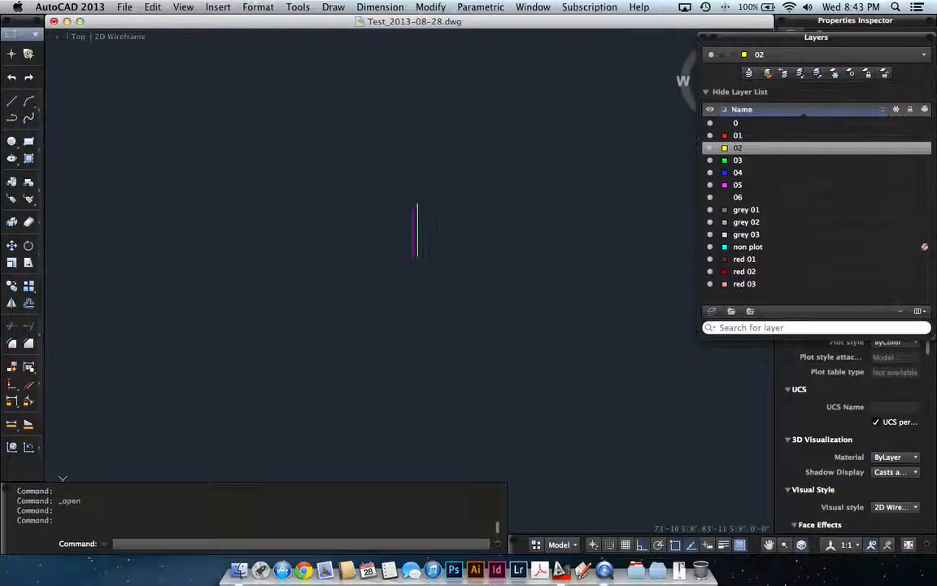
scroll(353, 286, "up", 1)
scroll(350, 244, "up", 1)
type("PASte")
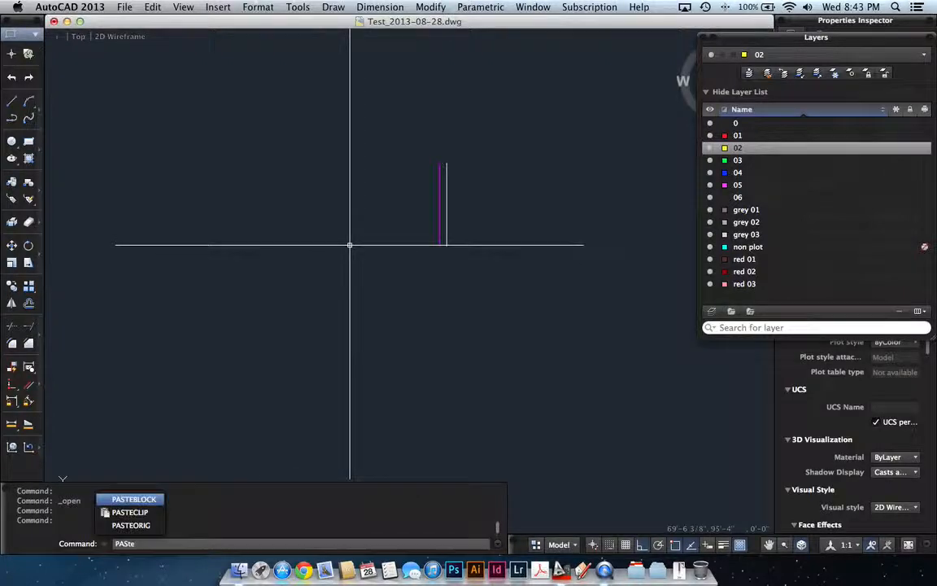
type("clip")
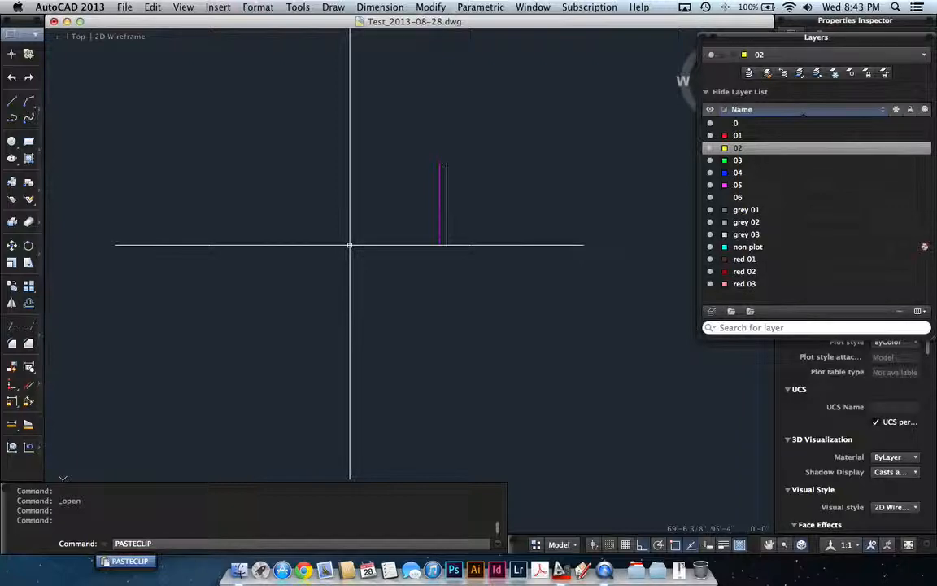
key("Return")
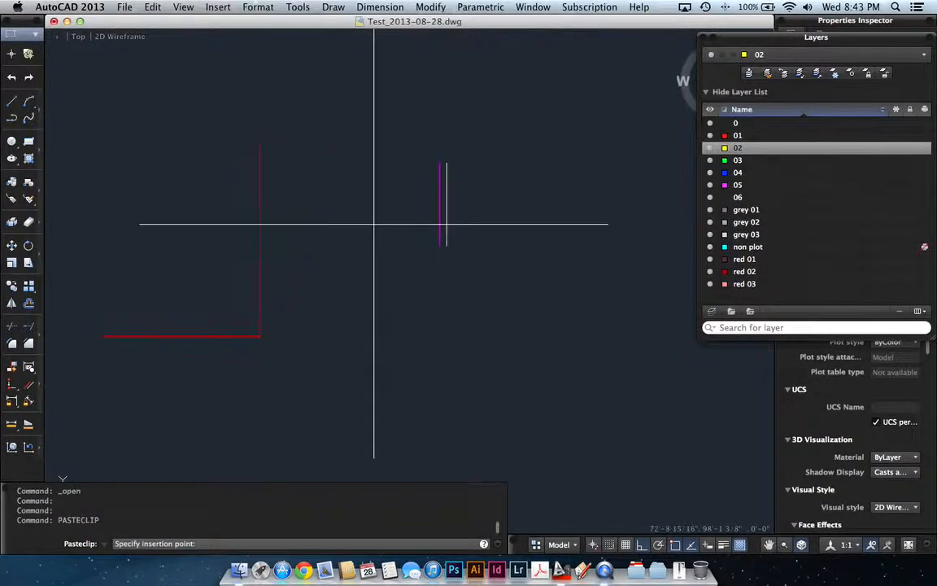
left_click(447, 245)
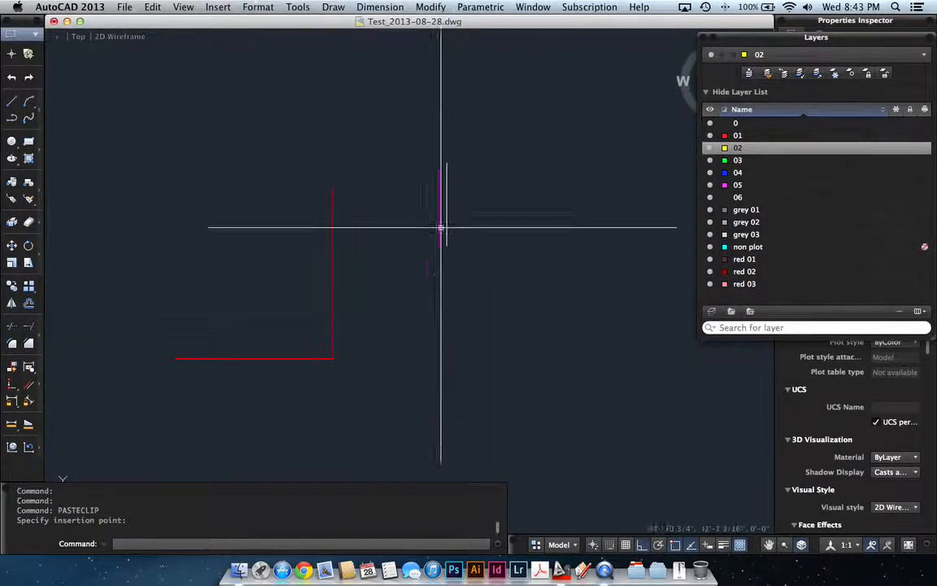
- Return to the UNCC_template_2013-08-21 drawing and copy the two red corner lines outside the curved wall to the clipboard without a base point
left_click(533, 7)
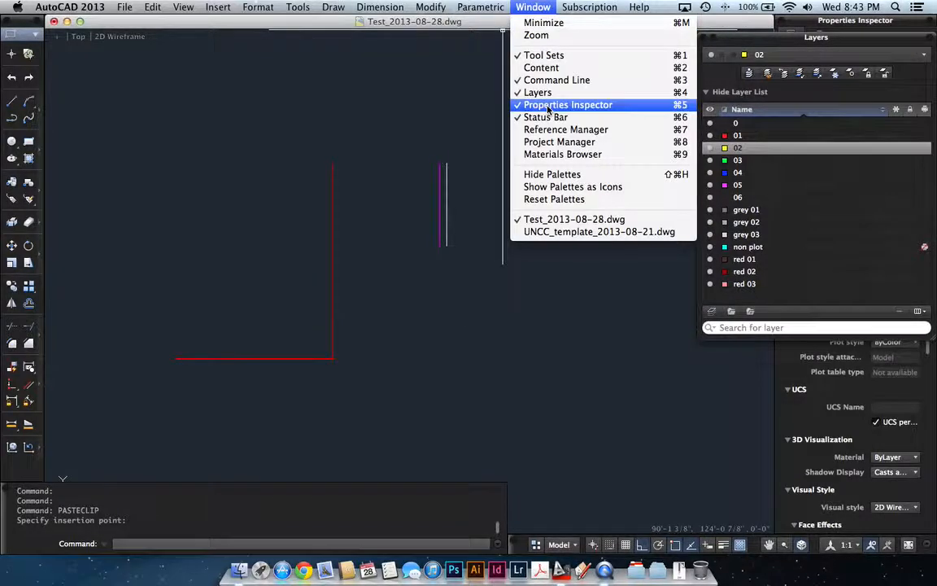
left_click(561, 232)
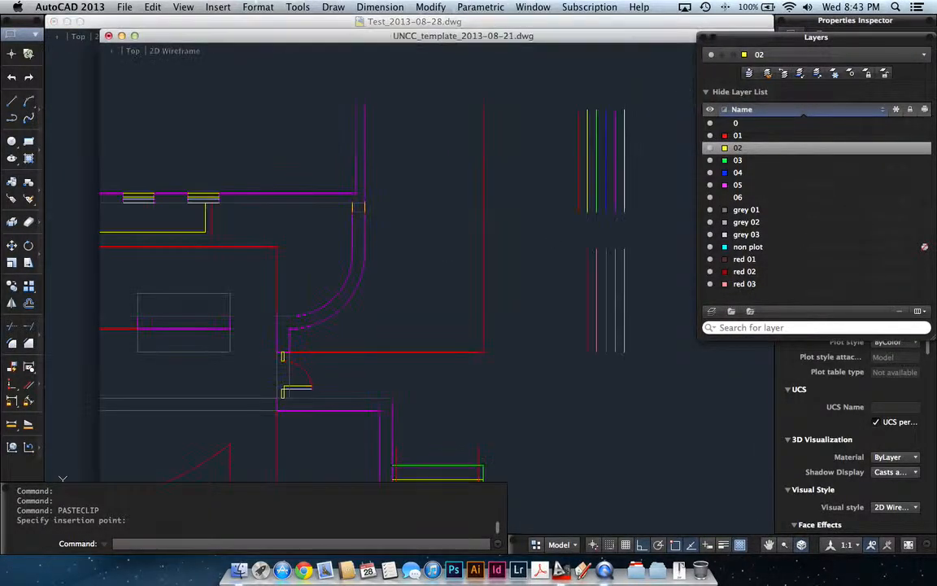
left_click(498, 366)
left_click(472, 340)
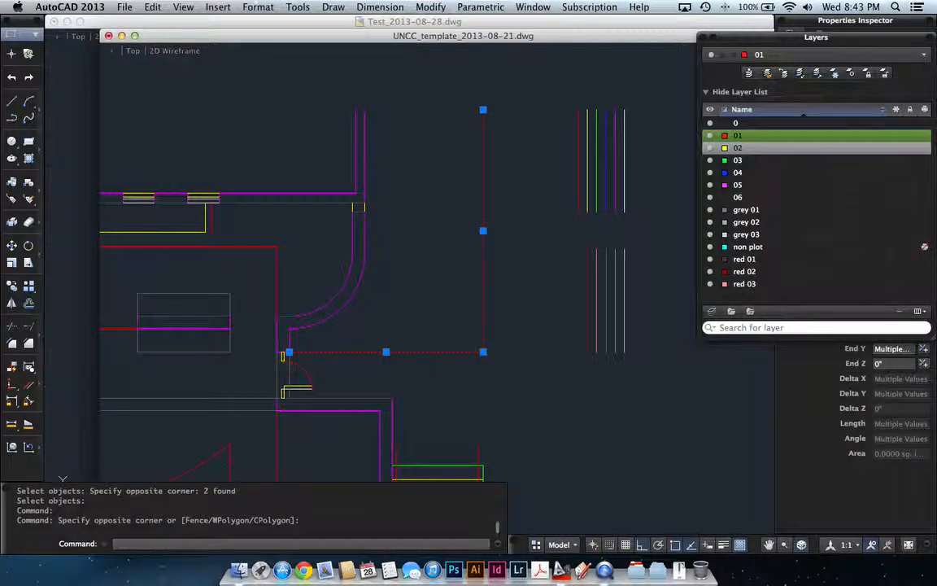
key("super+c")
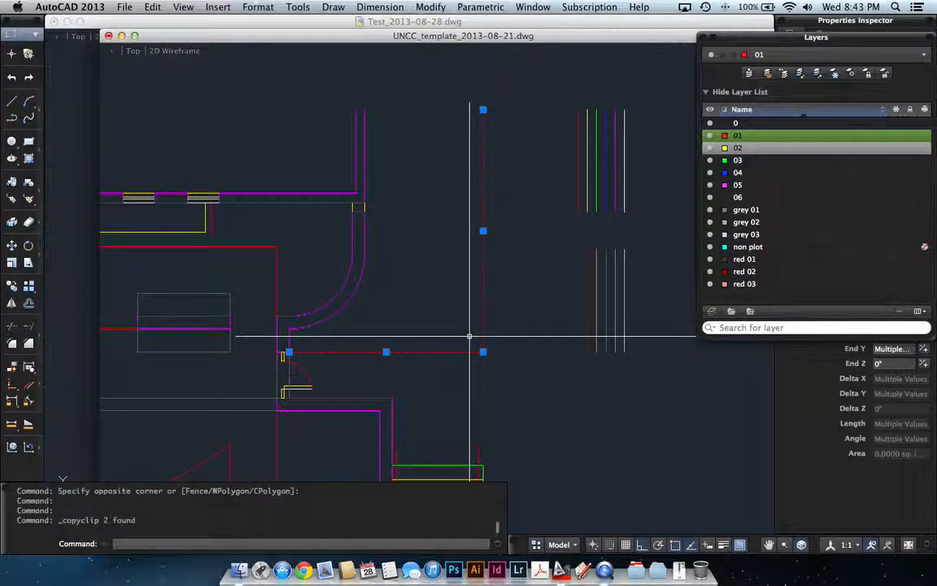
- In the Test_2013-08-28 drawing, erase the two pasted red lines and paste the newly copied pair beside the magenta and white lines
left_click(129, 24)
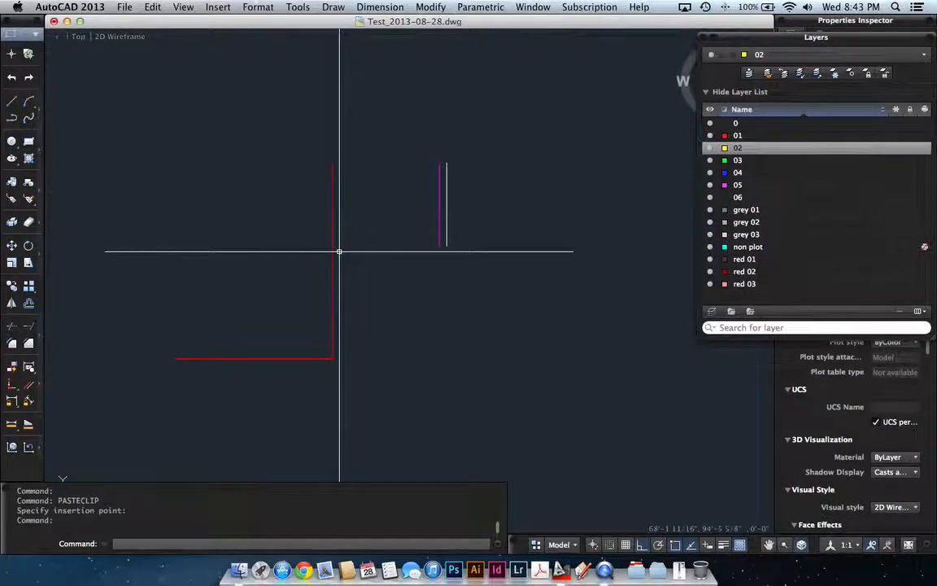
type("e")
key("Return")
left_click_drag(337, 274, 255, 379)
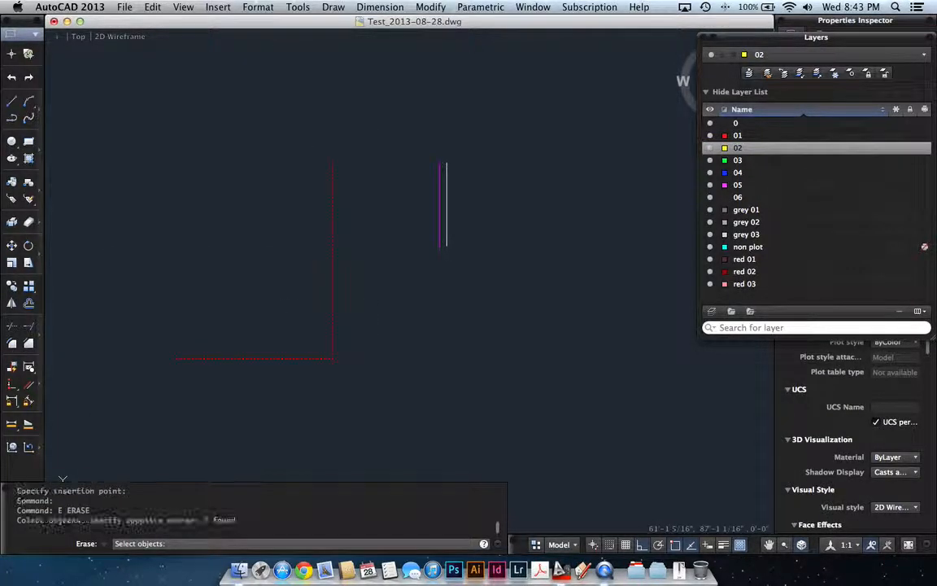
key("Return")
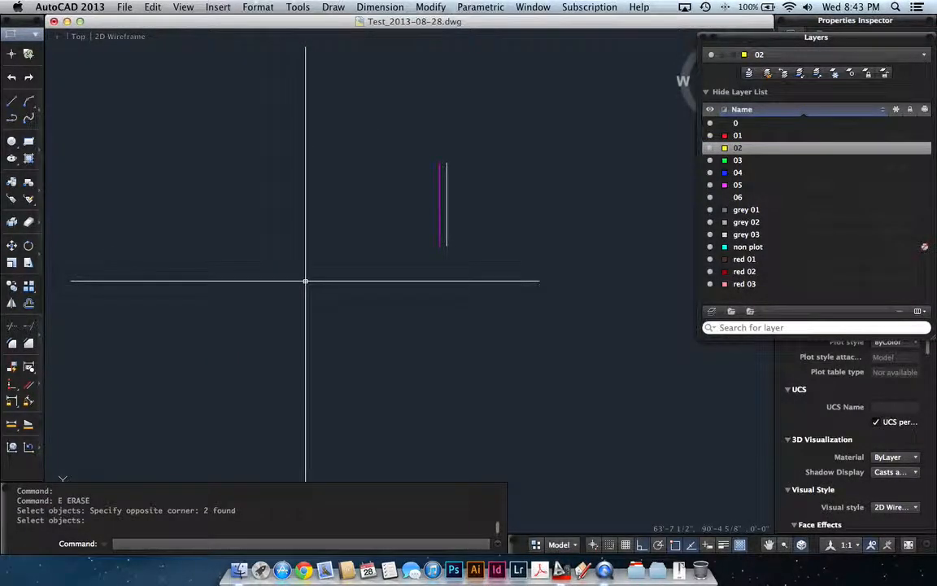
key("super+v")
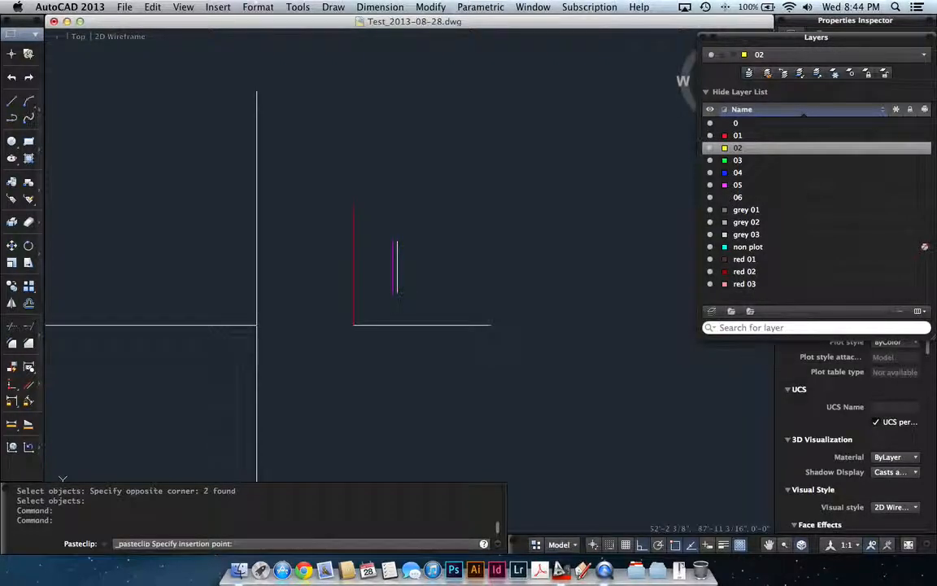
left_click(257, 325)
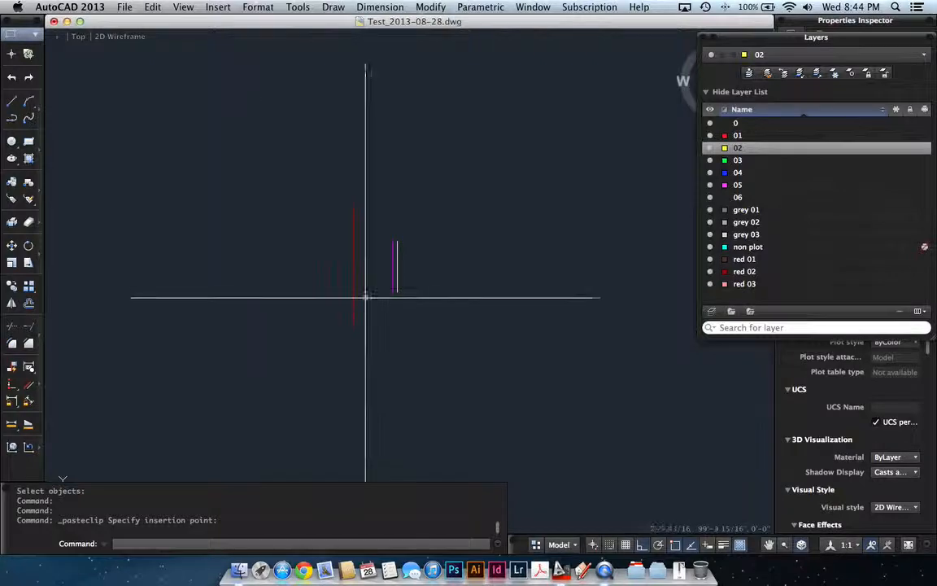